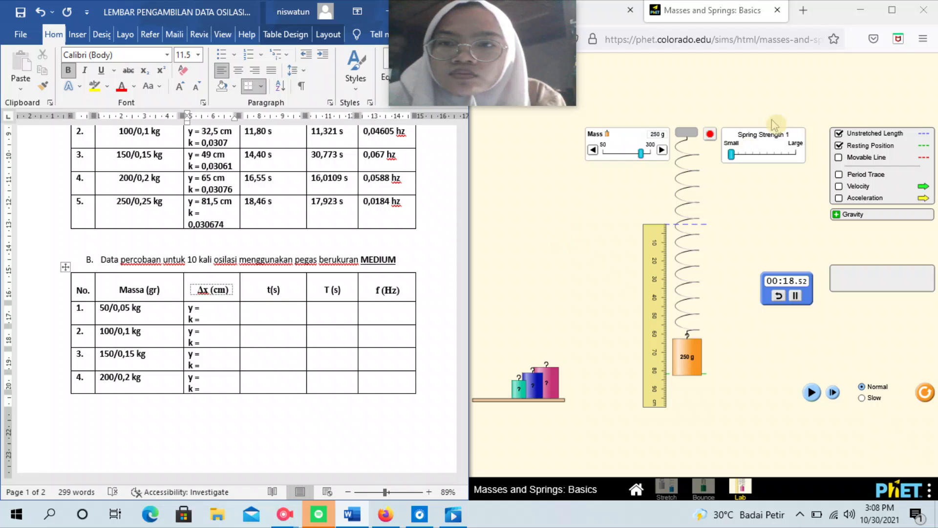
Step: Set up the simulation with a medium spring strength, a 50 g hanging mass and the stopwatch reset to zero
{"action": "left_click_drag", "start_coordinate": [733, 156], "coordinate": [760, 166]}
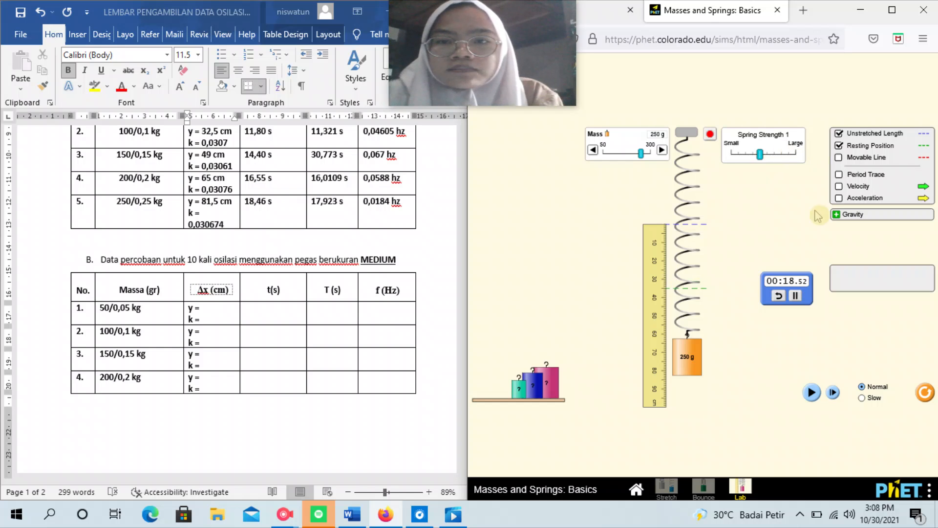
{"action": "left_click", "coordinate": [818, 397]}
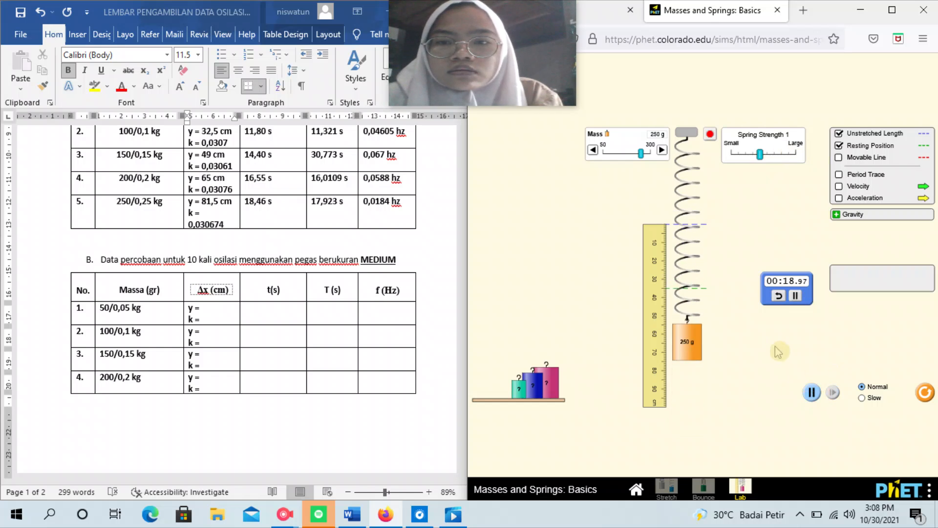
{"action": "left_click", "coordinate": [813, 396]}
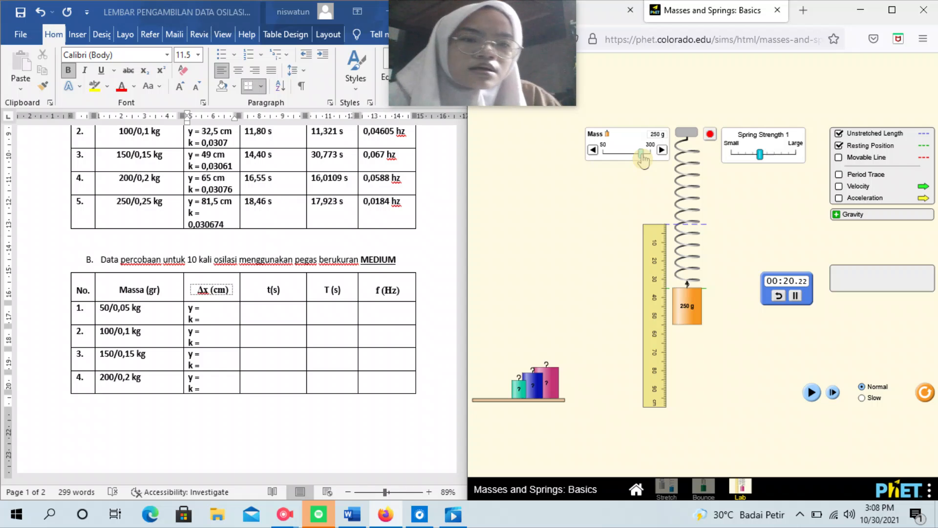
{"action": "left_click_drag", "start_coordinate": [643, 162], "coordinate": [600, 165]}
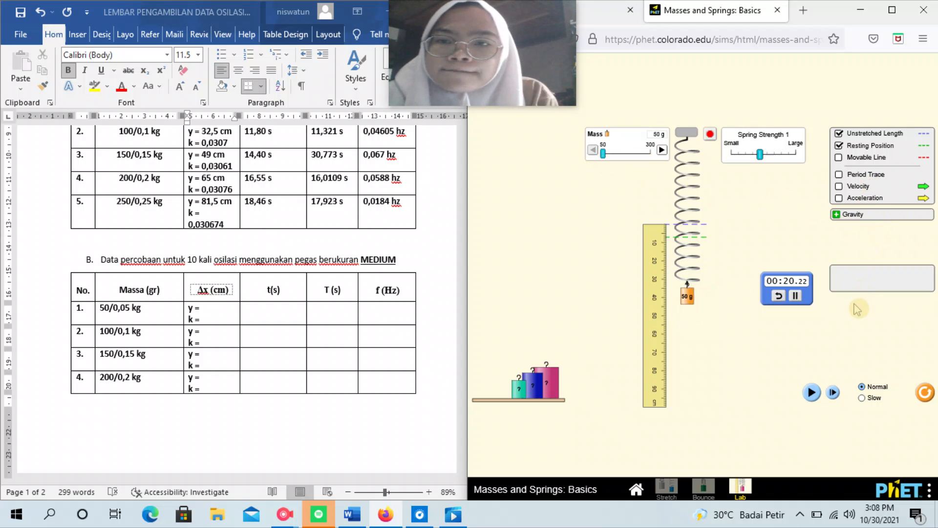
{"action": "left_click", "coordinate": [778, 296]}
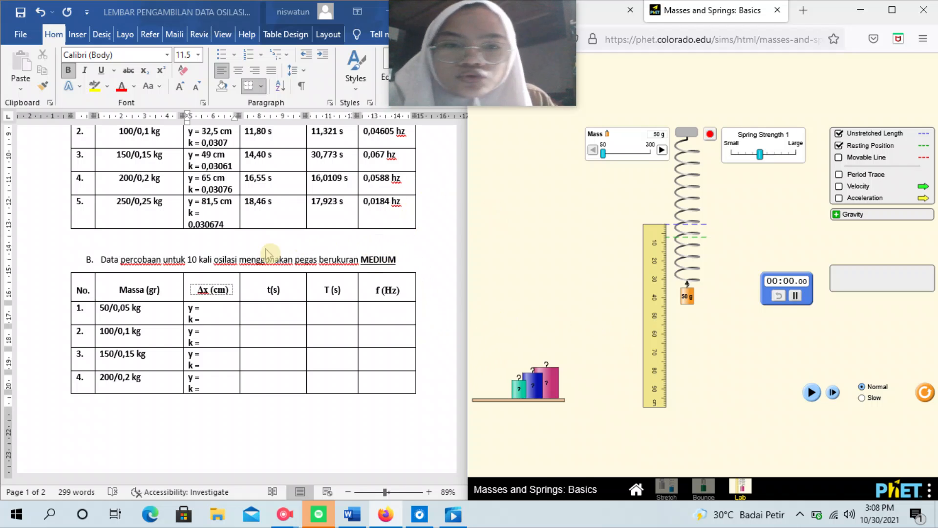
Step: Record y = 7 cm and k = 0,0714 n/m in the Δx cell of the 50 g row in the MEDIUM table
{"action": "left_click", "coordinate": [221, 307]}
{"action": "type", "text": "7 cm"}
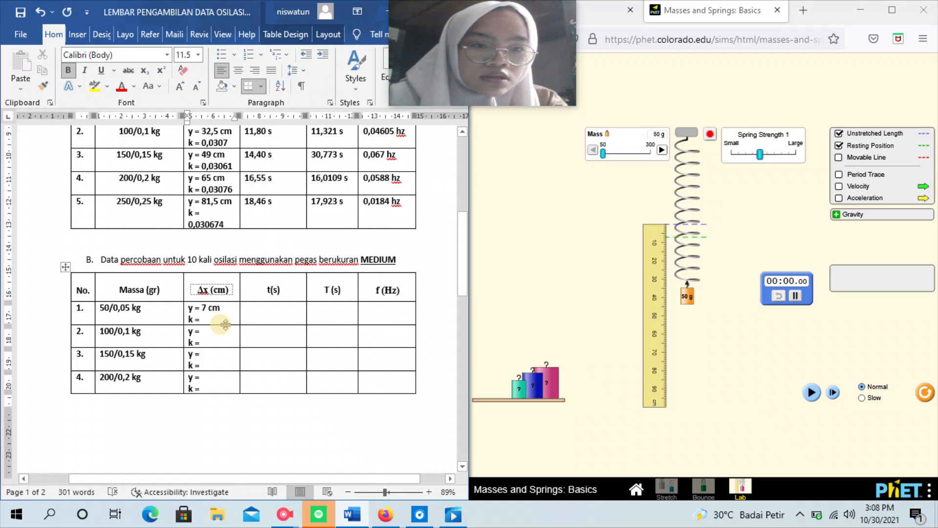
{"action": "left_click", "coordinate": [228, 321]}
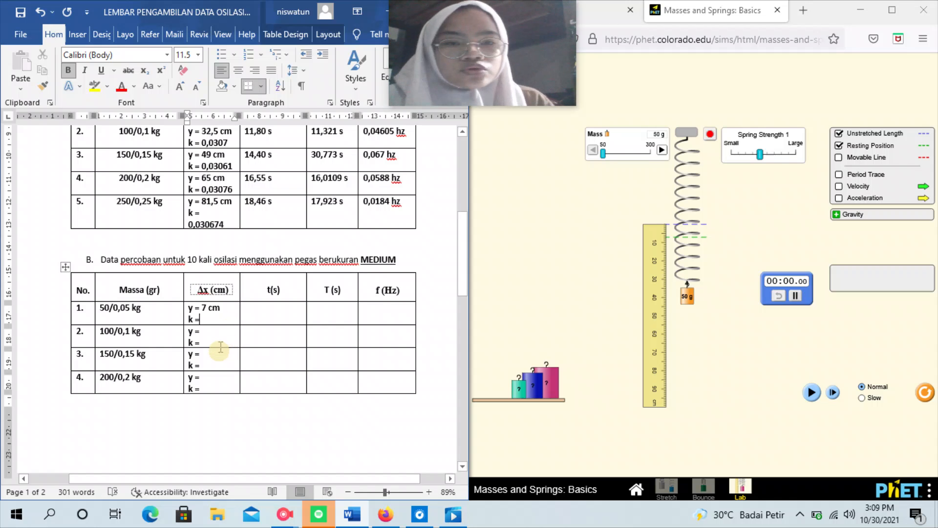
{"action": "type", "text": "0,"}
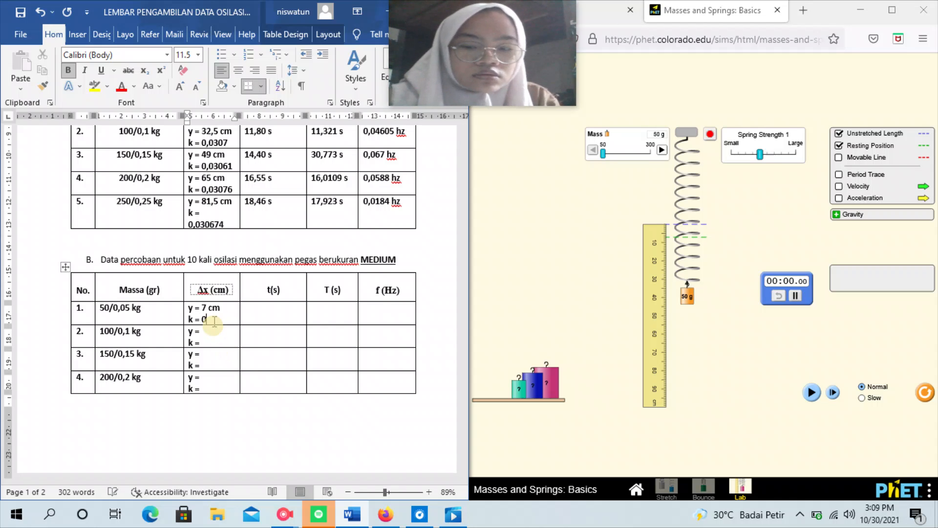
{"action": "type", "text": "07"}
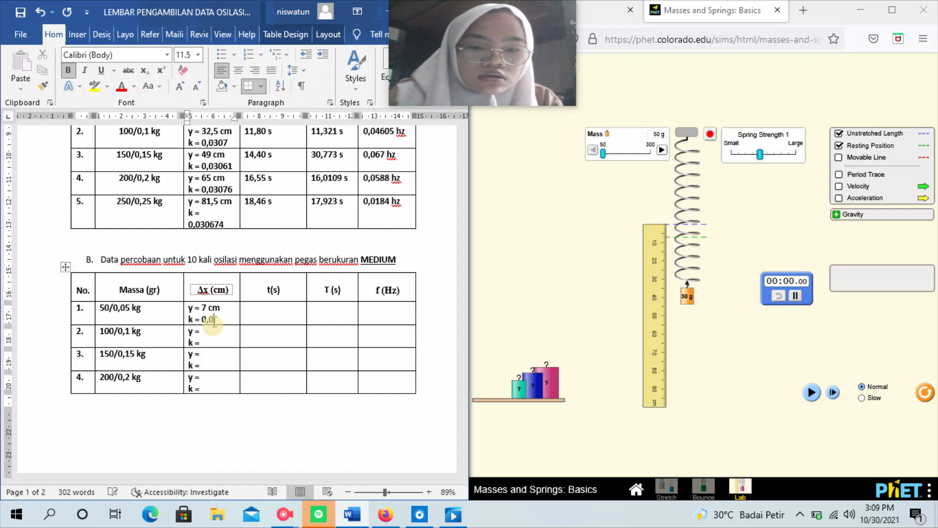
{"action": "type", "text": "14"}
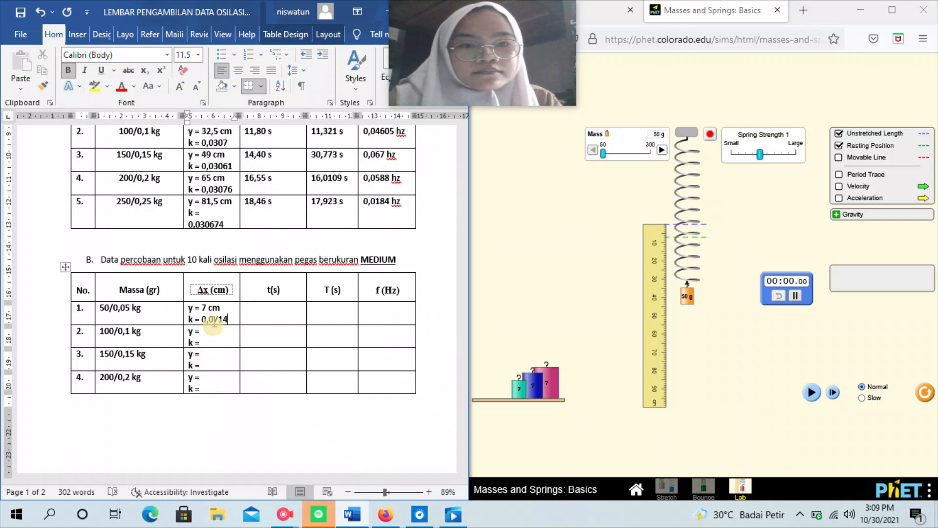
{"action": "type", "text": "n/m"}
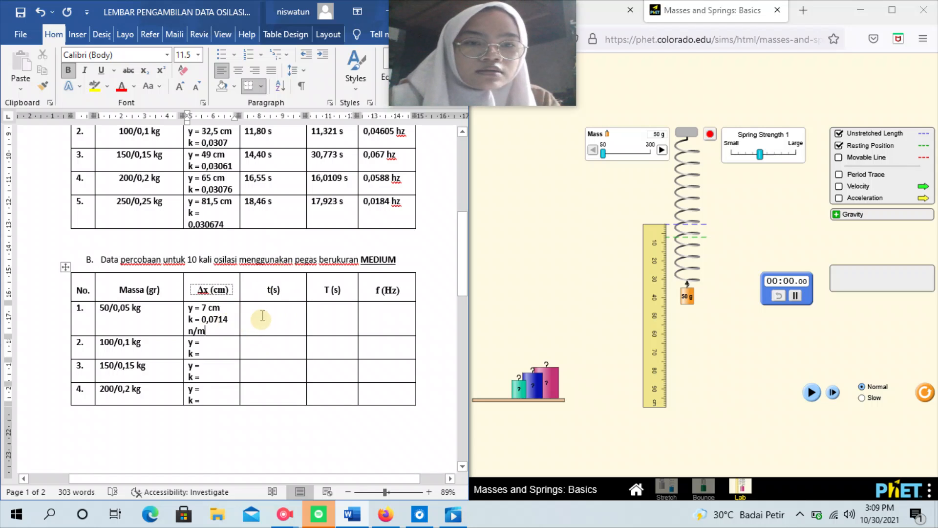
Step: Time the 50 g mass oscillating after releasing it from the unstretched-length line, and record t as 5,58 s in row 1
{"action": "left_click", "coordinate": [250, 304]}
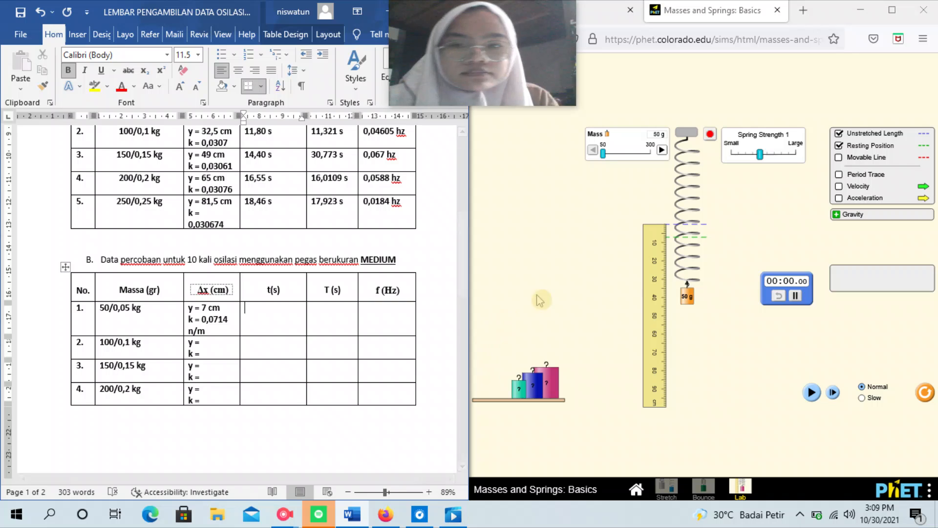
{"action": "left_click_drag", "start_coordinate": [695, 291], "coordinate": [695, 239]}
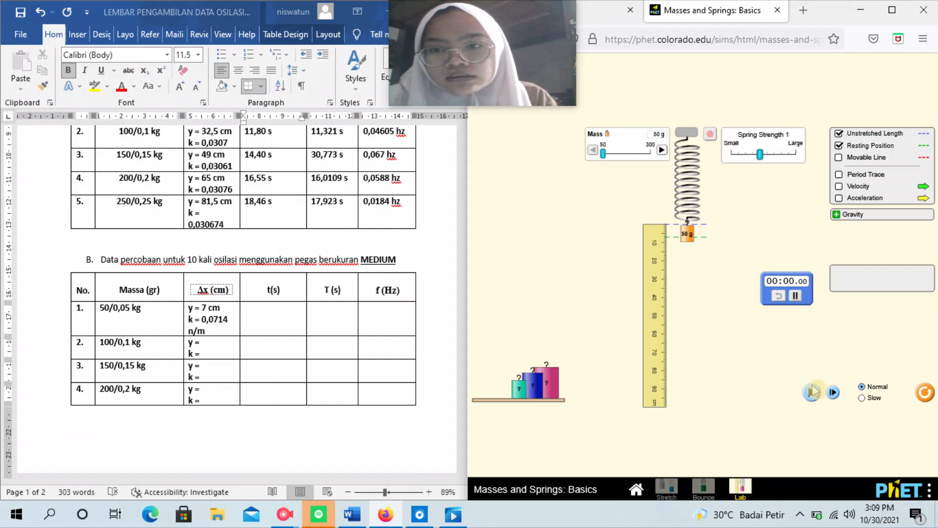
{"action": "left_click", "coordinate": [814, 394]}
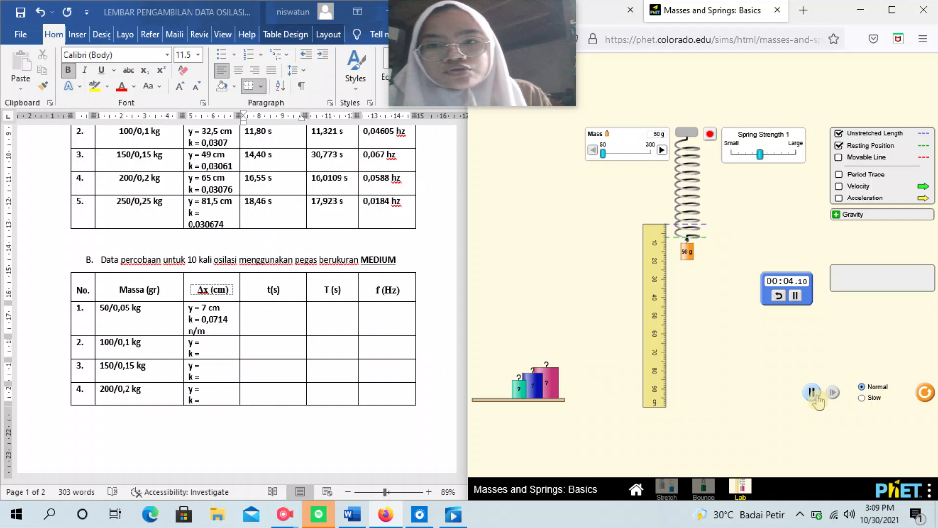
{"action": "left_click", "coordinate": [811, 392]}
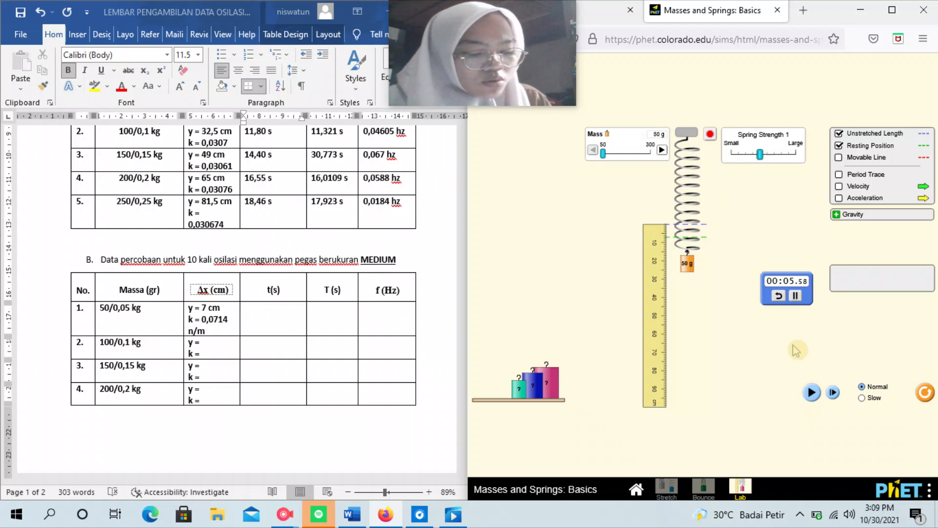
{"action": "left_click", "coordinate": [258, 320]}
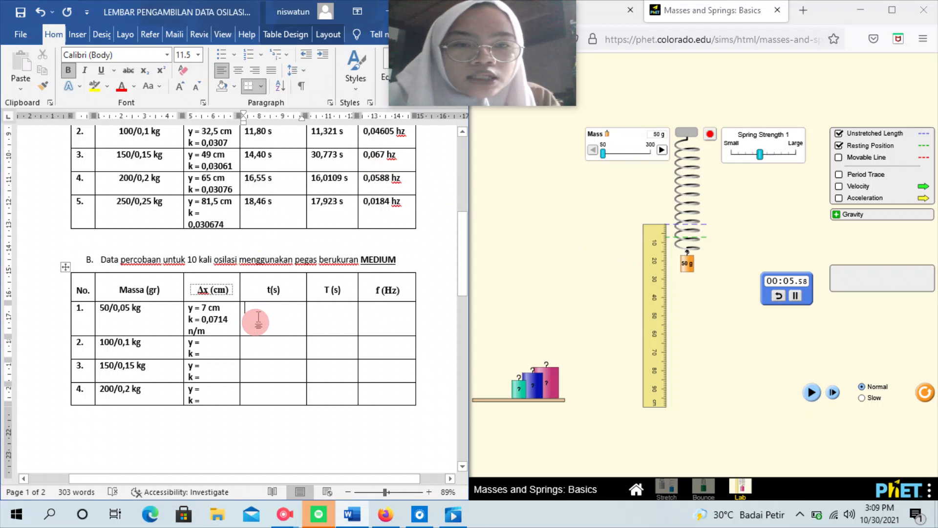
{"action": "type", "text": "5,58 s"}
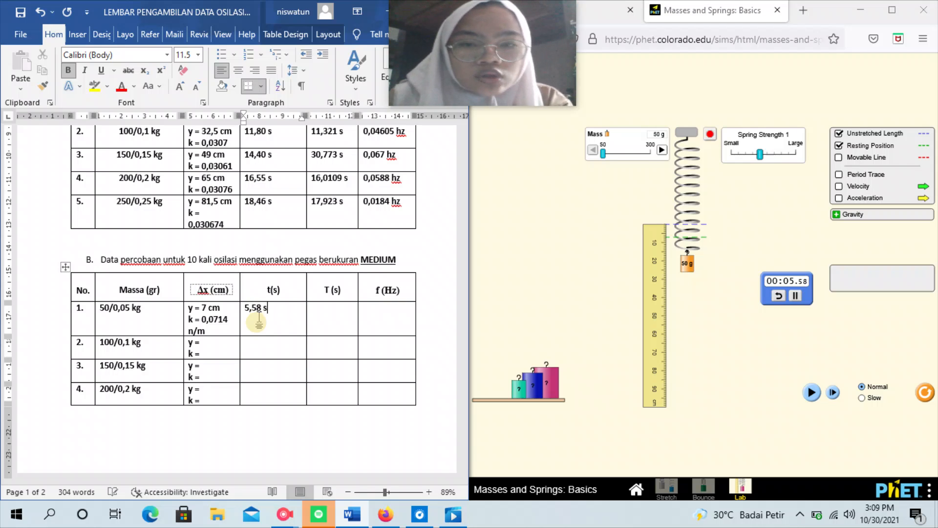
Step: Complete the 50 g row of the MEDIUM table with a period T of 4,396 s and a frequency f of 0,179 hz
{"action": "left_click", "coordinate": [346, 320]}
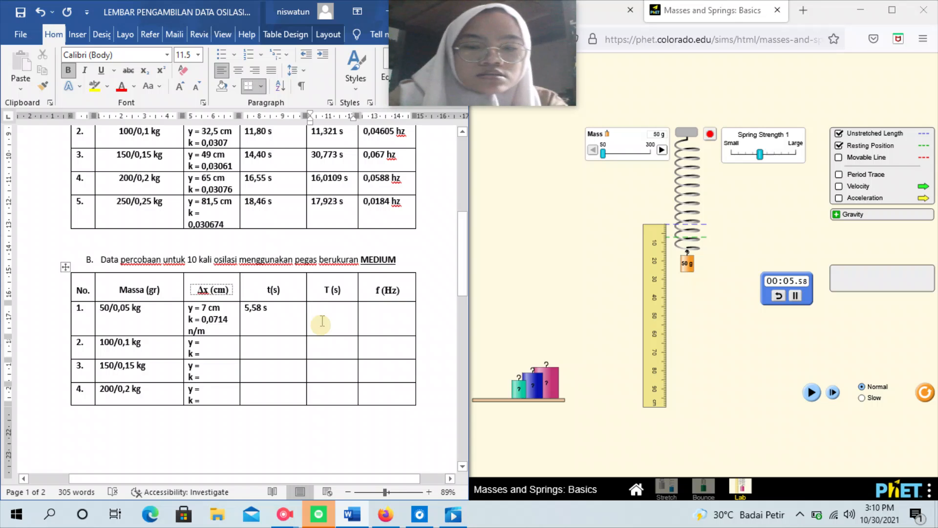
{"action": "type", "text": "4,"}
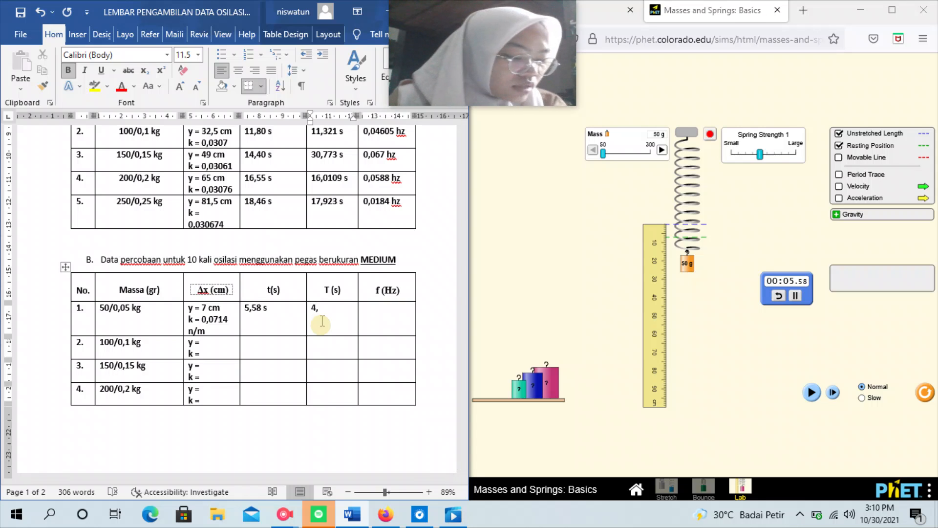
{"action": "type", "text": "396"}
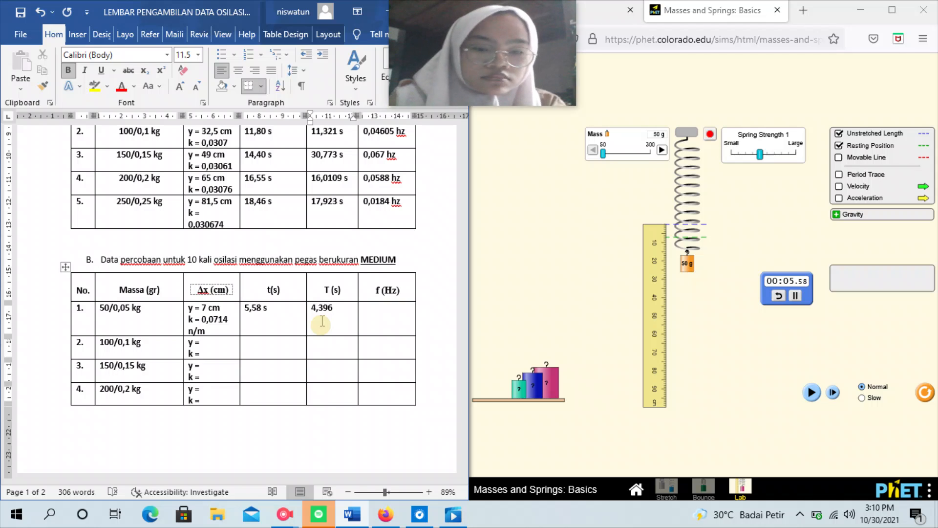
{"action": "type", "text": " s"}
{"action": "left_click", "coordinate": [405, 314]}
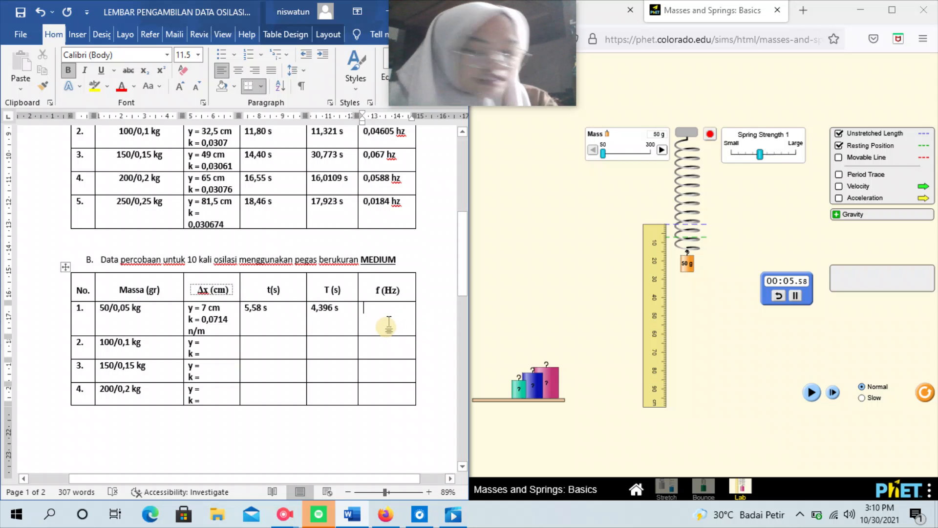
{"action": "type", "text": "0,"}
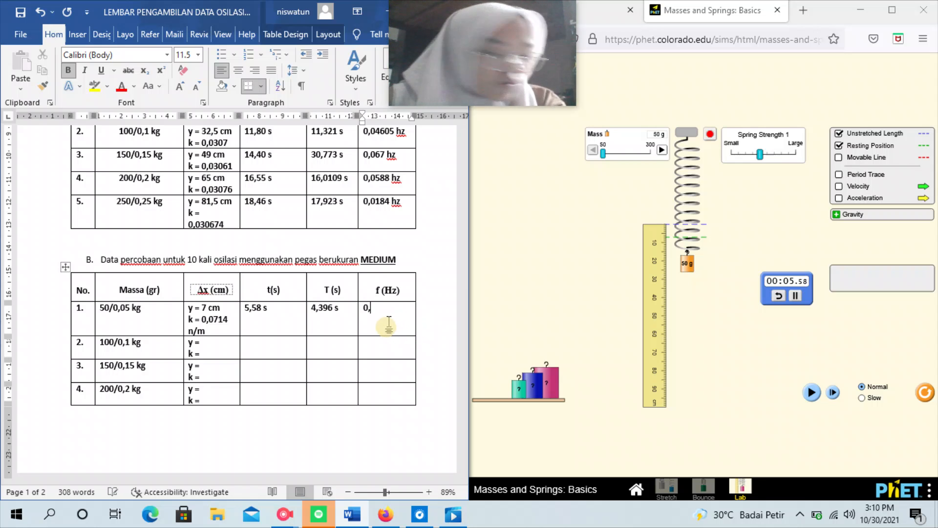
{"action": "type", "text": "1"}
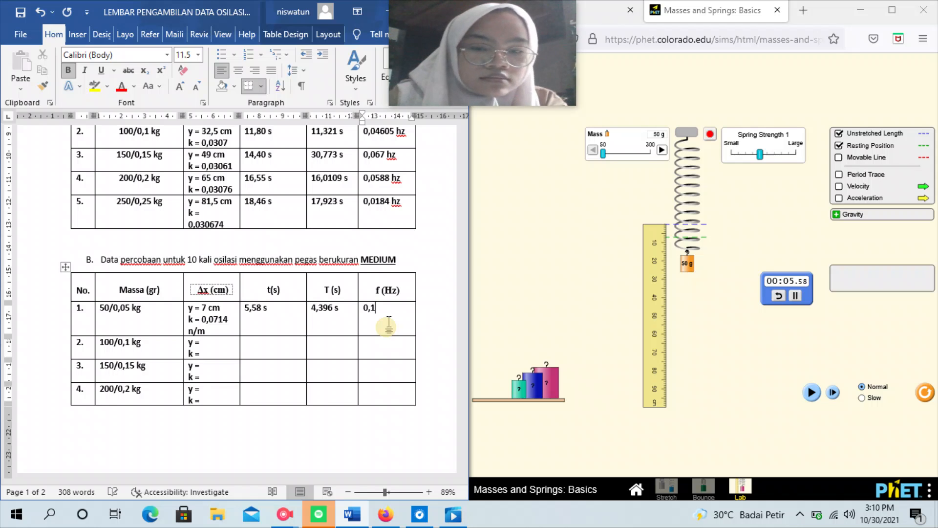
{"action": "type", "text": "79 "}
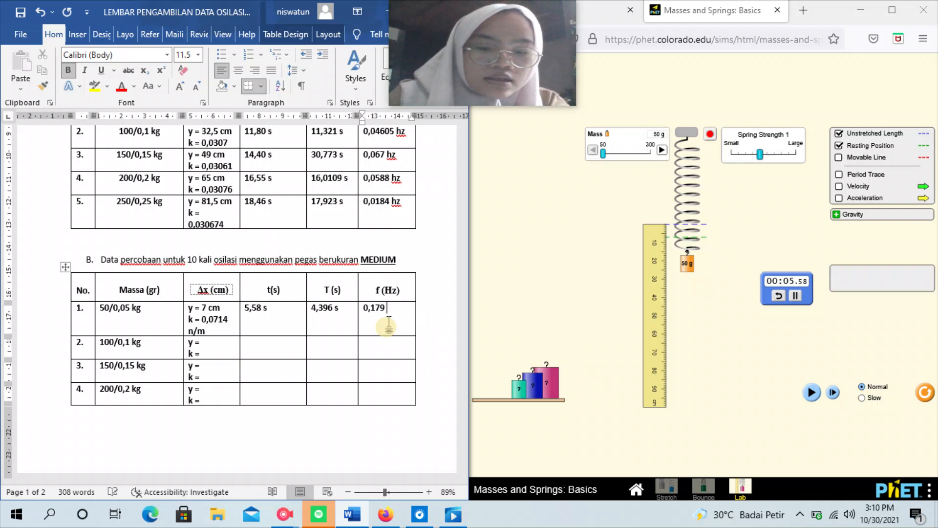
{"action": "type", "text": "hz"}
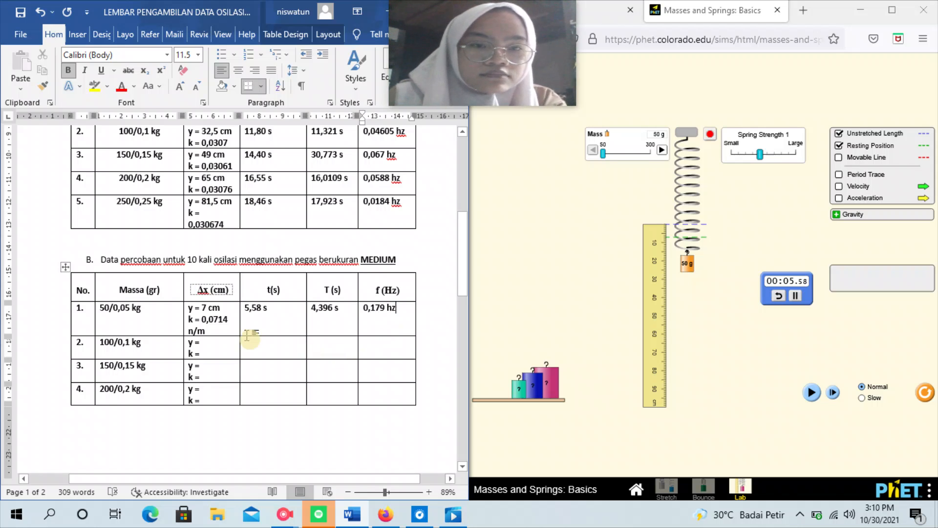
Step: Set the hanging mass to 100 g and record y = 9 cm and k = 0,11 n/m in row 2 of the MEDIUM table
{"action": "left_click", "coordinate": [229, 352]}
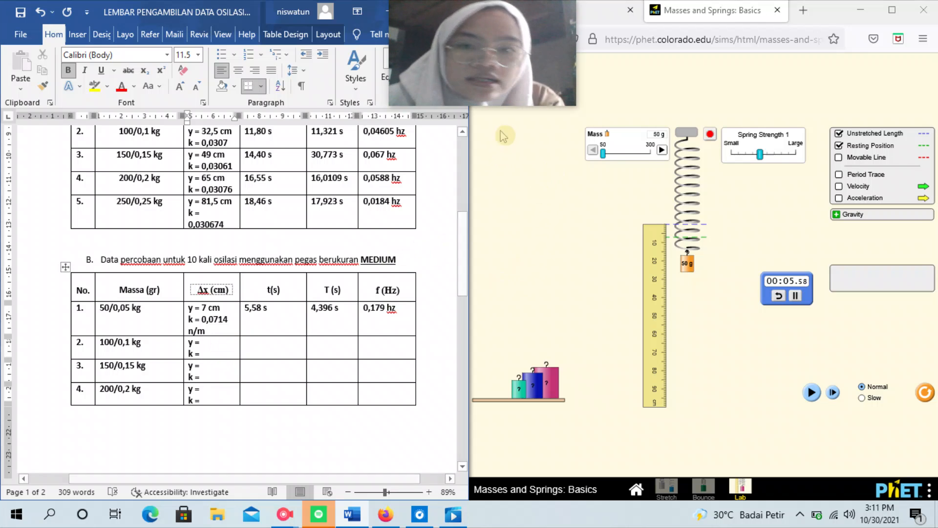
{"action": "left_click_drag", "start_coordinate": [603, 153], "coordinate": [614, 158]}
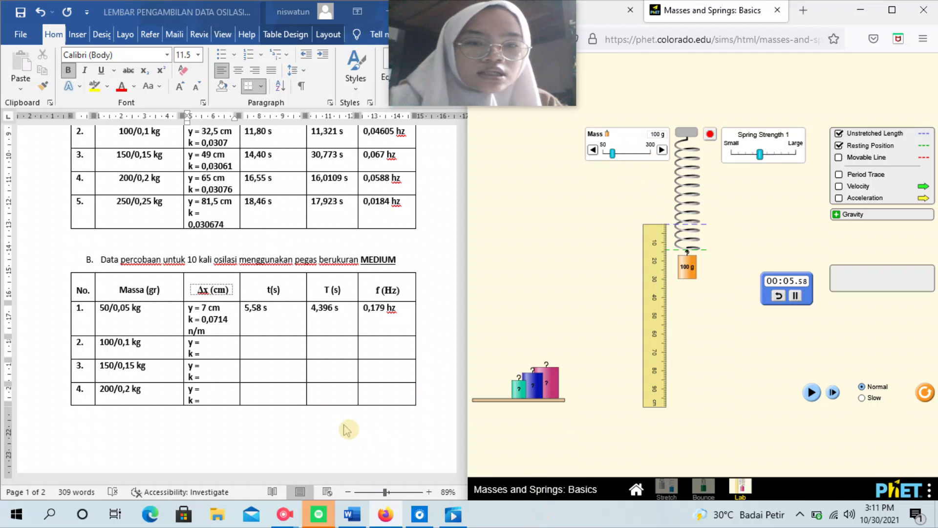
{"action": "left_click", "coordinate": [232, 347]}
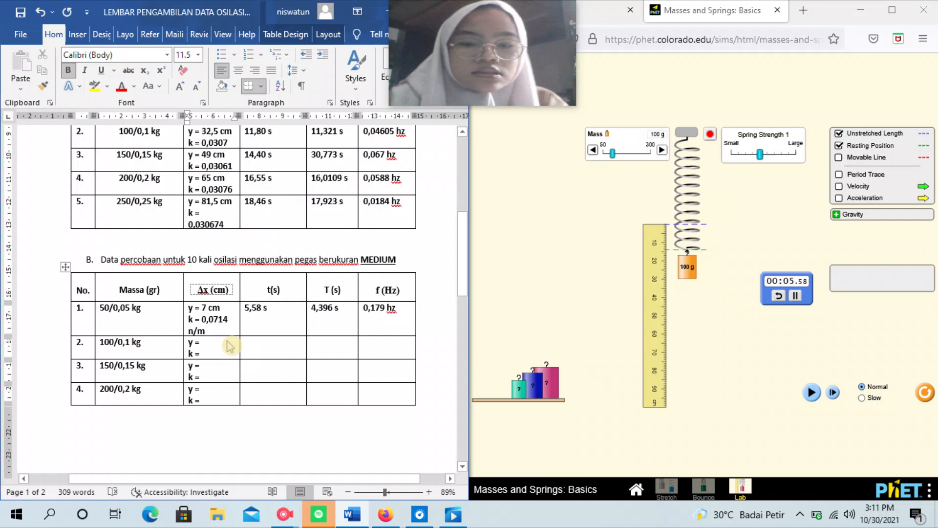
{"action": "type", "text": "9 cm"}
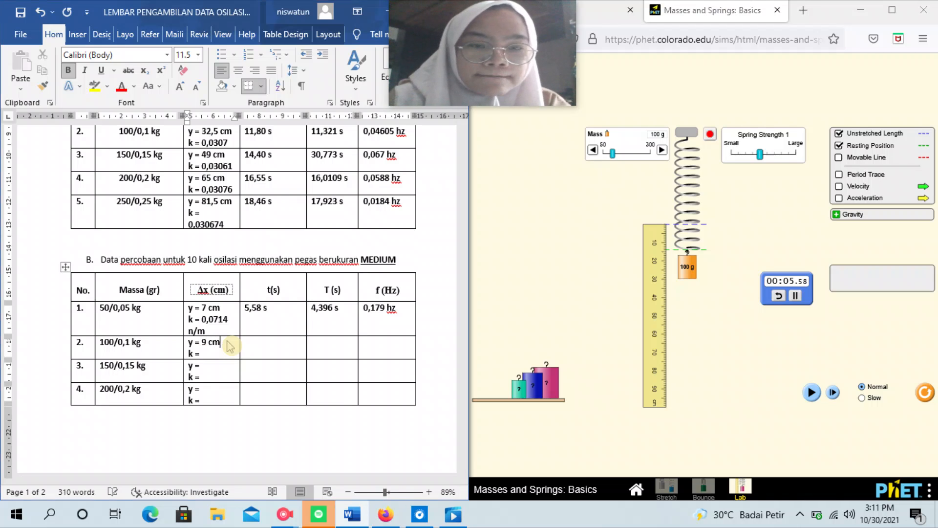
{"action": "left_click", "coordinate": [235, 354]}
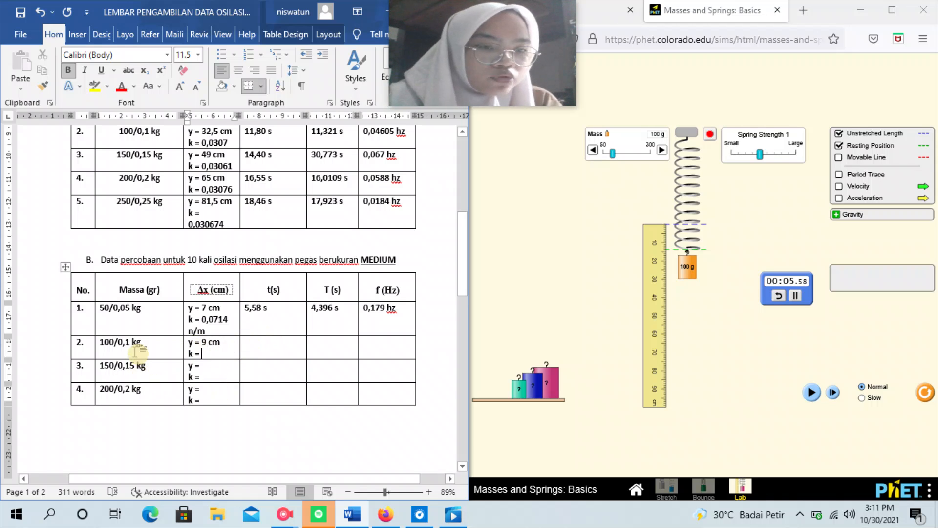
{"action": "left_click", "coordinate": [203, 351]}
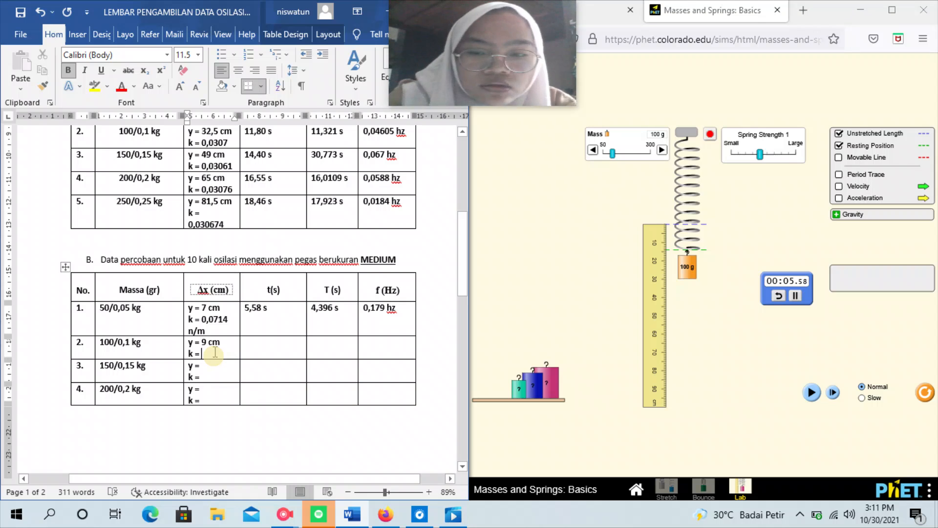
{"action": "type", "text": "0,11"}
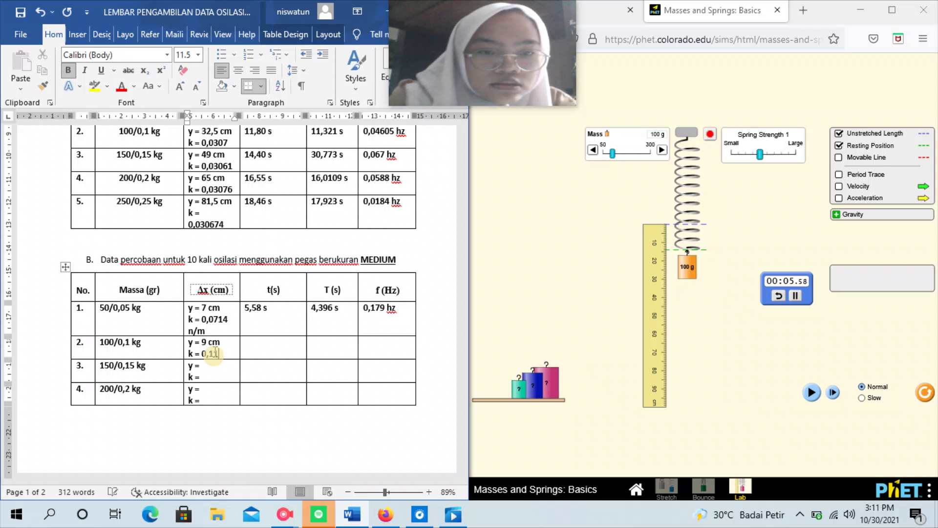
{"action": "type", "text": " n/m"}
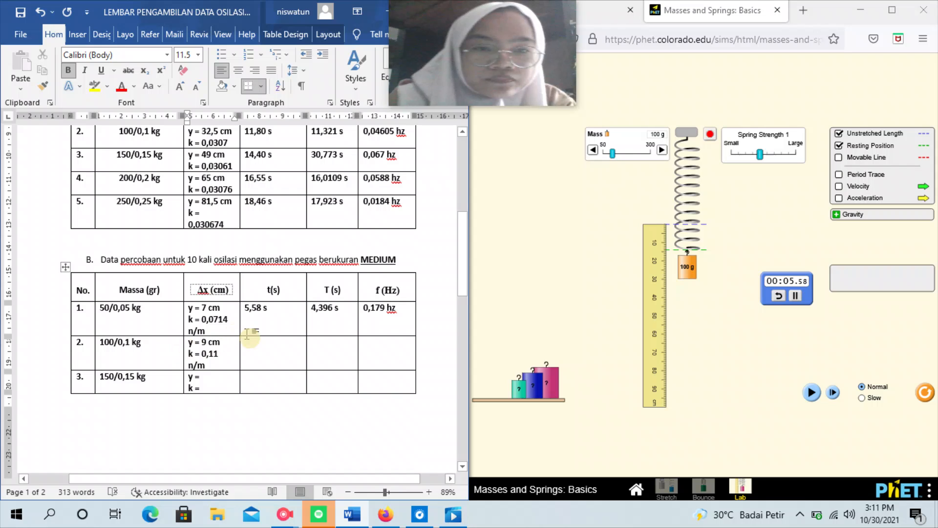
Step: Time the 100 g mass oscillating after releasing it from the unstretched-length line, and record t as 7,72 s in row 2
{"action": "left_click", "coordinate": [254, 355]}
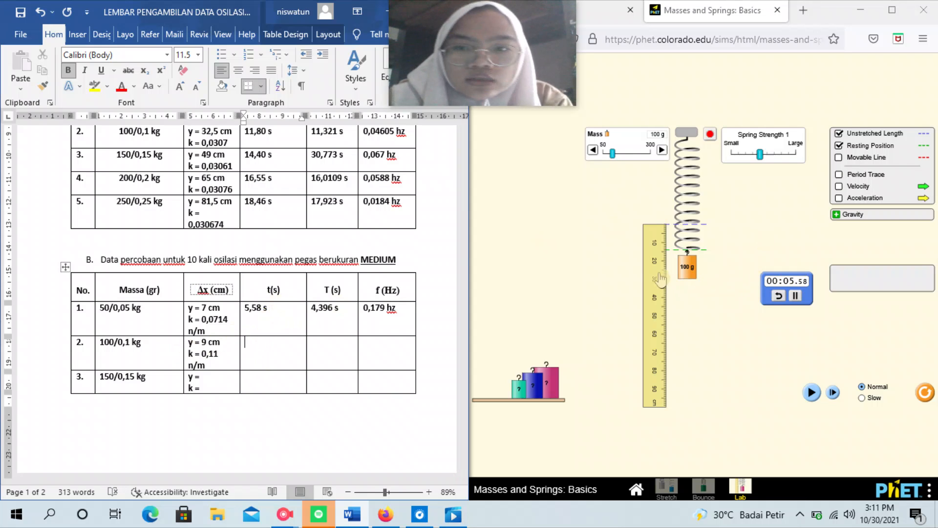
{"action": "left_click", "coordinate": [685, 264]}
{"action": "left_click_drag", "start_coordinate": [685, 264], "coordinate": [687, 242]}
{"action": "left_click", "coordinate": [778, 295]}
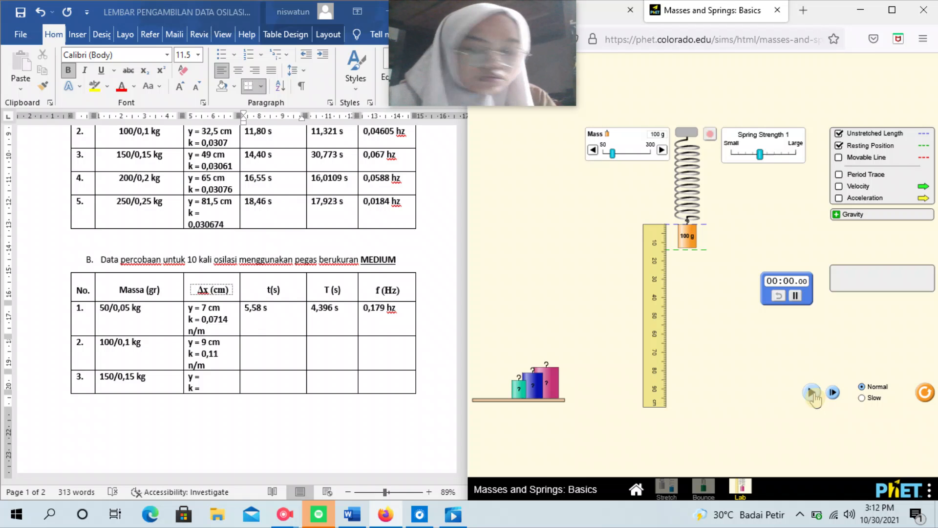
{"action": "left_click", "coordinate": [812, 392]}
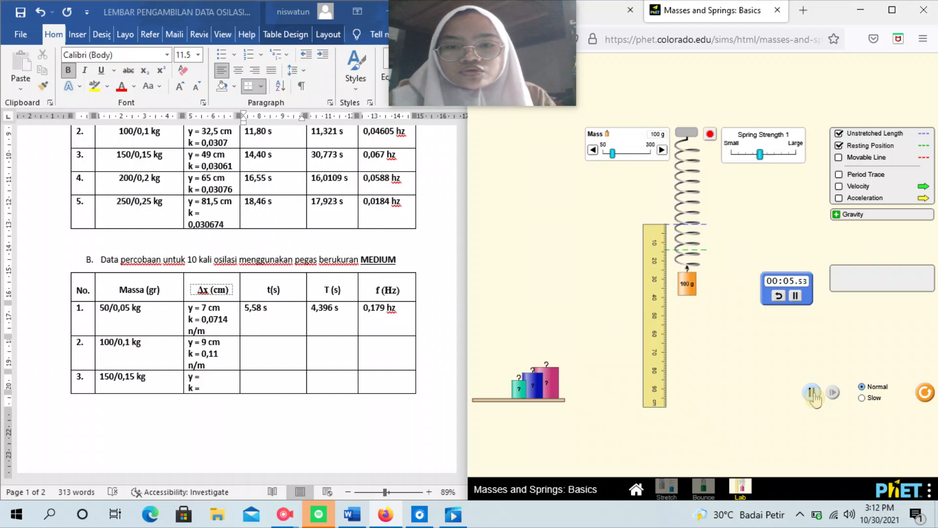
{"action": "left_click", "coordinate": [812, 392]}
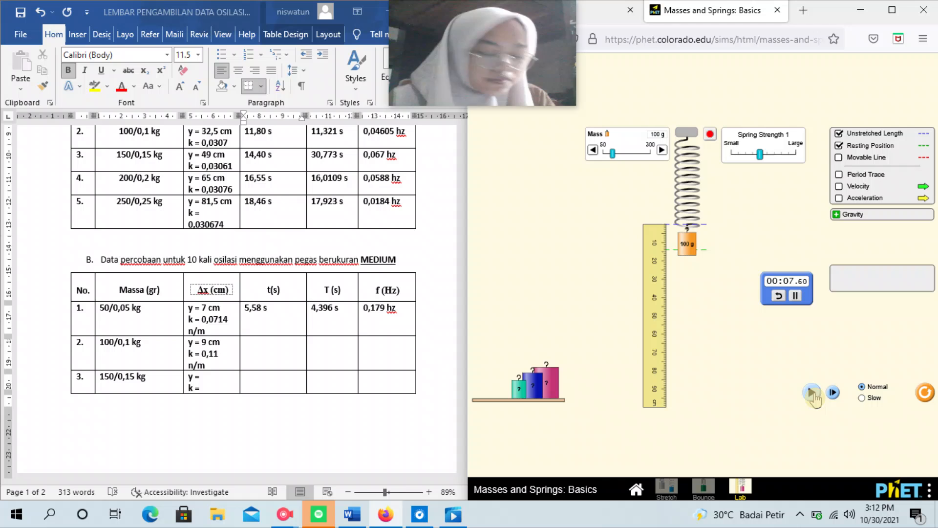
{"action": "left_click", "coordinate": [812, 393]}
{"action": "left_click", "coordinate": [812, 394]}
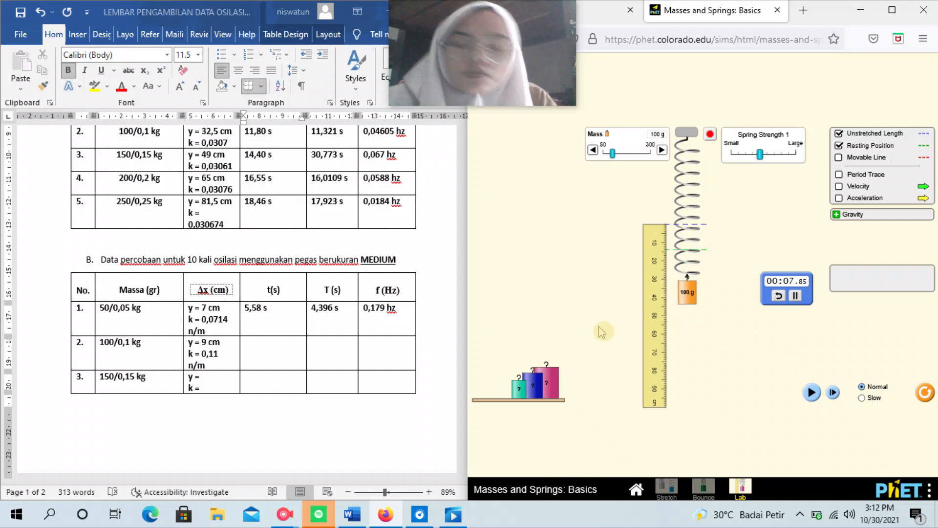
{"action": "left_click", "coordinate": [272, 350]}
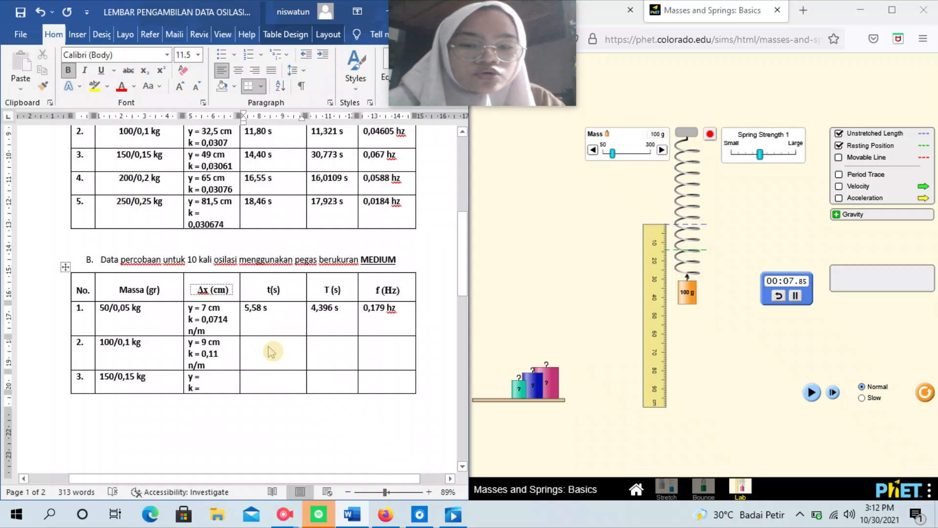
{"action": "type", "text": "7,"}
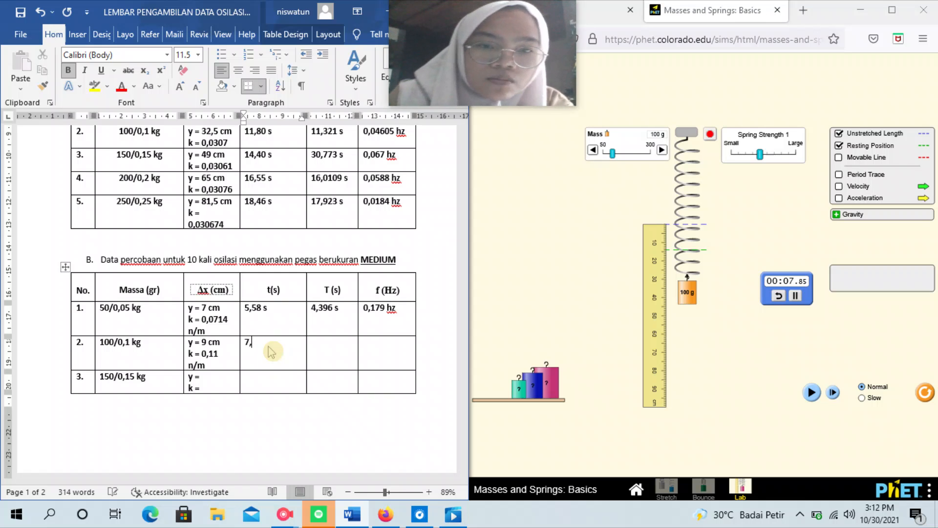
{"action": "type", "text": "72 s"}
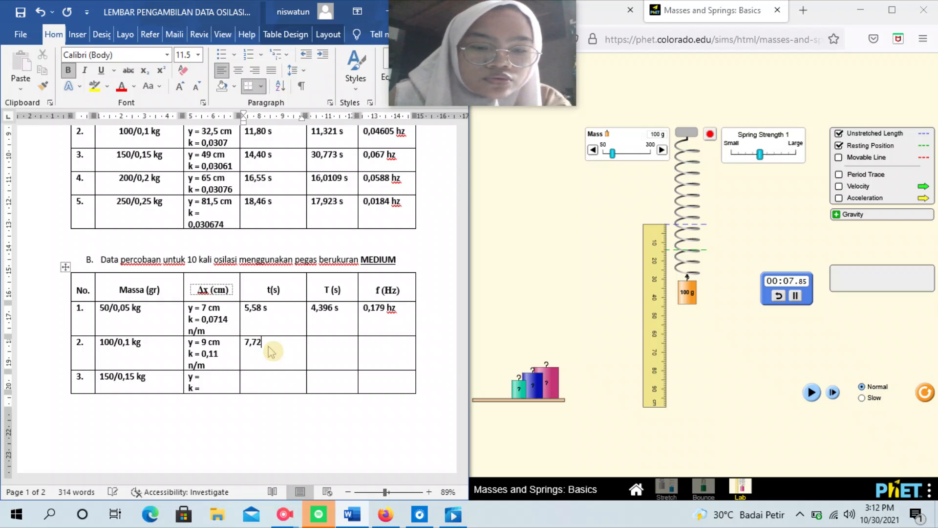
Step: Complete the 100 g row of the MEDIUM table with a period T of 5,709 s and a frequency f of 0,165 hz
{"action": "left_click", "coordinate": [315, 366]}
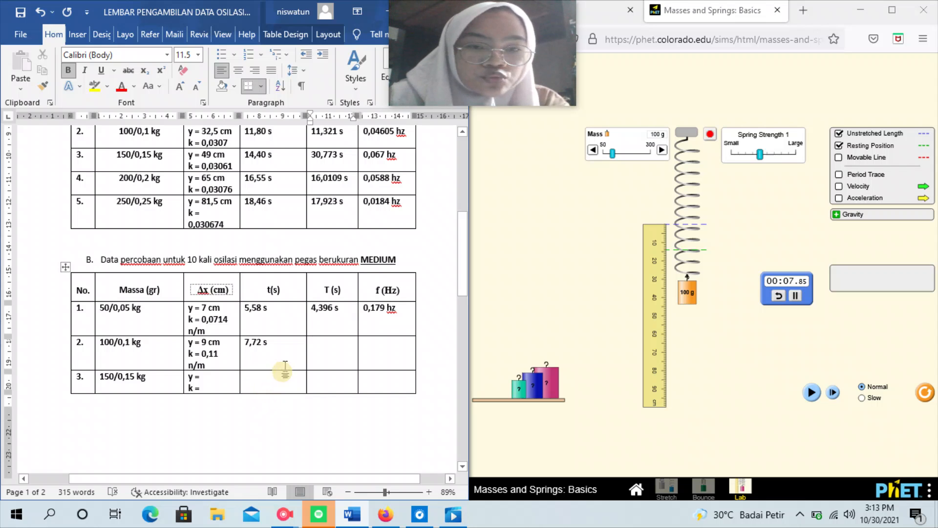
{"action": "left_click", "coordinate": [313, 350]}
{"action": "type", "text": "5,"}
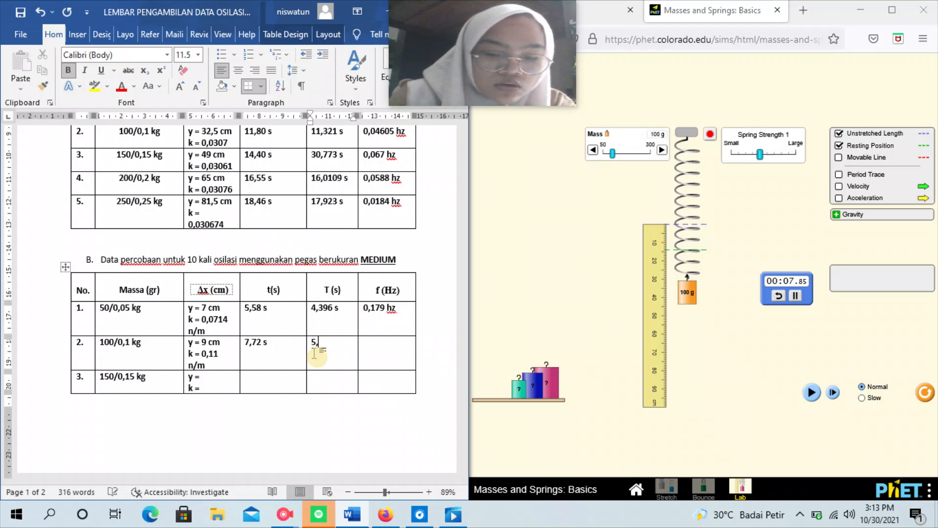
{"action": "type", "text": "709 s"}
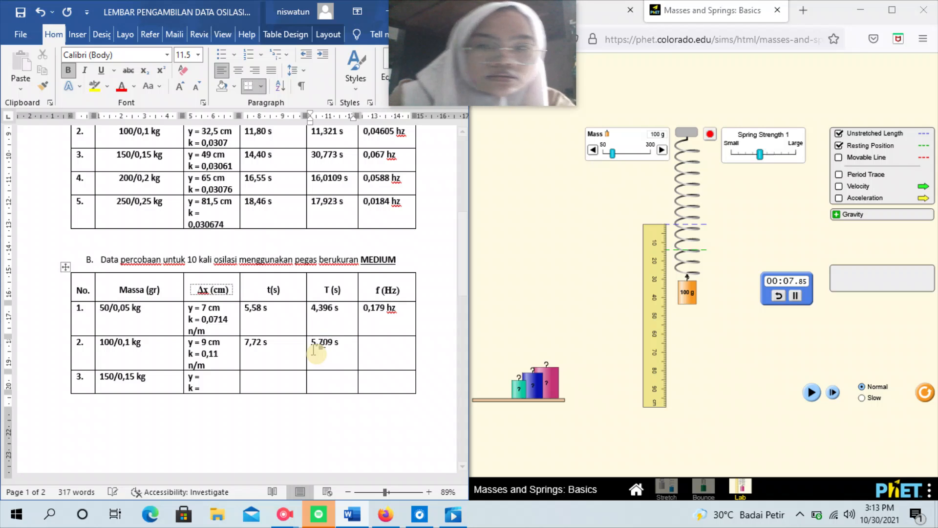
{"action": "left_click", "coordinate": [377, 352]}
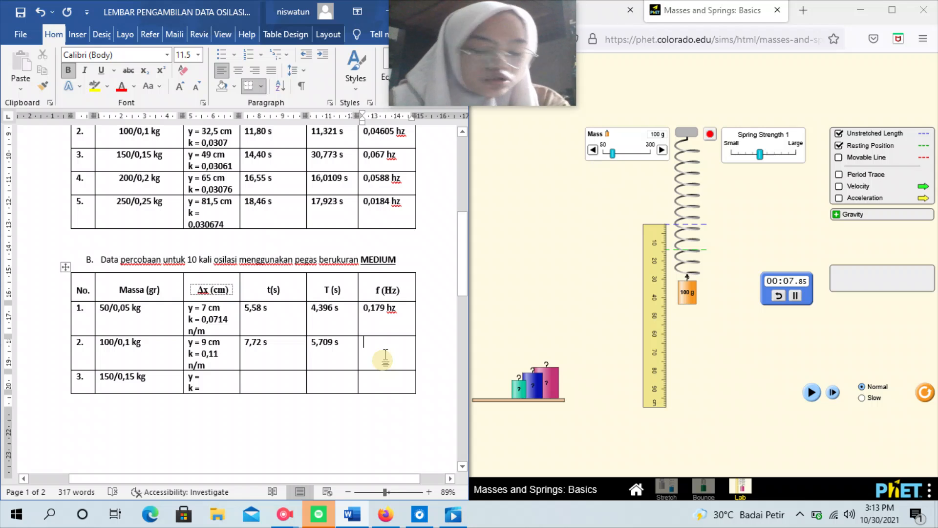
{"action": "type", "text": "0,"}
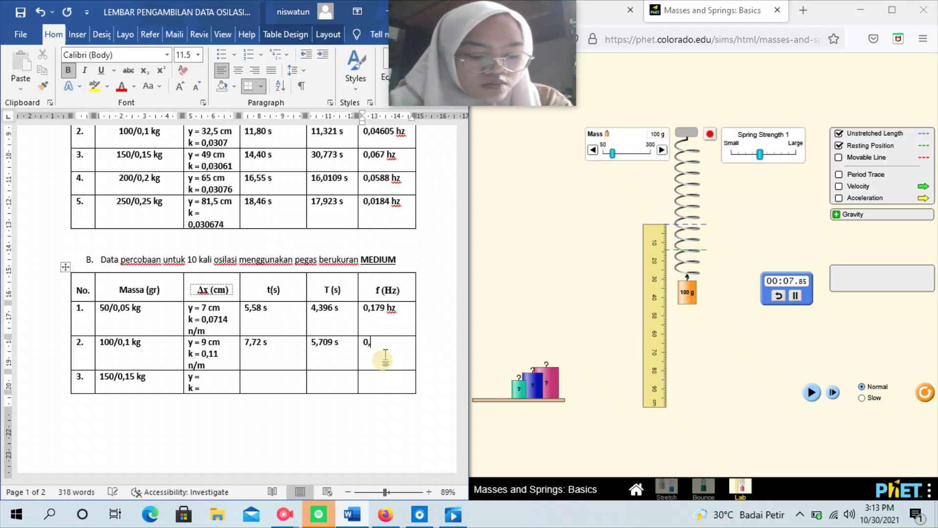
{"action": "type", "text": "165"}
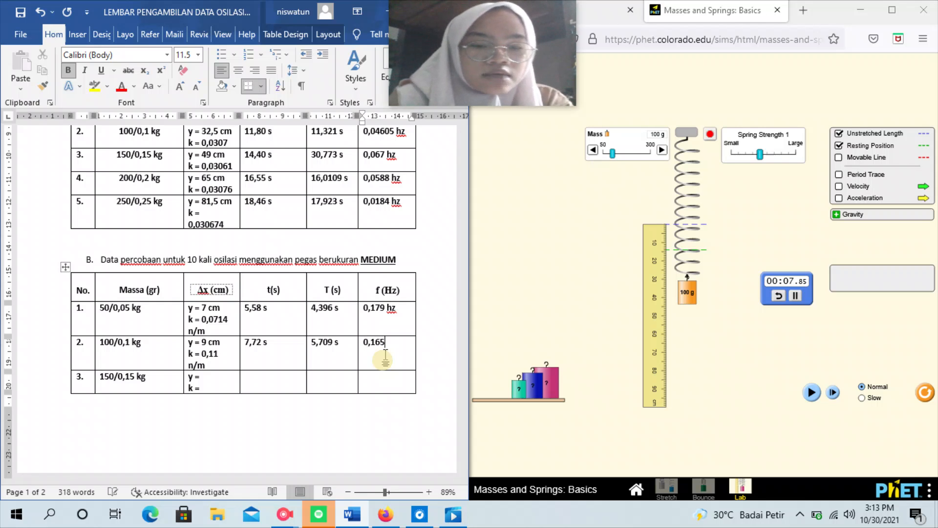
{"action": "type", "text": " hz"}
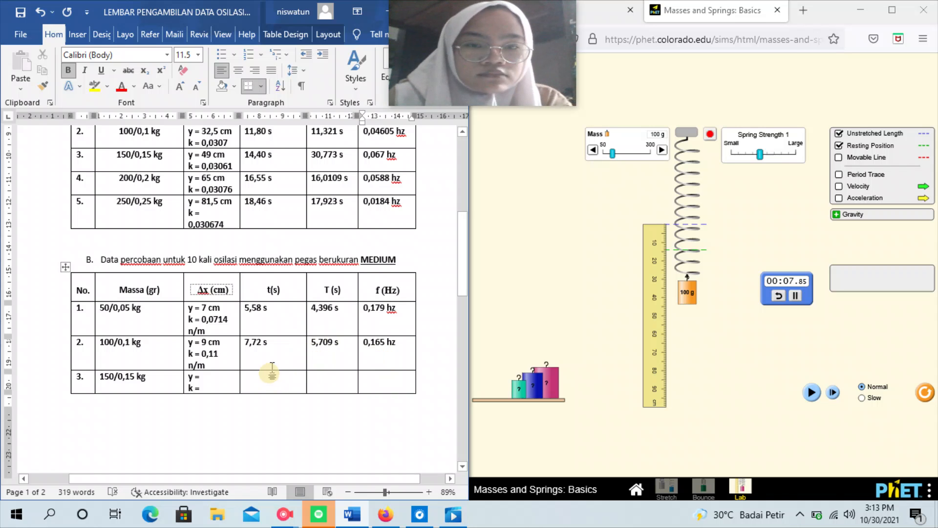
Step: Set the hanging mass to 150 g and run the simulation briefly before pausing it
{"action": "left_click", "coordinate": [222, 376]}
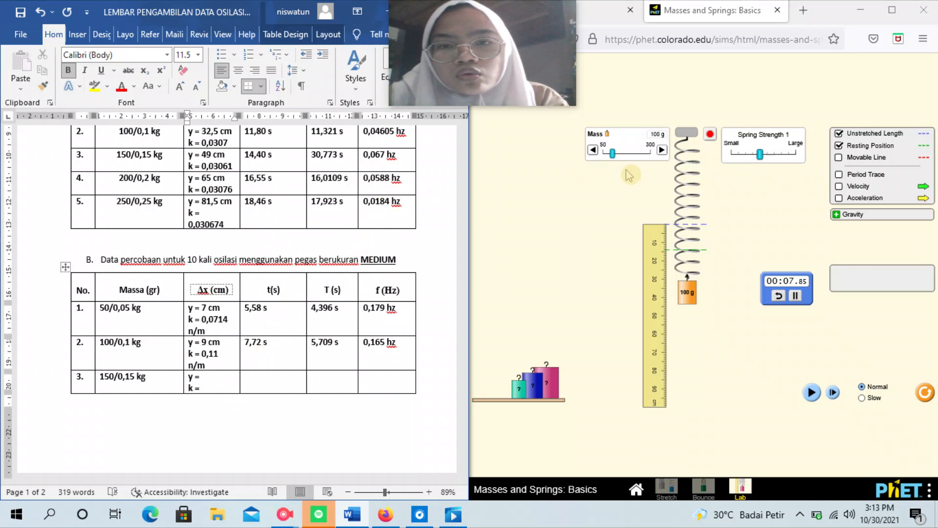
{"action": "left_click_drag", "start_coordinate": [612, 153], "coordinate": [623, 160]}
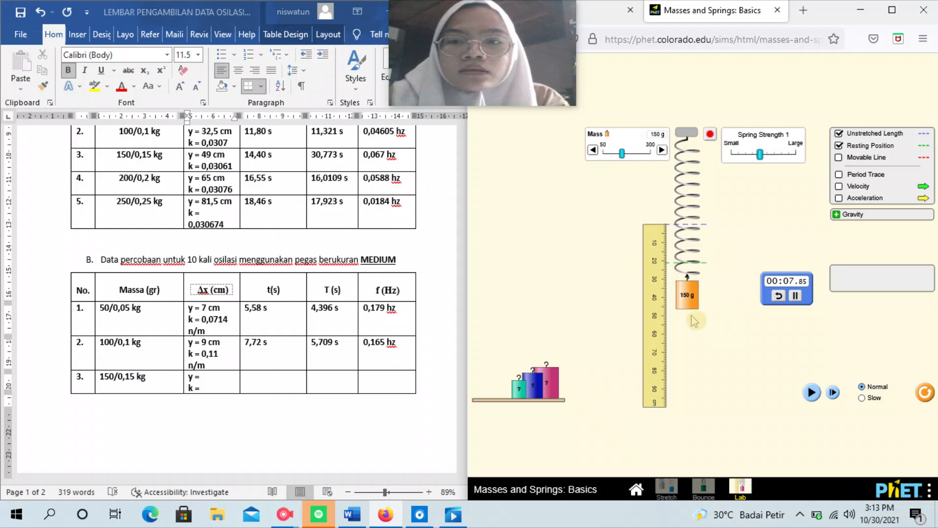
{"action": "left_click", "coordinate": [812, 394]}
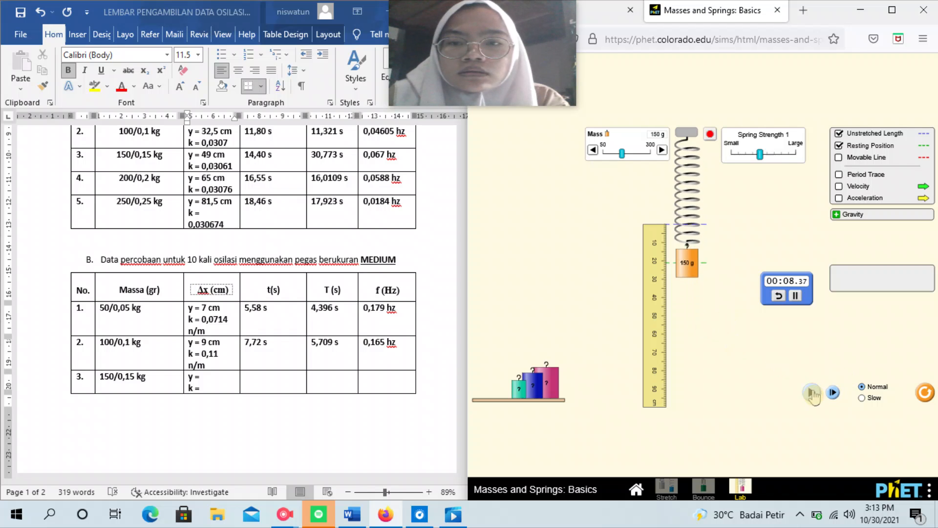
{"action": "left_click", "coordinate": [812, 394]}
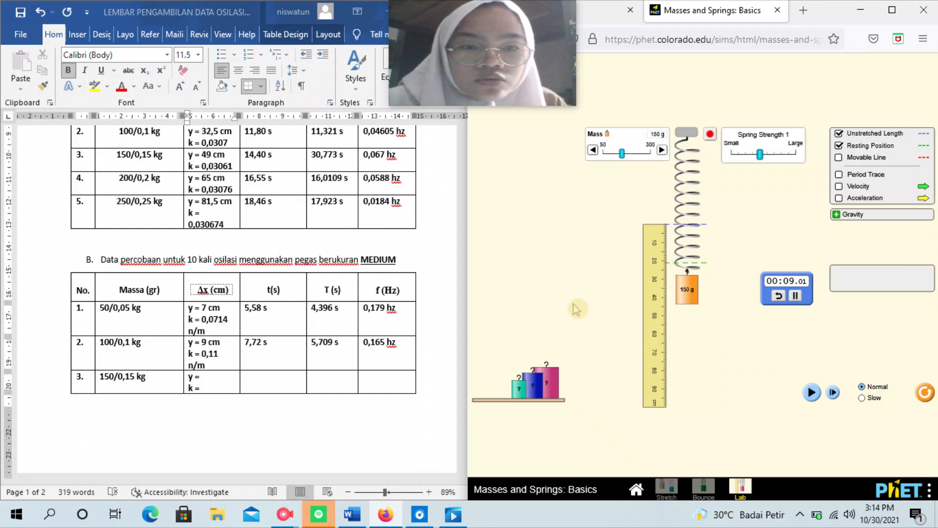
Step: Record y = 21 cm and k = 0,0714 n/m in the Δx cell of the 150 g row in the MEDIUM table
{"action": "left_click", "coordinate": [209, 384]}
{"action": "left_click", "coordinate": [213, 377]}
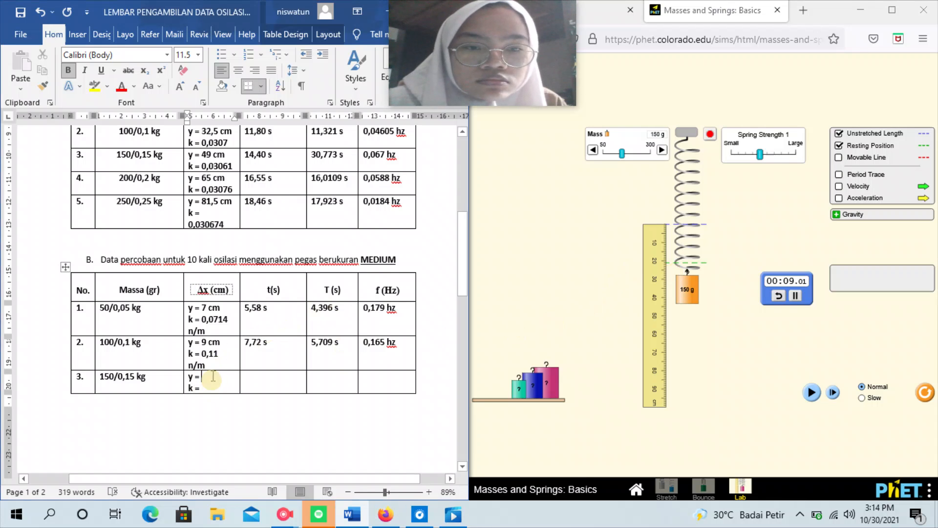
{"action": "type", "text": "21 cm"}
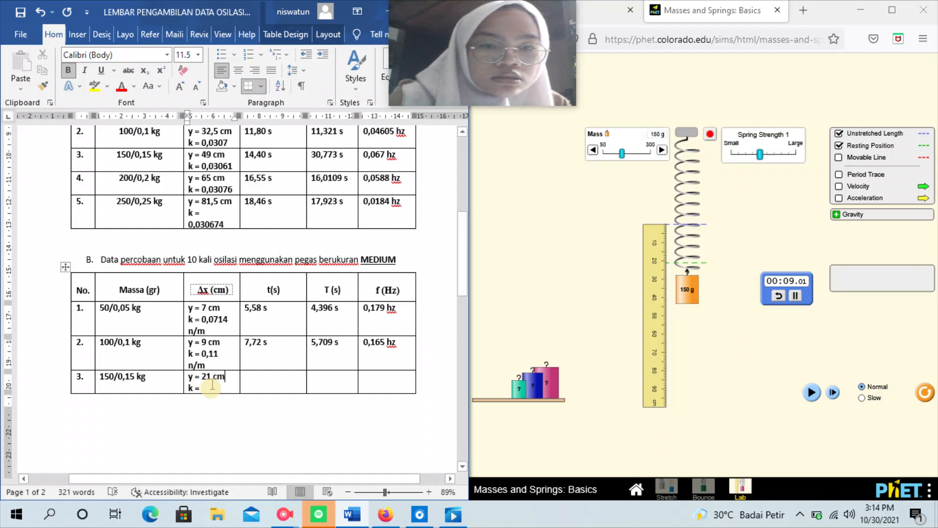
{"action": "left_click", "coordinate": [216, 388]}
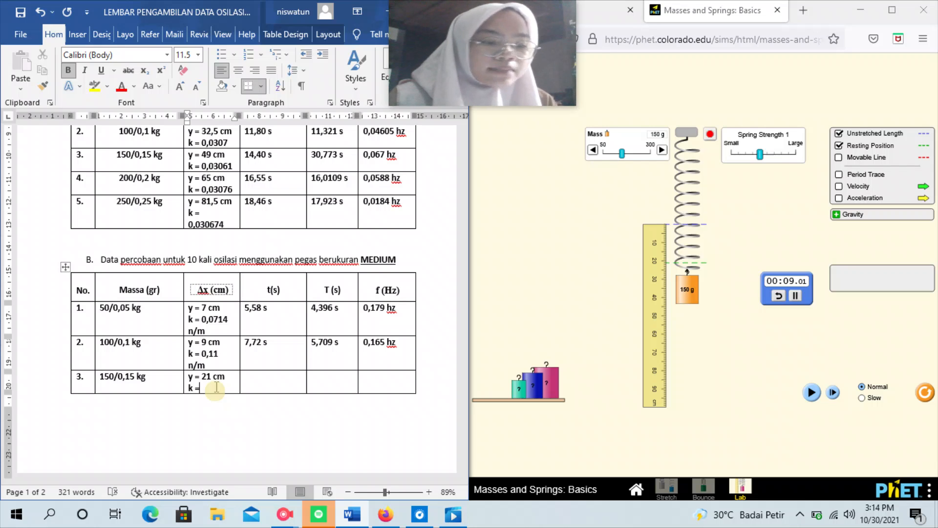
{"action": "type", "text": "0,07"}
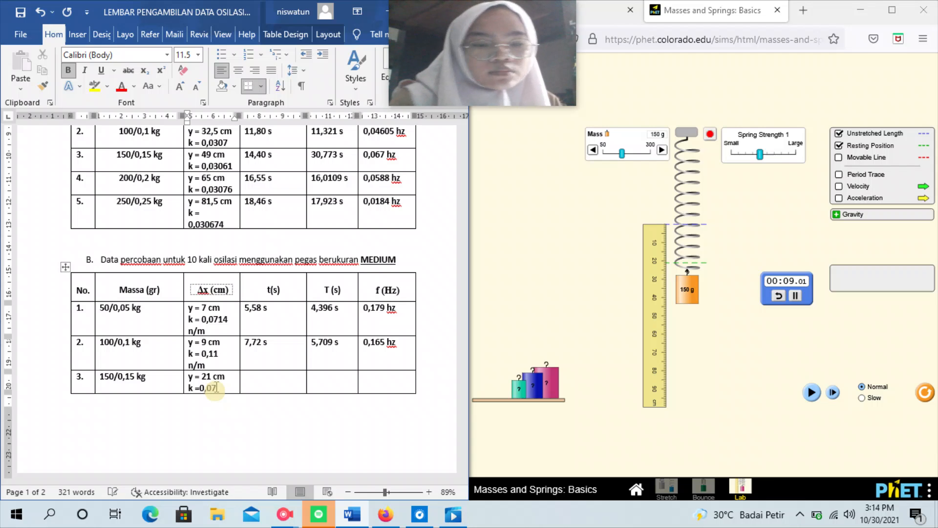
{"action": "type", "text": "14"}
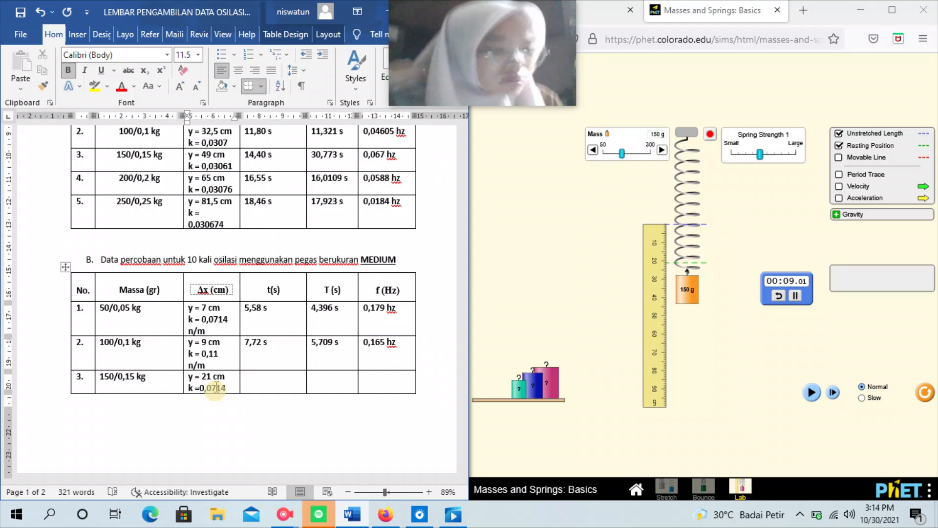
{"action": "type", "text": " n"}
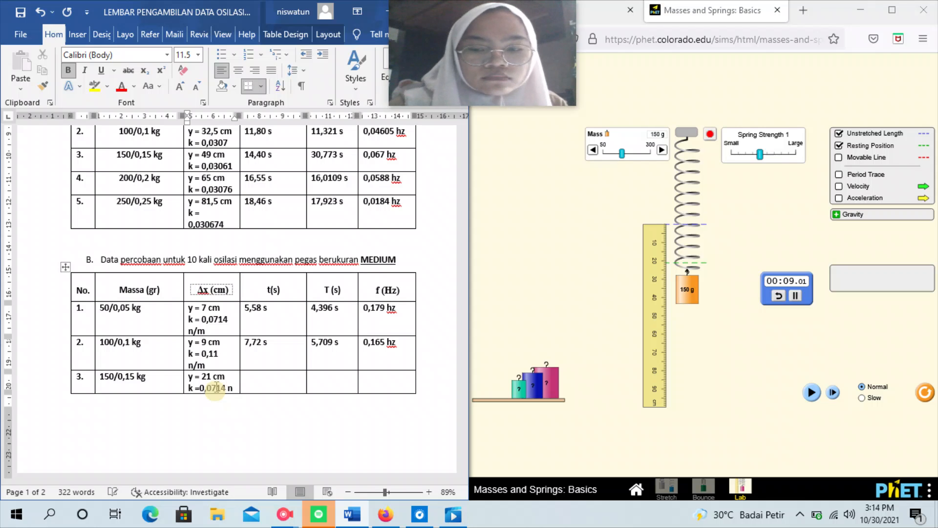
{"action": "type", "text": "/m"}
Step: Time the 150 g mass oscillating after releasing it from the unstretched-length line, and record t as 9,55 s in row 3
{"action": "left_click", "coordinate": [252, 389]}
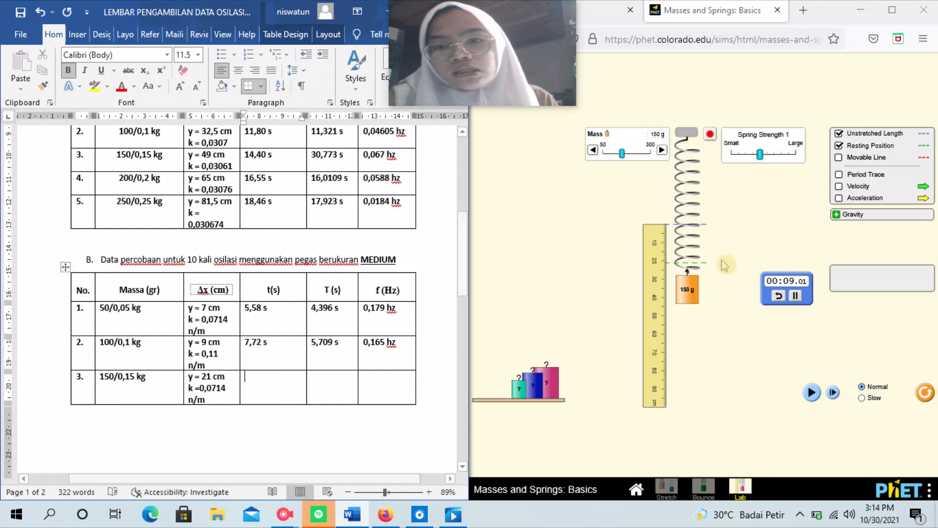
{"action": "left_click_drag", "start_coordinate": [686, 289], "coordinate": [682, 244]}
{"action": "left_click", "coordinate": [779, 296]}
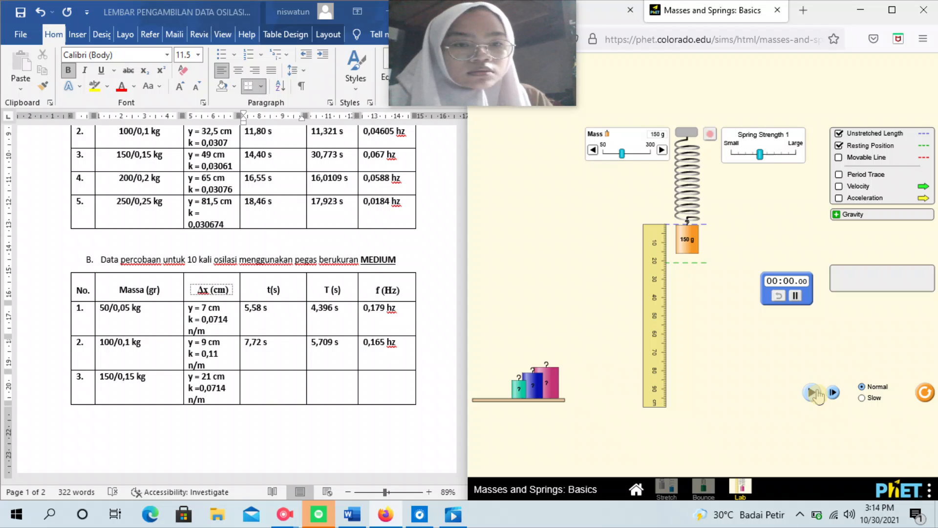
{"action": "left_click", "coordinate": [812, 392]}
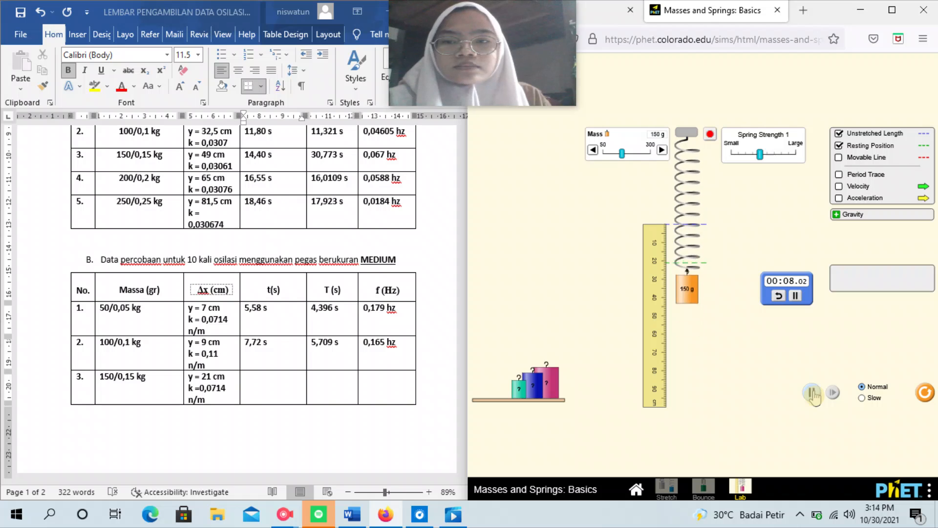
{"action": "left_click", "coordinate": [812, 393]}
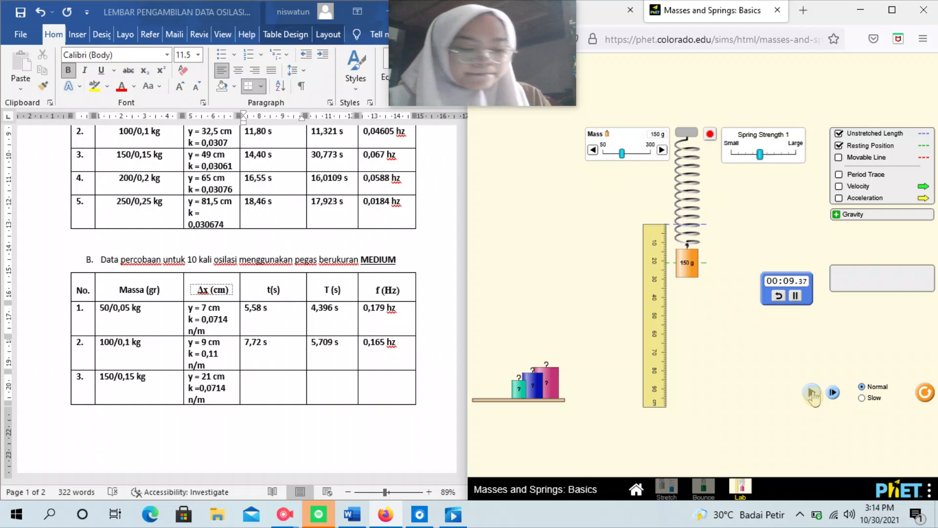
{"action": "double_click", "coordinate": [812, 393]}
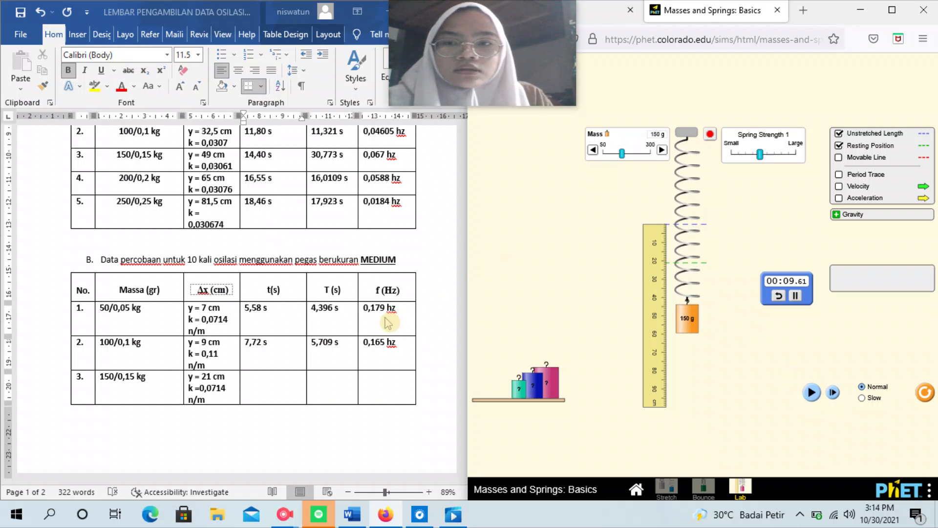
{"action": "left_click", "coordinate": [275, 383]}
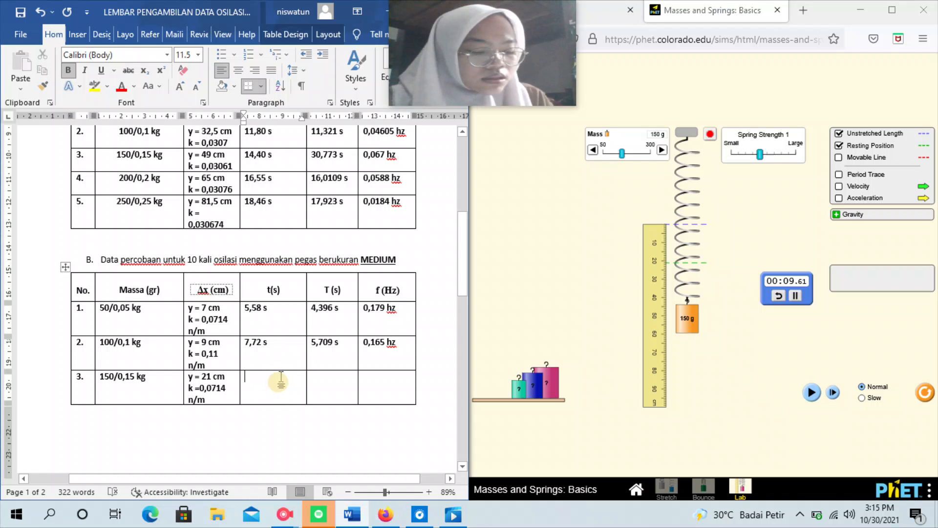
{"action": "type", "text": "9,"}
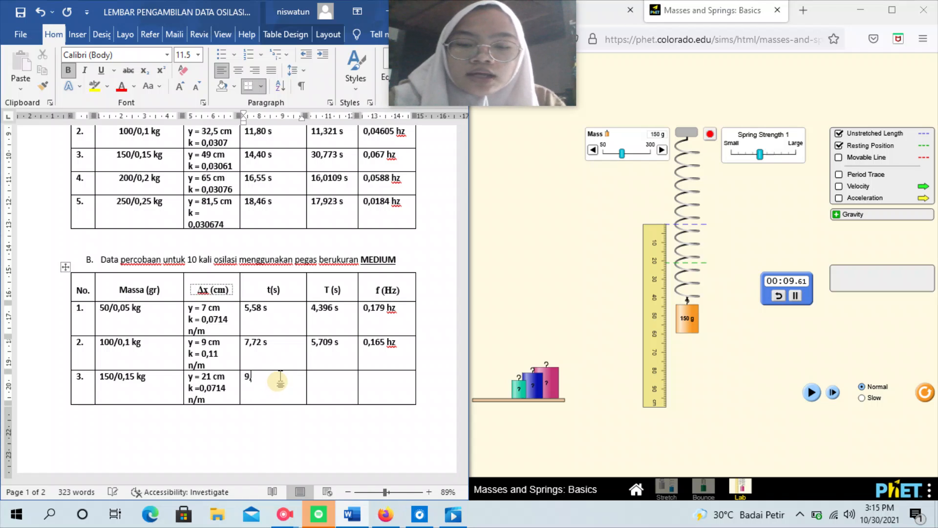
{"action": "type", "text": "55"}
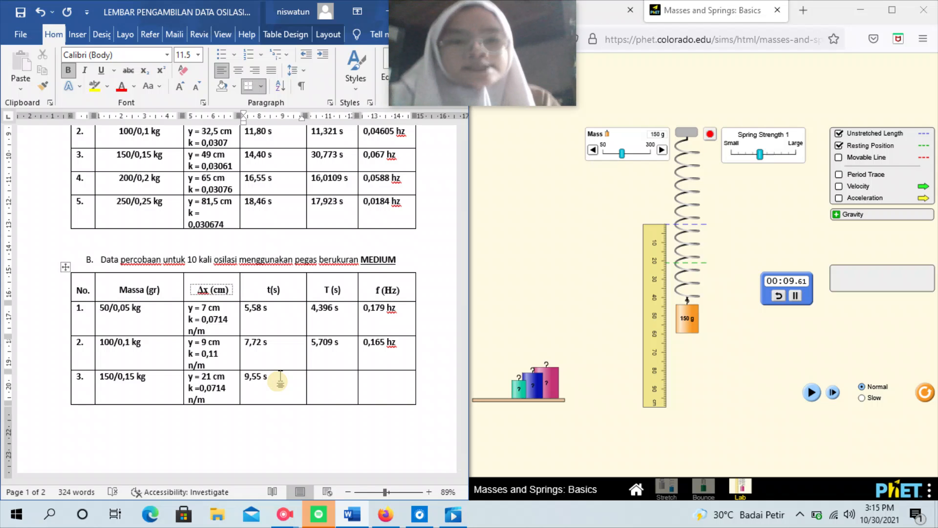
{"action": "type", "text": " s"}
Step: Complete the 150 g row of the MEDIUM table with a period T of 1,319 s and a frequency f of 0,1034 hz
{"action": "left_click", "coordinate": [316, 385]}
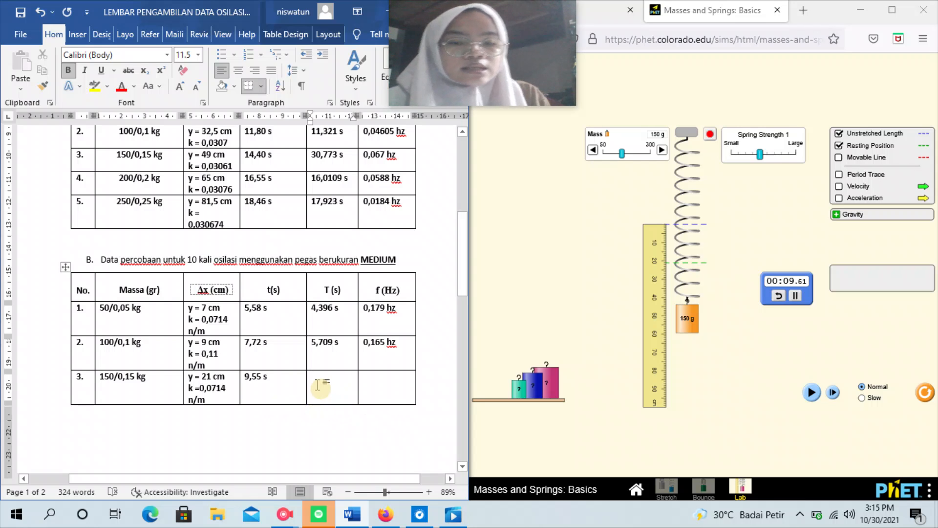
{"action": "type", "text": "1"}
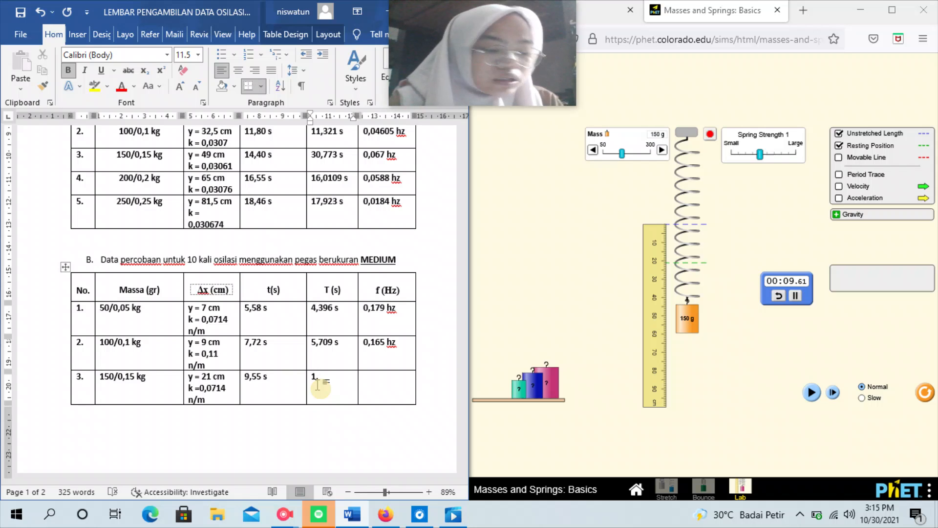
{"action": "type", "text": ",31"}
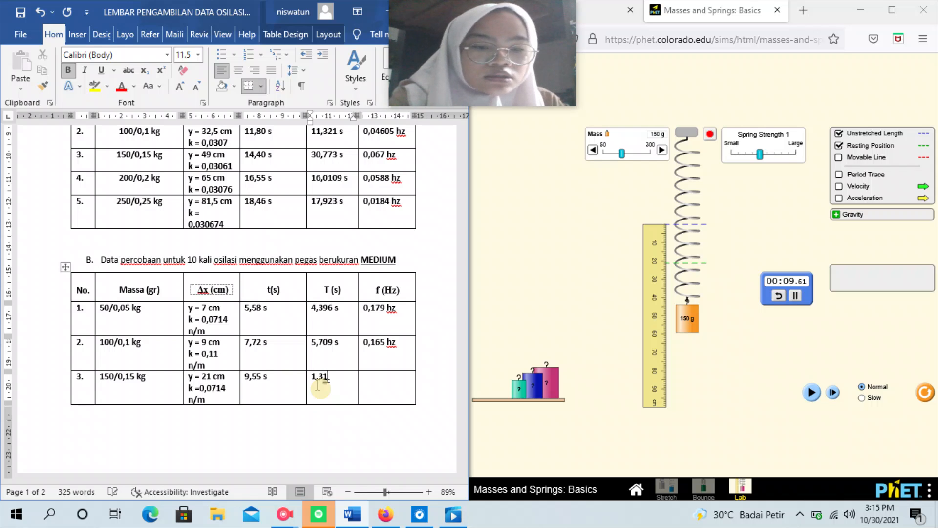
{"action": "type", "text": "9 s"}
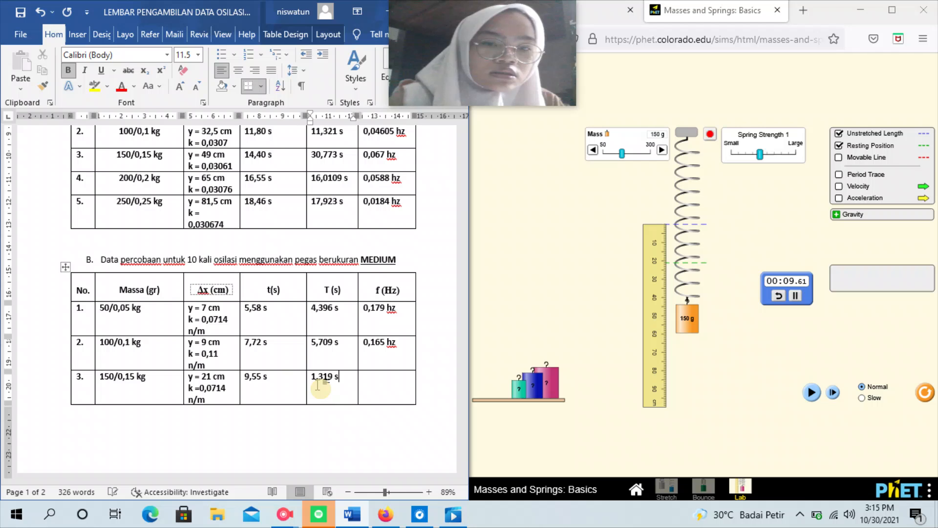
{"action": "left_click", "coordinate": [384, 391]}
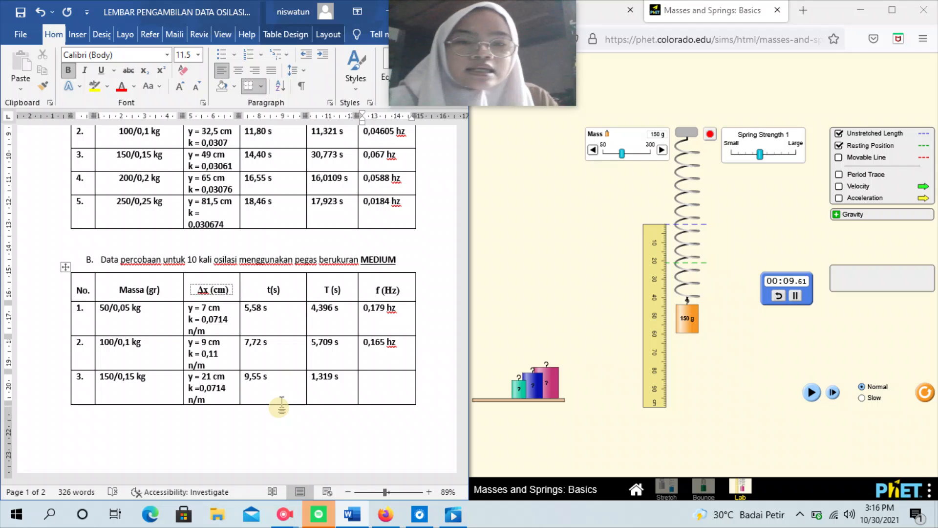
{"action": "type", "text": "0,1"}
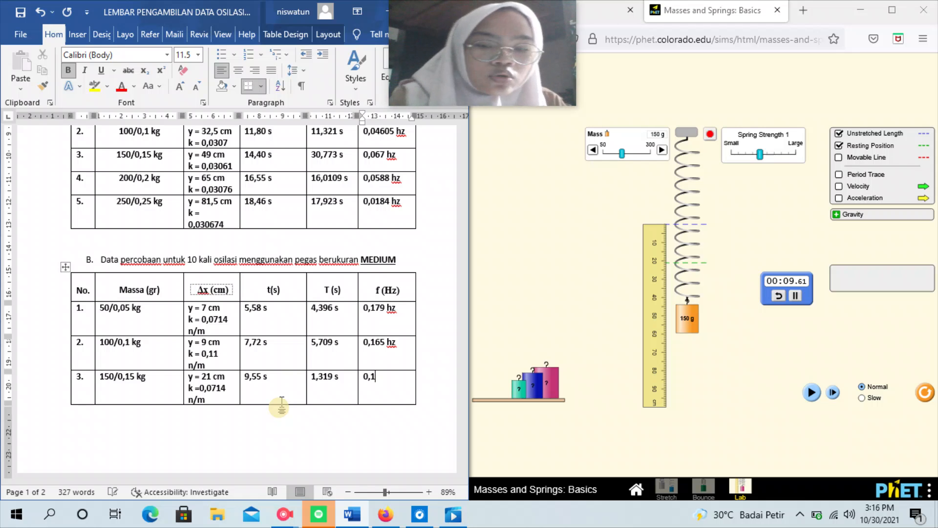
{"action": "type", "text": "034 hz"}
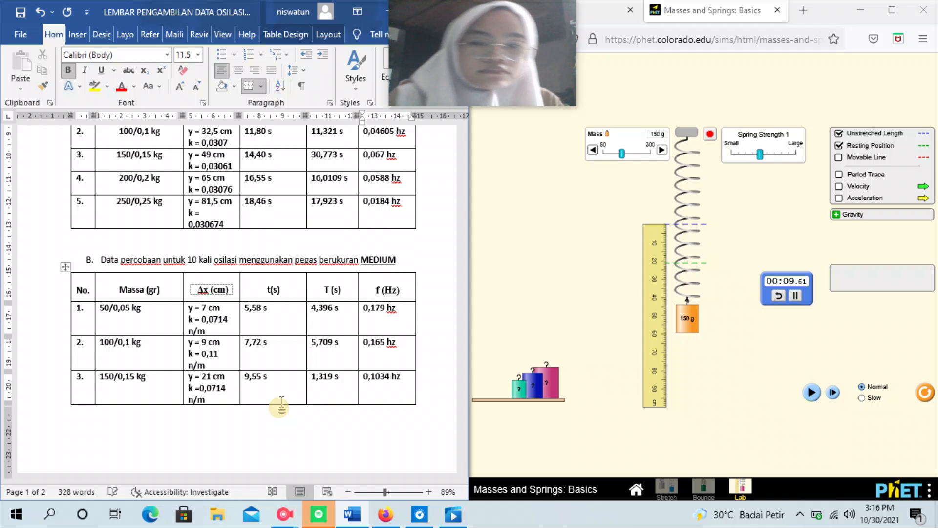
Step: Go to the y entry of the 200 g row in the MEDIUM table and set the simulation's hanging mass to 200 g
{"action": "scroll", "coordinate": [258, 347], "scroll_direction": "down", "scroll_amount": 5}
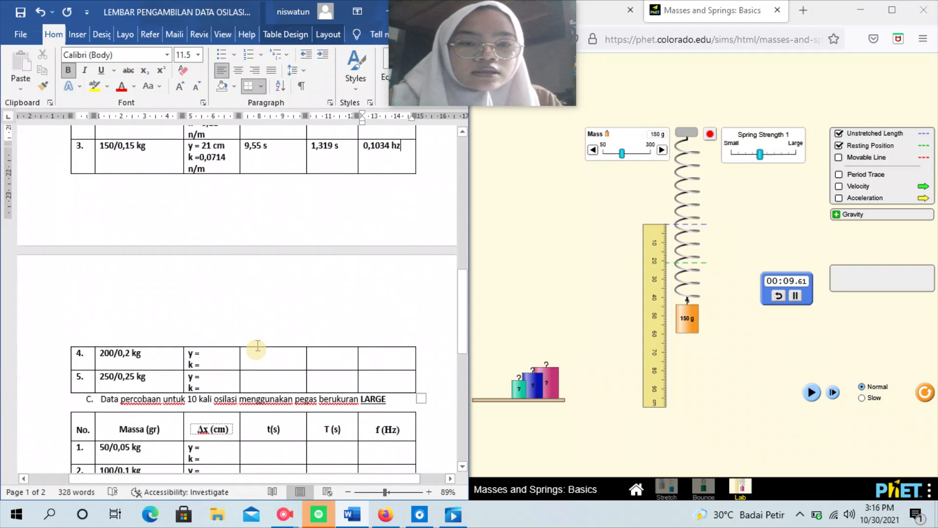
{"action": "scroll", "coordinate": [253, 276], "scroll_direction": "up", "scroll_amount": 2}
{"action": "scroll", "coordinate": [254, 277], "scroll_direction": "down", "scroll_amount": 3}
{"action": "left_click", "coordinate": [226, 267]}
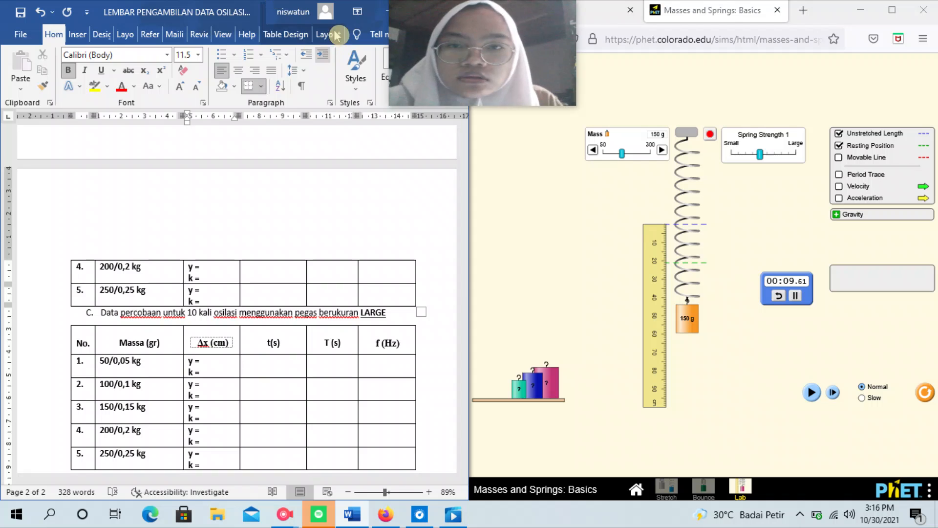
{"action": "left_click_drag", "start_coordinate": [622, 154], "coordinate": [632, 153]}
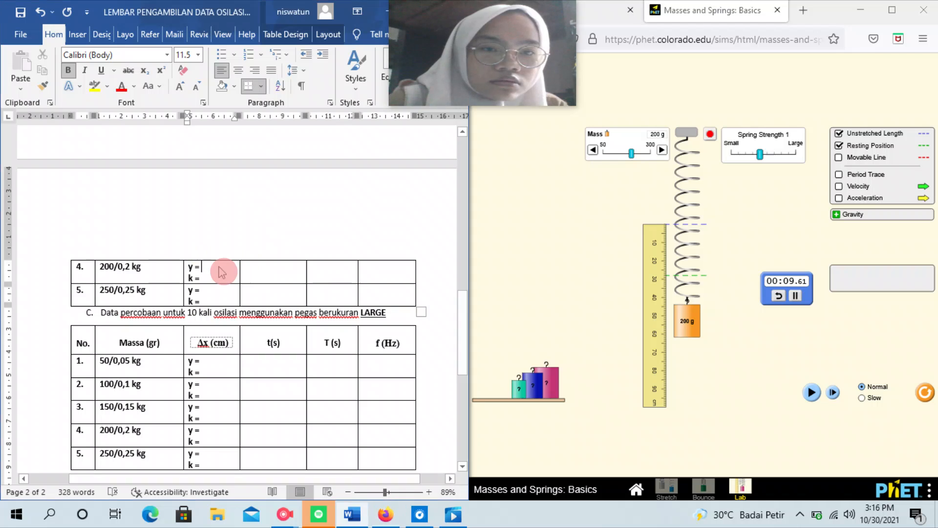
Step: Record y = 28 cm and k = 0,07142 n/m in the Δx cell of the 200 g row in the MEDIUM table
{"action": "type", "text": "28"}
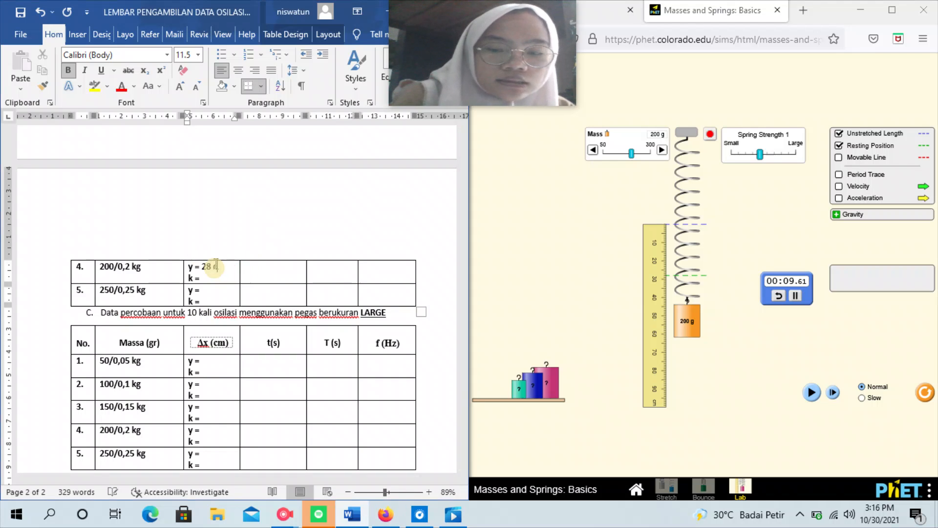
{"action": "type", "text": " cm"}
{"action": "left_click", "coordinate": [222, 280]}
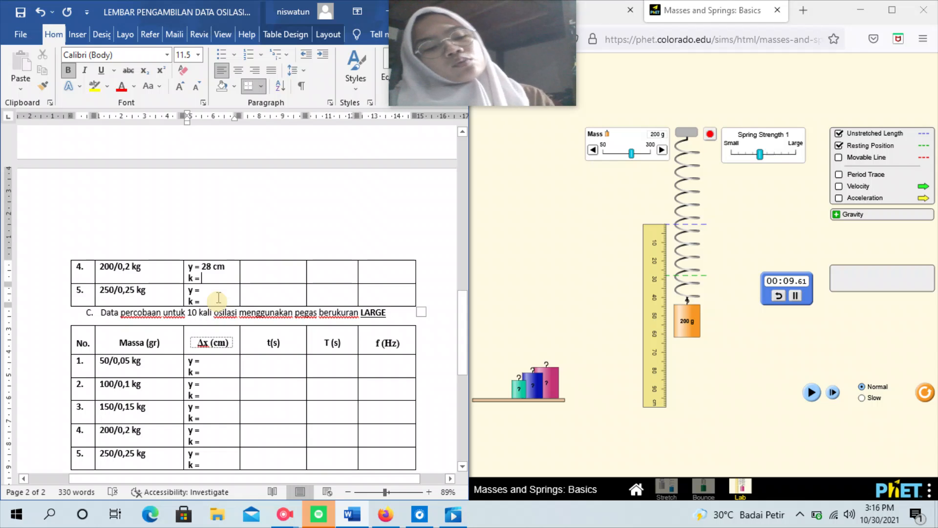
{"action": "type", "text": "0"}
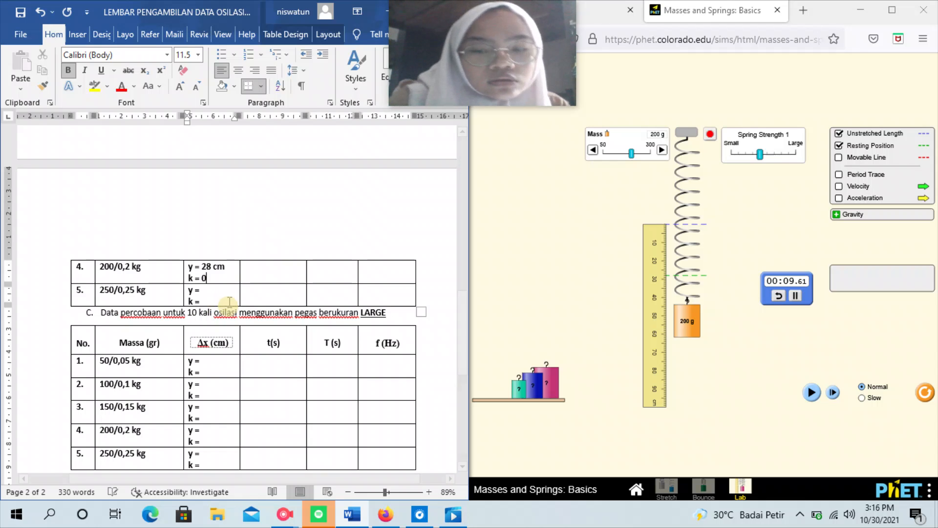
{"action": "type", "text": ",07142"}
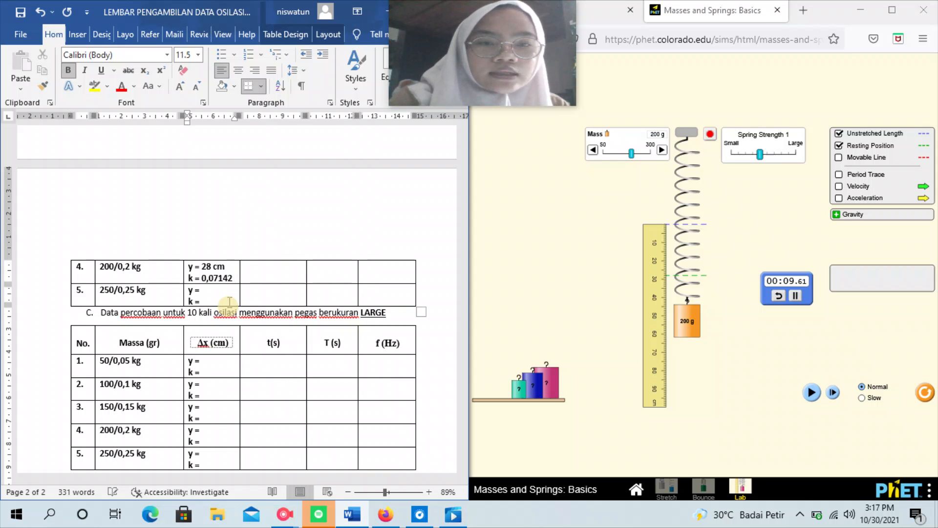
{"action": "key", "text": "Return"}
{"action": "type", "text": "n/m"}
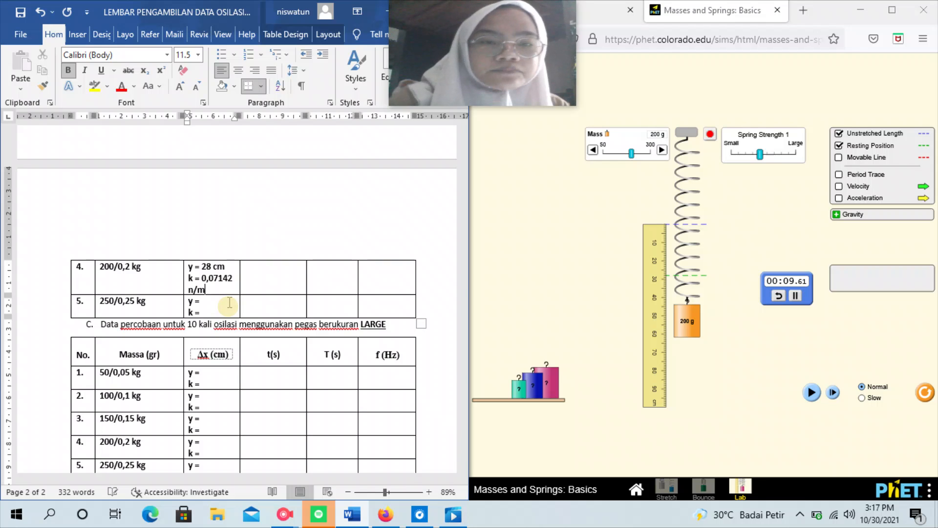
Step: Reset the stopwatch, raise the 200 g mass to the unstretched-length line, and run the simulation for ten oscillations before pausing it
{"action": "left_click", "coordinate": [254, 272]}
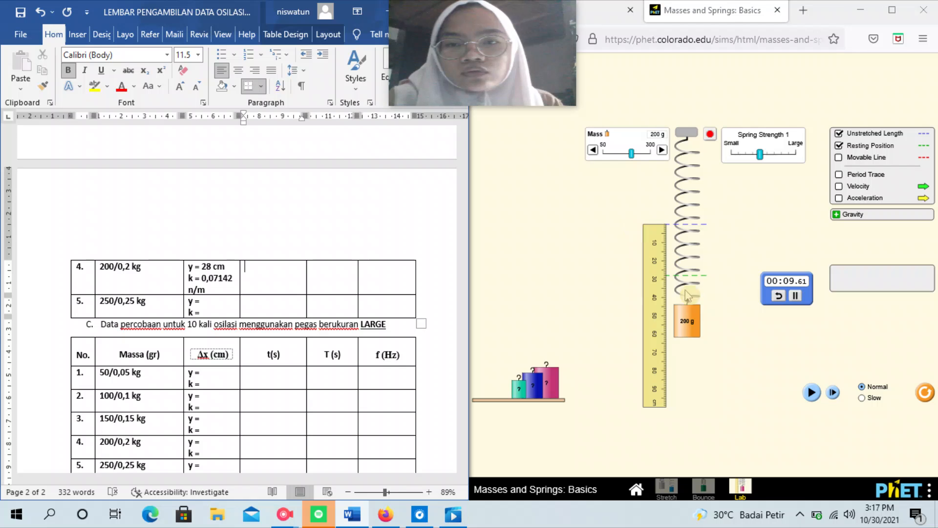
{"action": "left_click_drag", "start_coordinate": [783, 304], "coordinate": [760, 295]}
{"action": "left_click", "coordinate": [761, 295]}
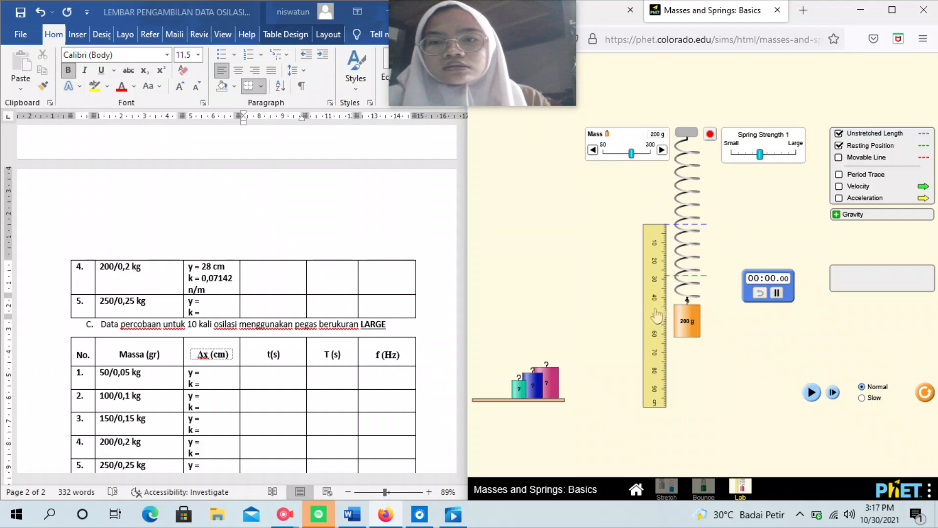
{"action": "left_click_drag", "start_coordinate": [678, 328], "coordinate": [679, 253]}
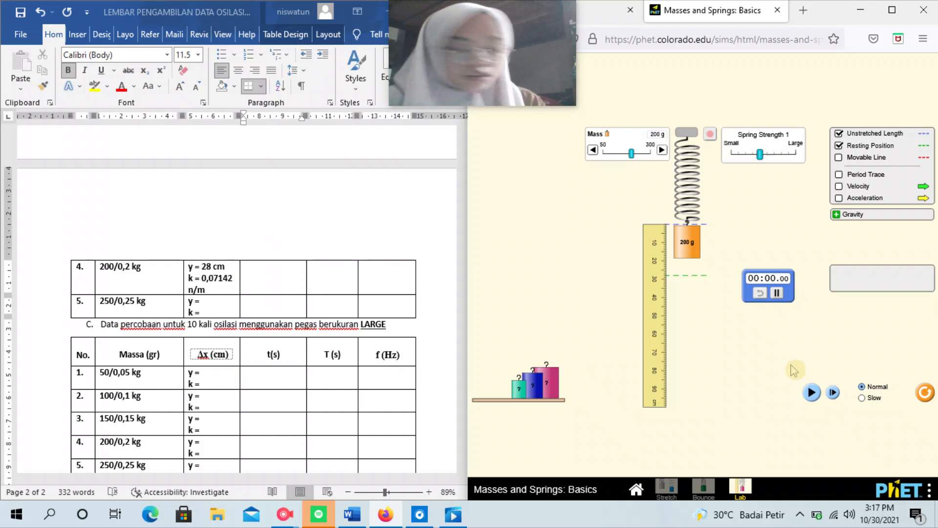
{"action": "left_click", "coordinate": [811, 392]}
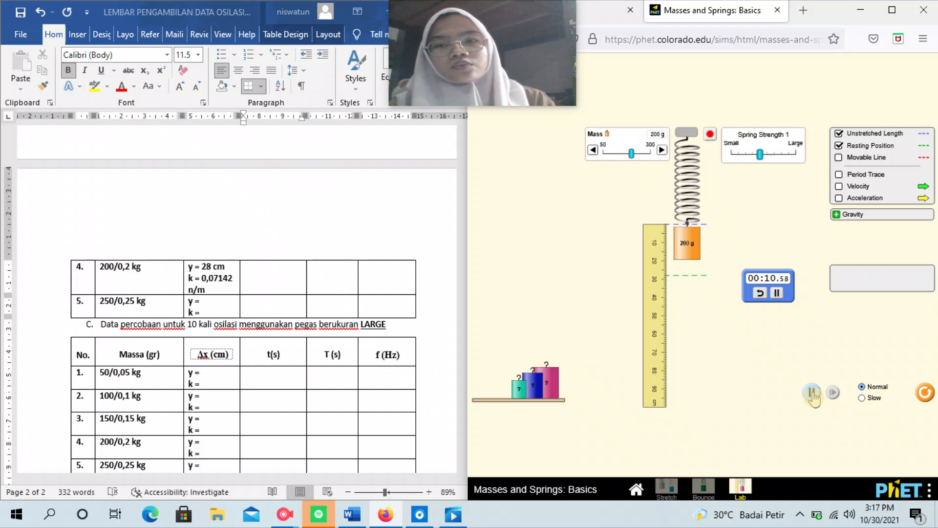
{"action": "left_click", "coordinate": [812, 392]}
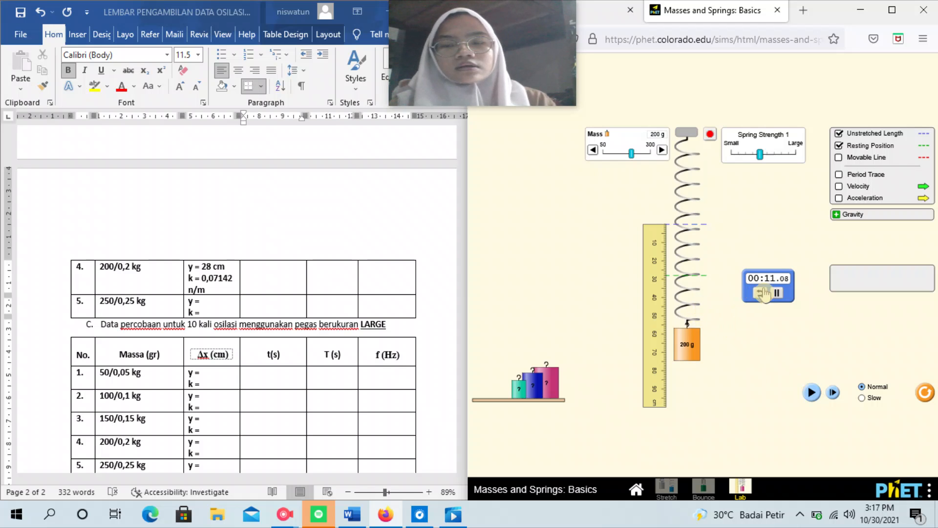
Step: Record the oscillation time t as 10,97 s in the 200 g row of the MEDIUM table
{"action": "left_click", "coordinate": [214, 304]}
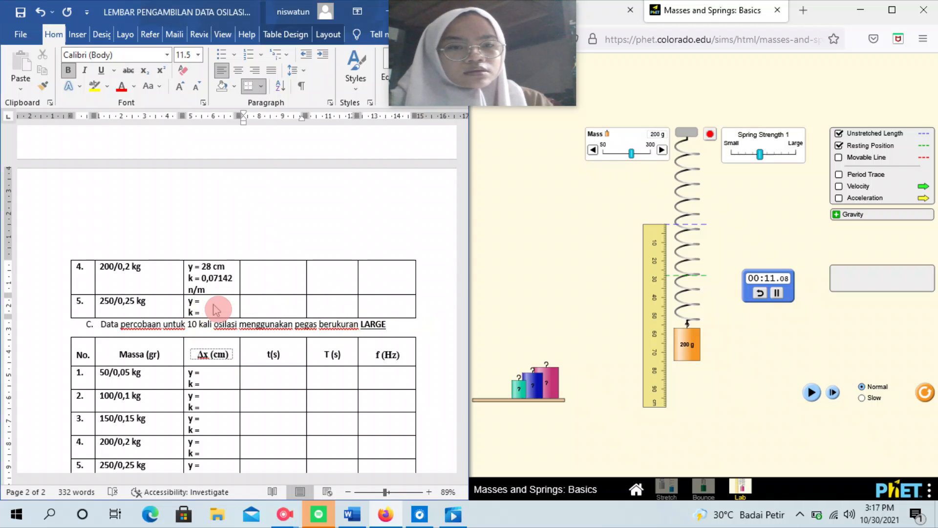
{"action": "left_click", "coordinate": [254, 272]}
{"action": "type", "text": "10"}
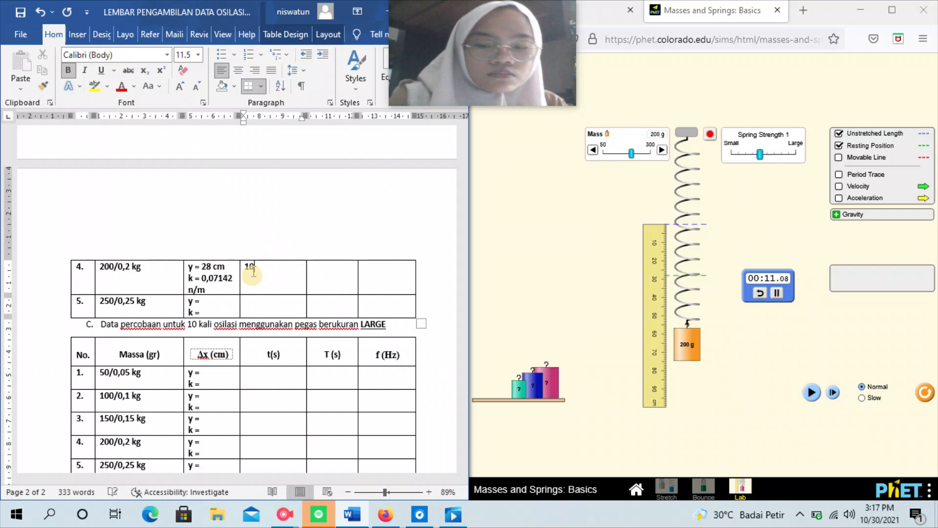
{"action": "type", "text": ",97 s"}
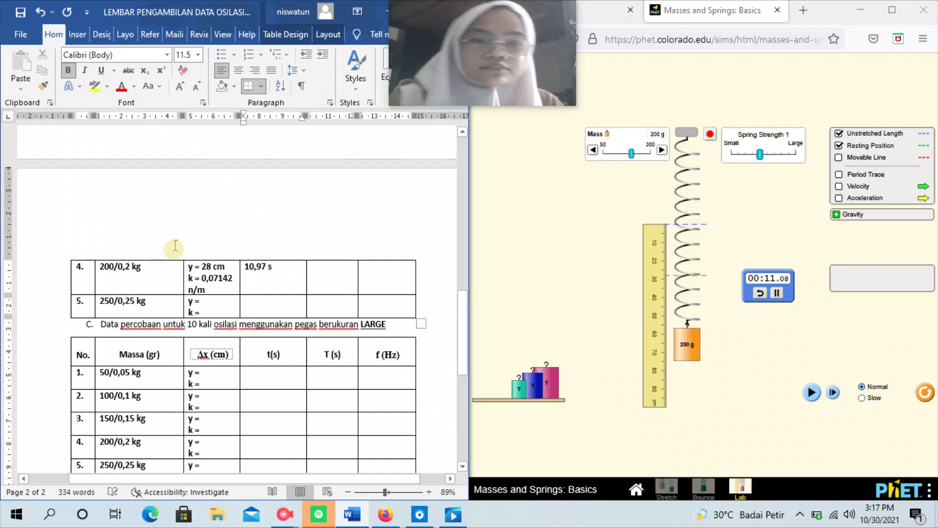
Step: Reset the stopwatch to zero and enter a period T of 17,58 s in the 200 g row of the MEDIUM table
{"action": "left_click", "coordinate": [352, 281]}
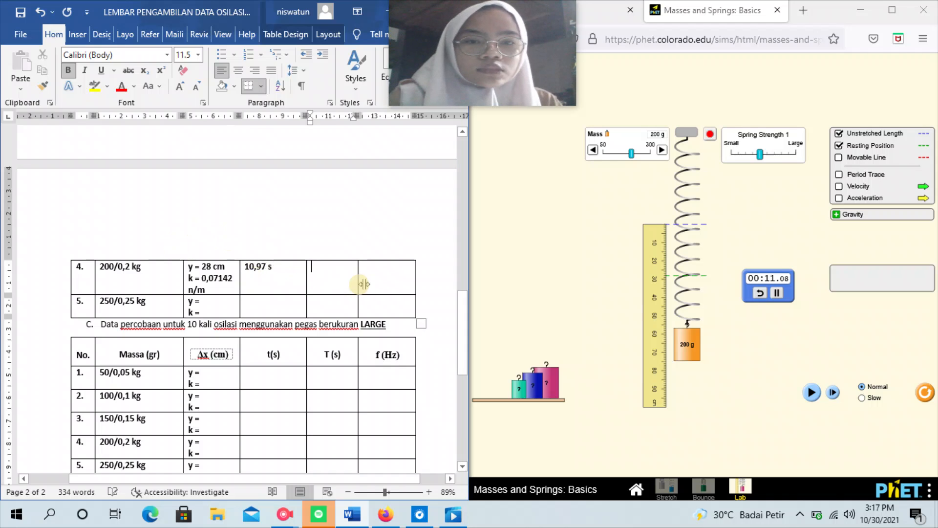
{"action": "left_click", "coordinate": [757, 293]}
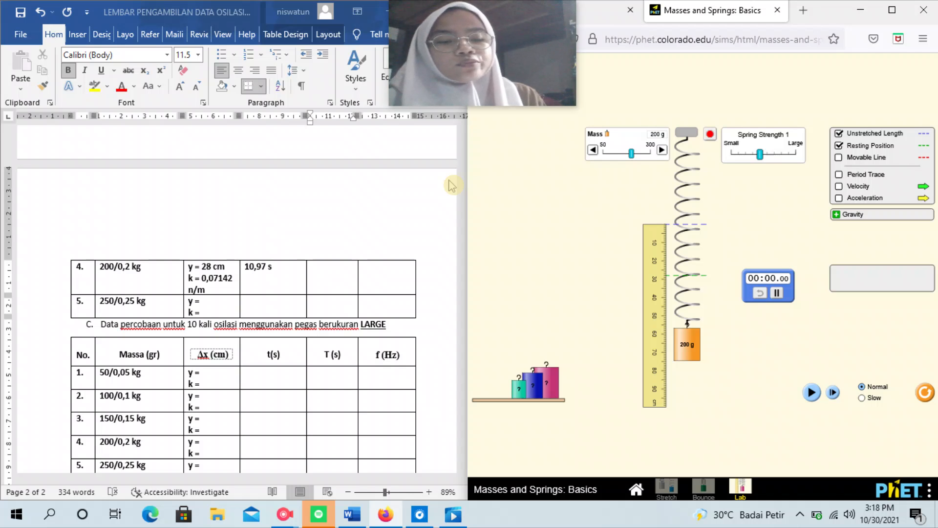
{"action": "left_click", "coordinate": [335, 268]}
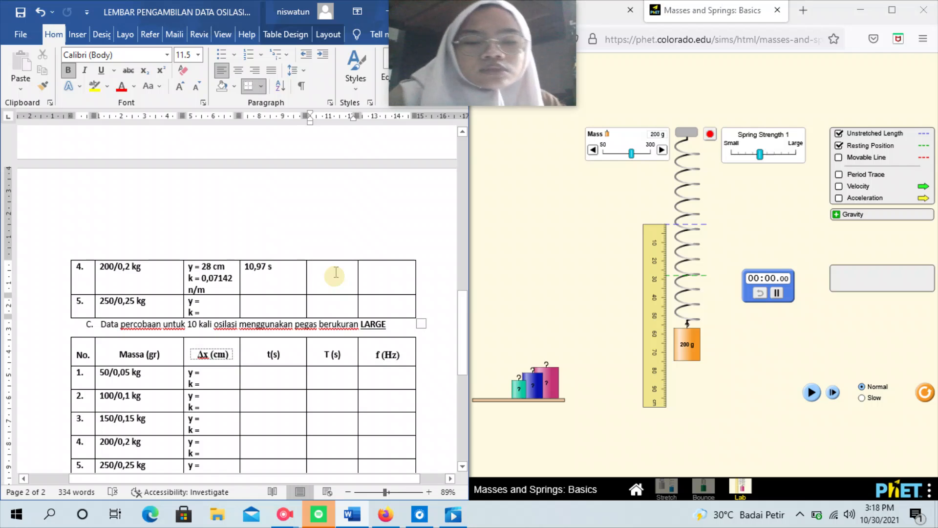
{"action": "type", "text": "17,"}
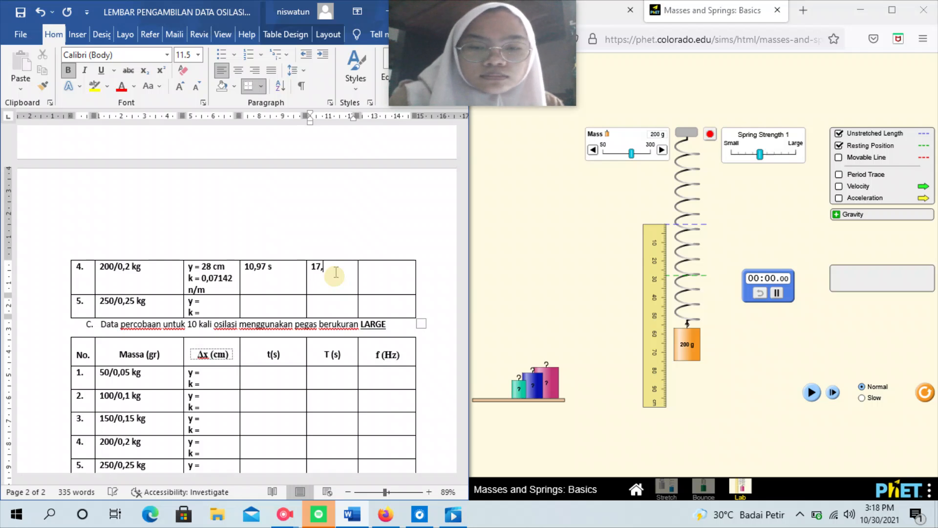
{"action": "type", "text": "58"}
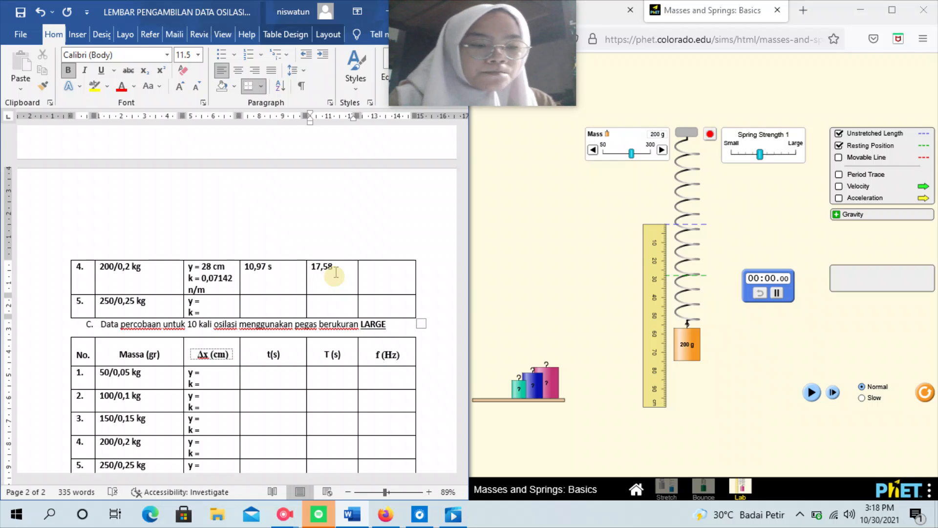
{"action": "type", "text": " s"}
Step: Enter a frequency f of 0,0535 hz in the 200 g row of the MEDIUM table
{"action": "left_click", "coordinate": [383, 288]}
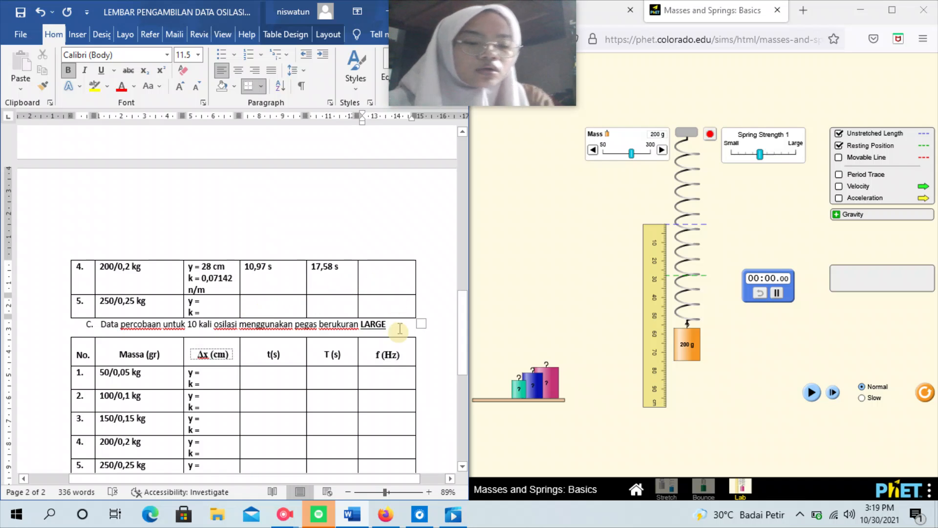
{"action": "type", "text": "0,"}
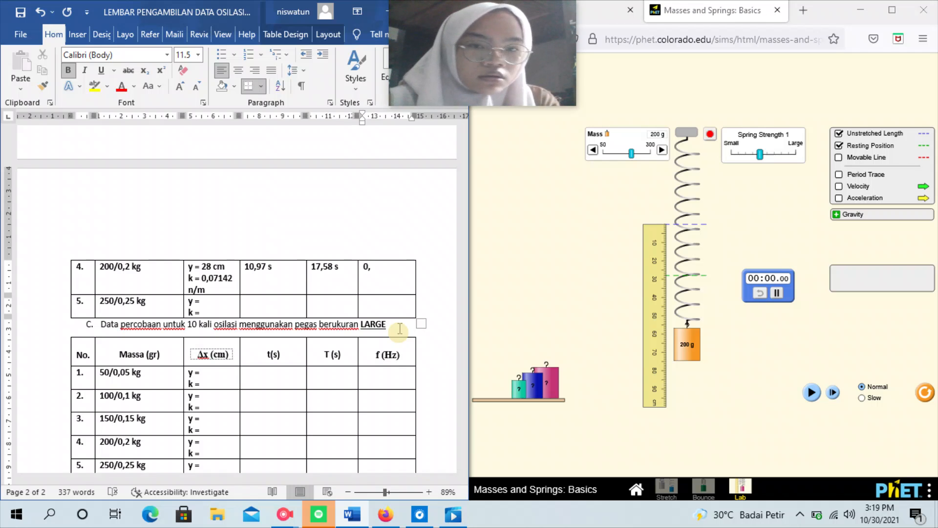
{"action": "type", "text": "05"}
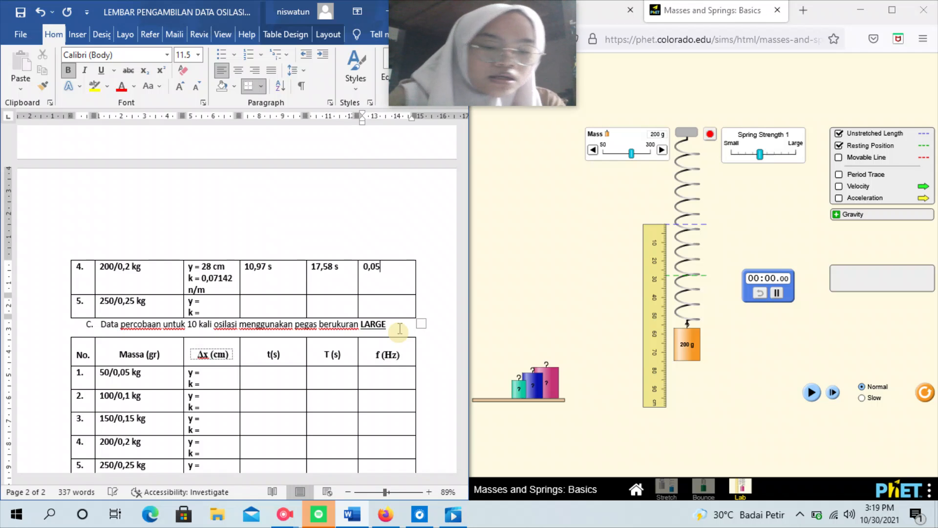
{"action": "type", "text": "35"}
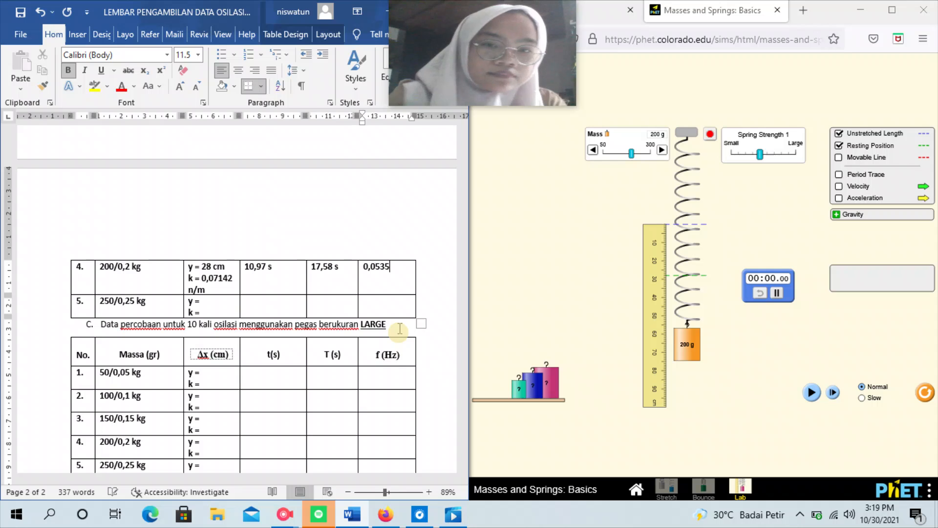
{"action": "type", "text": " hz"}
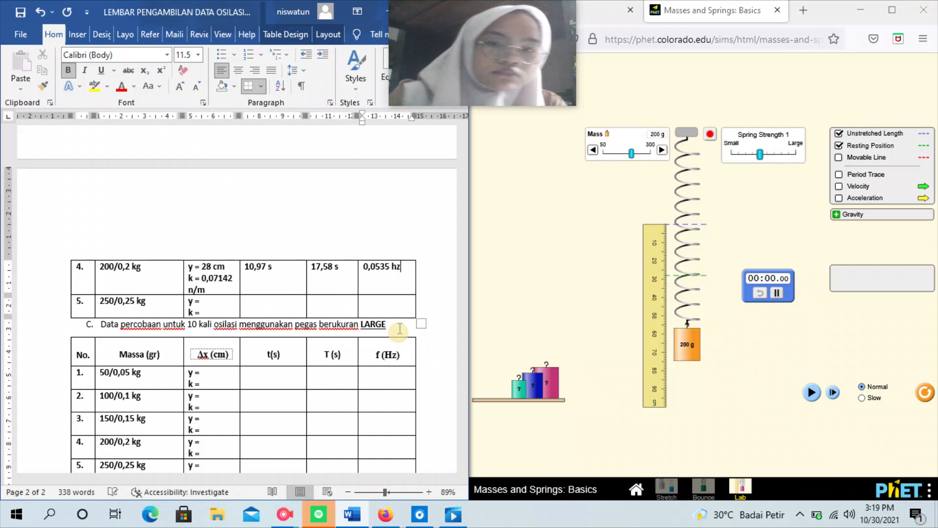
Step: Go to the y entry of the 250 g row in the MEDIUM table and set the hanging mass to 250 g
{"action": "left_click", "coordinate": [210, 303]}
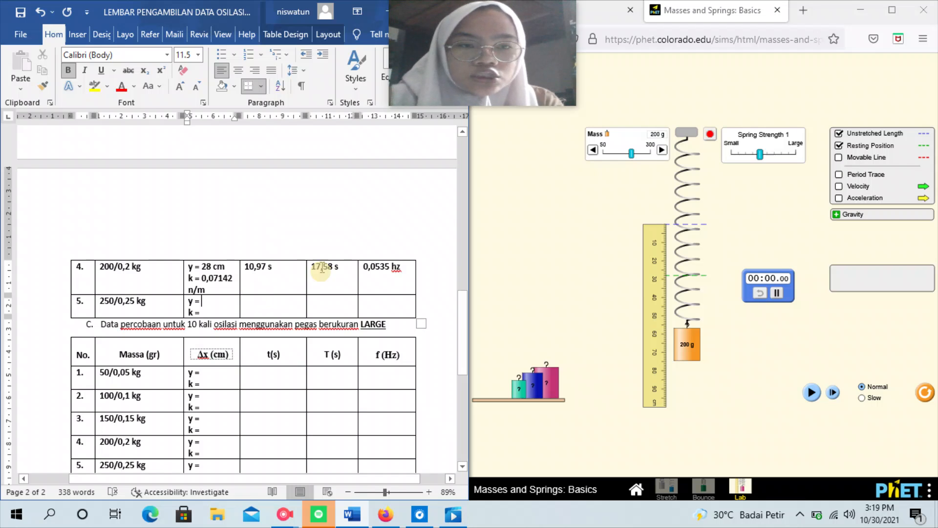
{"action": "left_click", "coordinate": [640, 162]}
{"action": "left_click_drag", "start_coordinate": [641, 156], "coordinate": [638, 154]}
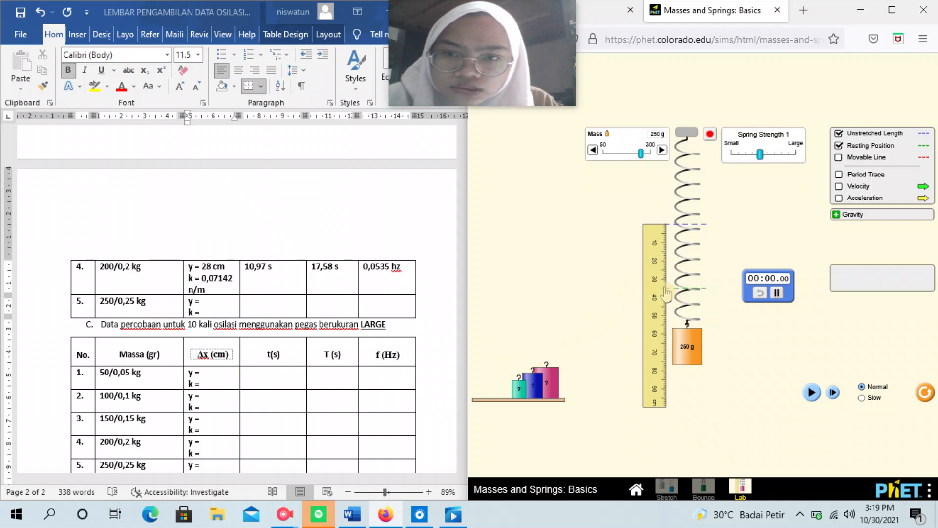
Step: Enter y = 35 cm and k = 0,7142 in the 250 g row of the MEDIUM table
{"action": "left_click", "coordinate": [221, 300]}
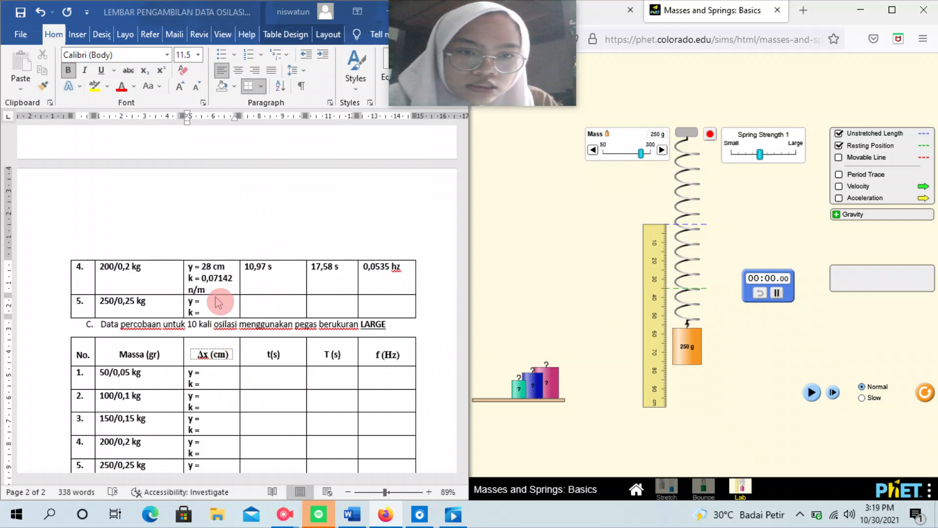
{"action": "type", "text": "35 cm"}
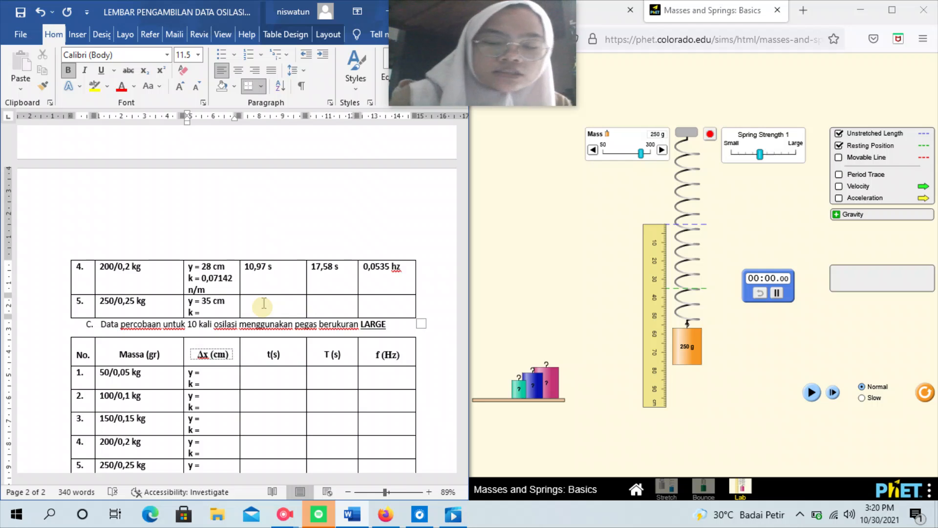
{"action": "left_click", "coordinate": [210, 313]}
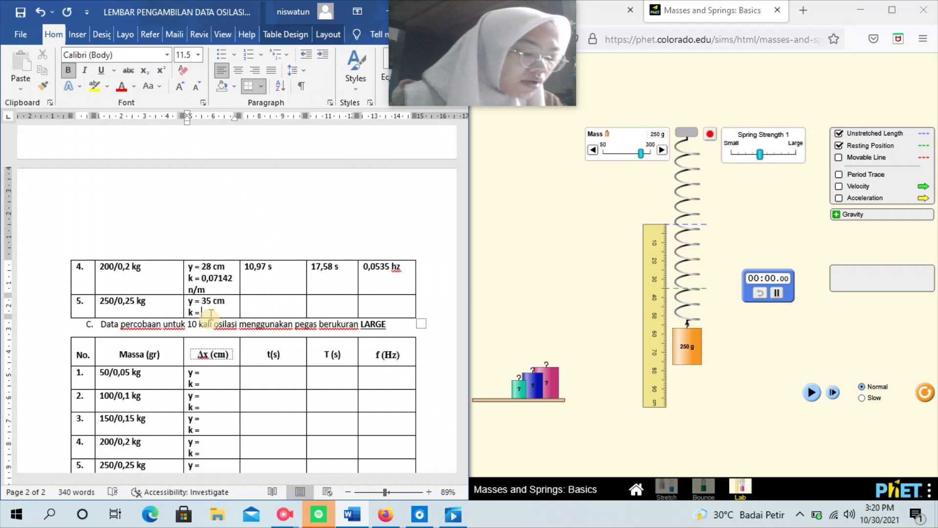
{"action": "type", "text": "0"}
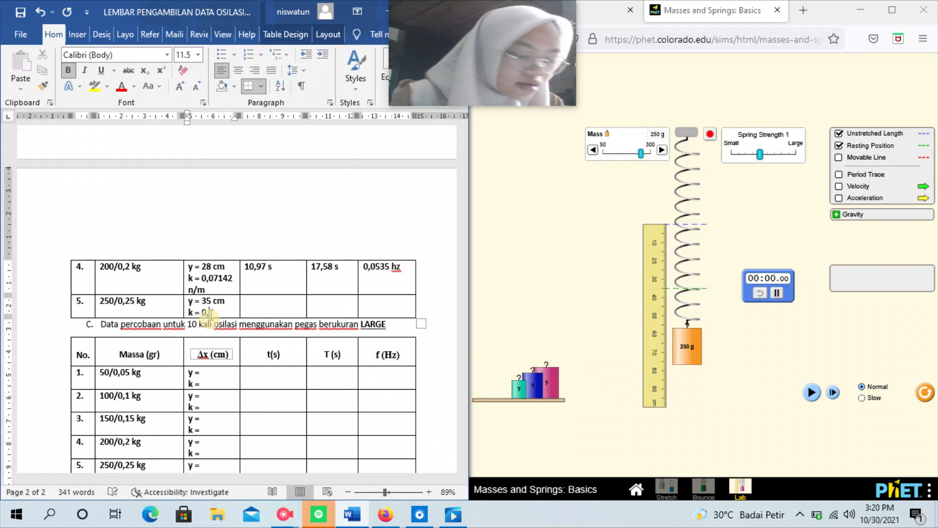
{"action": "type", "text": ",07"}
{"action": "type", "text": "142"}
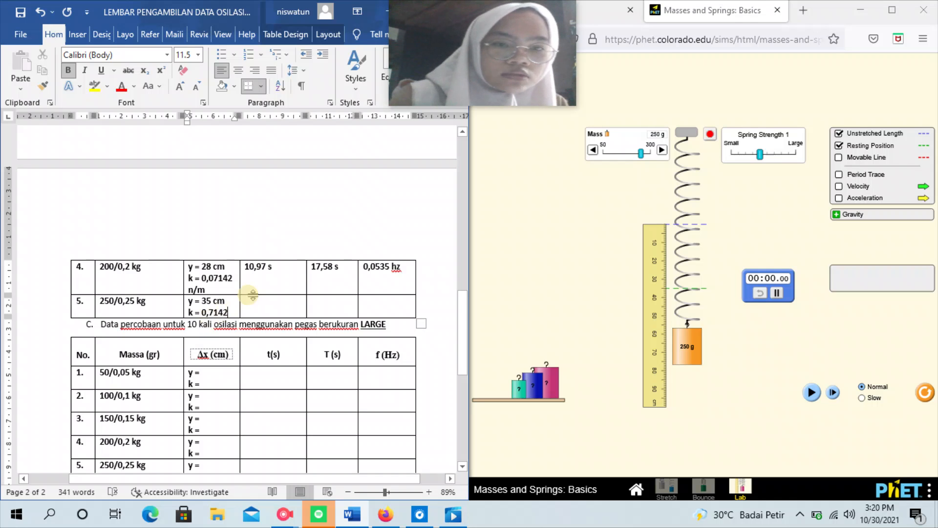
Step: Raise the 250 g mass to the unstretched-length line and run the oscillation until the stopwatch is just past 12 s
{"action": "left_click", "coordinate": [273, 310]}
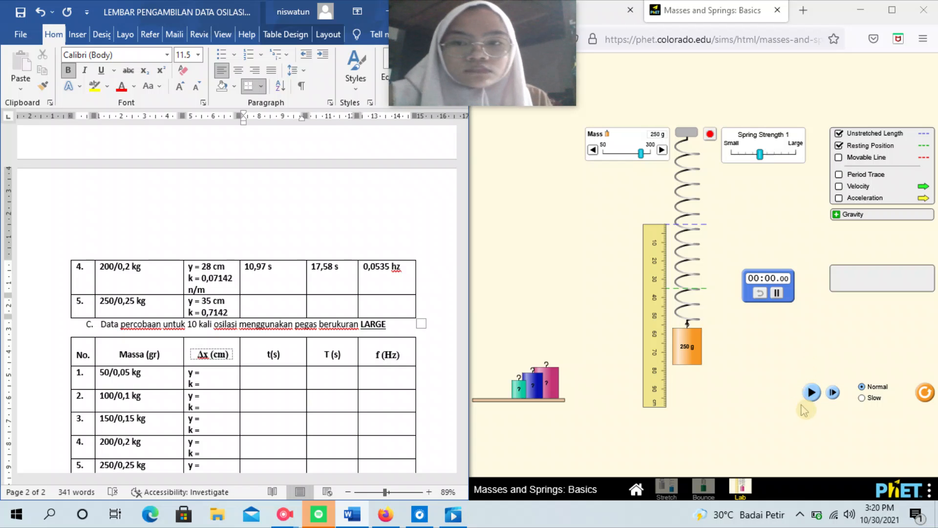
{"action": "left_click_drag", "start_coordinate": [686, 348], "coordinate": [695, 254]}
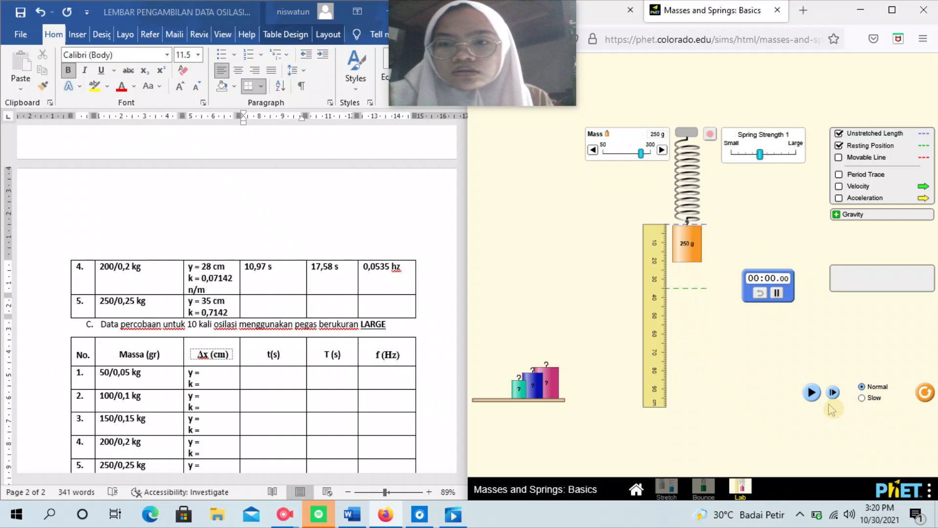
{"action": "left_click", "coordinate": [819, 393]}
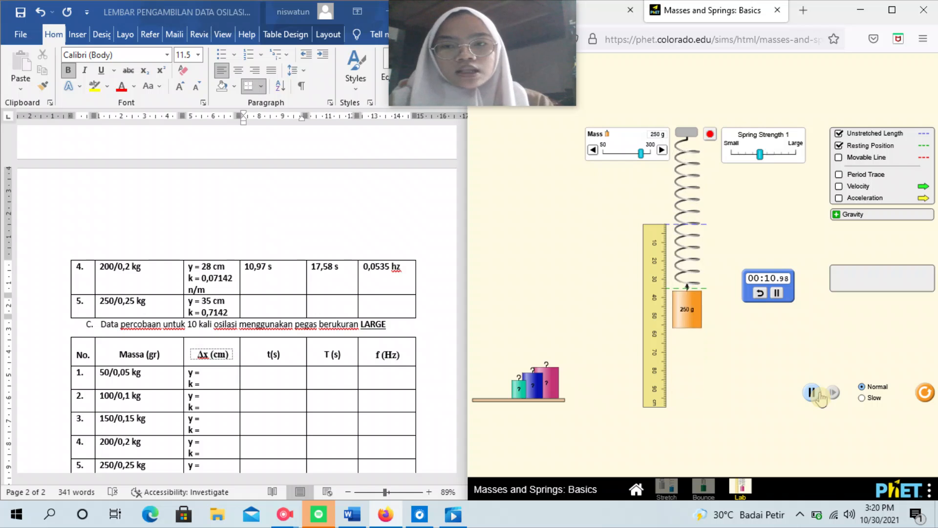
{"action": "left_click", "coordinate": [819, 394]}
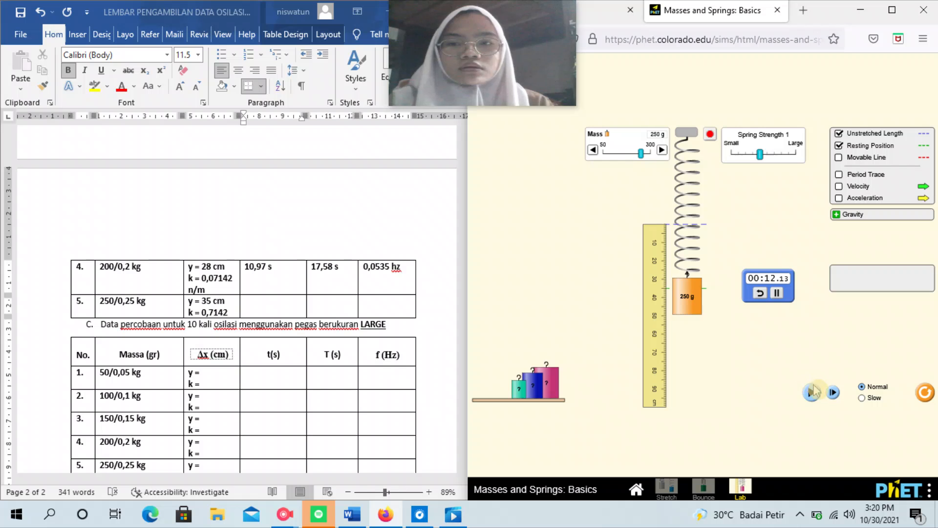
{"action": "double_click", "coordinate": [814, 394]}
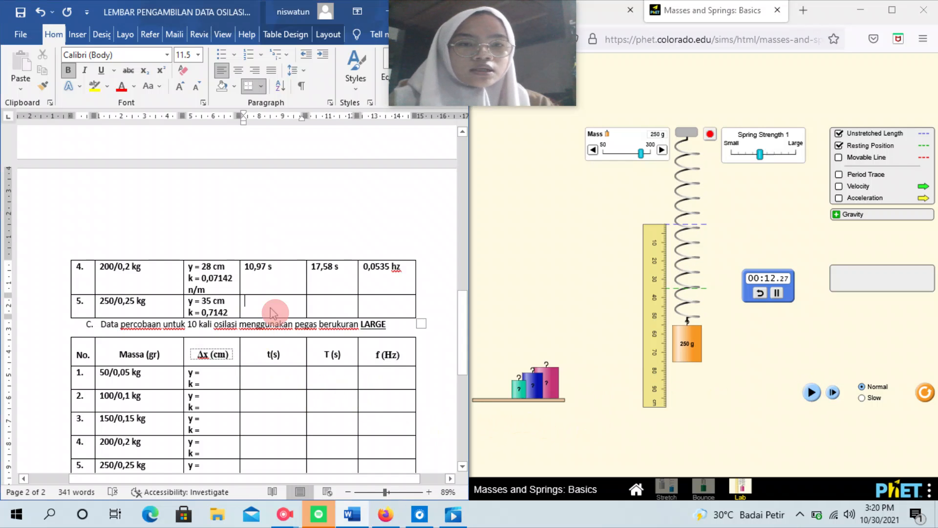
Step: Record the oscillation time t as 12,20 s in the 250 g row of the MEDIUM table
{"action": "type", "text": "12"}
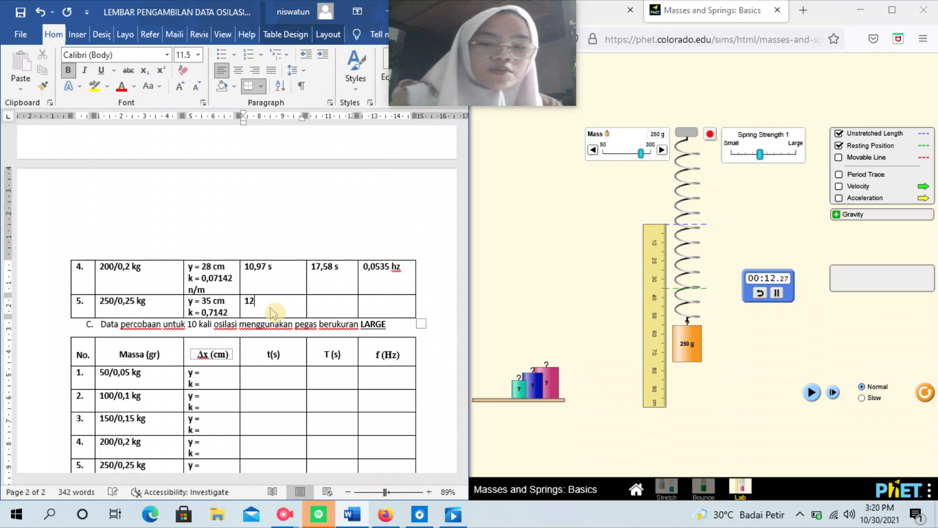
{"action": "type", "text": ",2"}
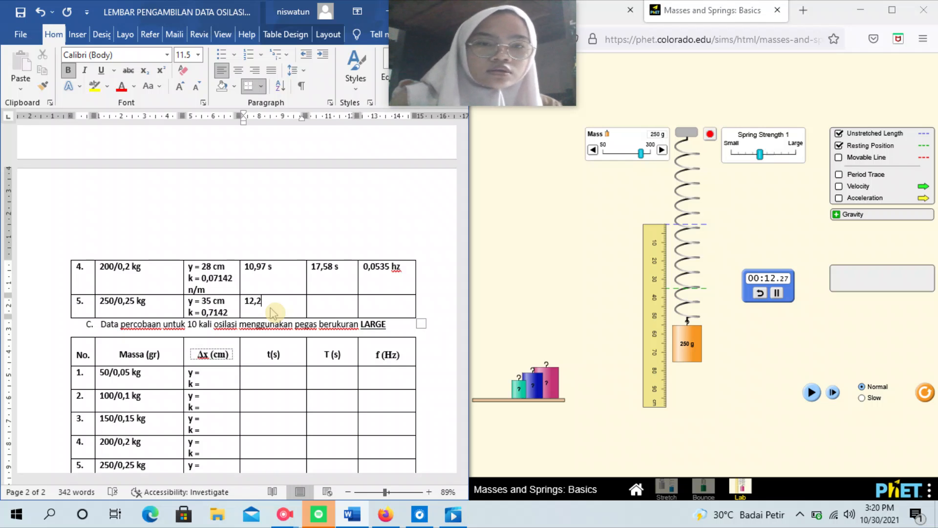
{"action": "type", "text": "0 s"}
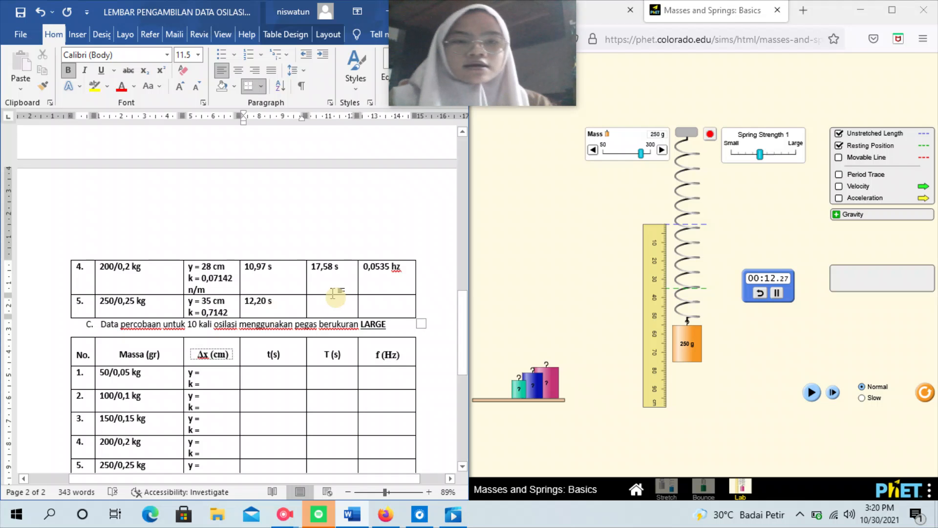
Step: Enter a period T of 0,523 s in the 250 g row of the MEDIUM table
{"action": "left_click", "coordinate": [346, 306]}
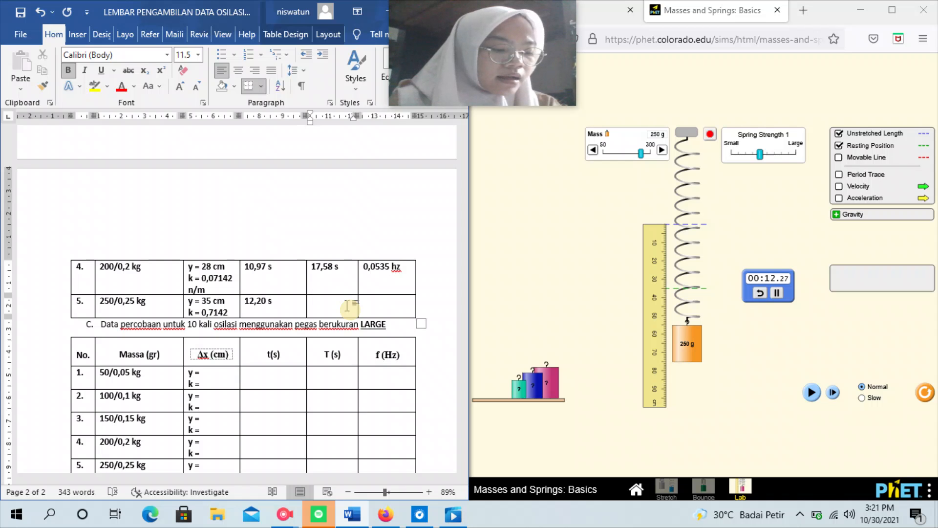
{"action": "type", "text": "0"}
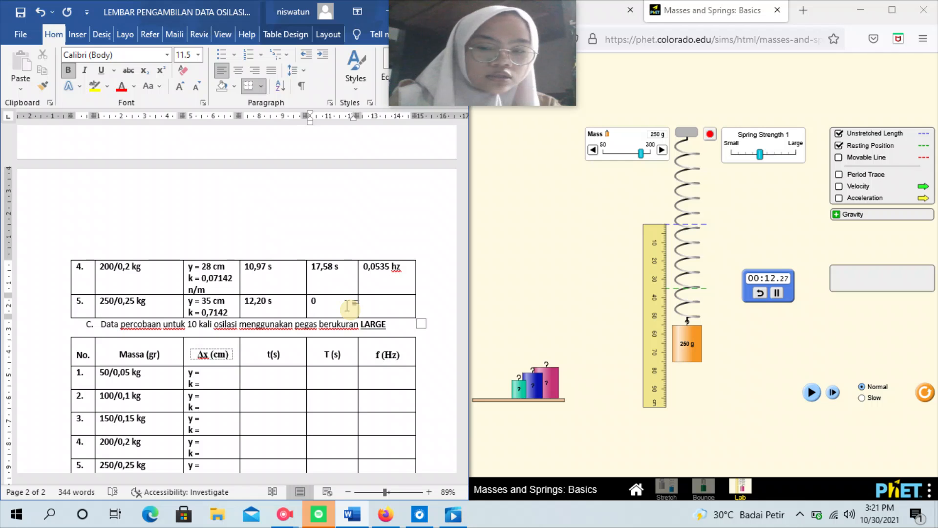
{"action": "type", "text": ","}
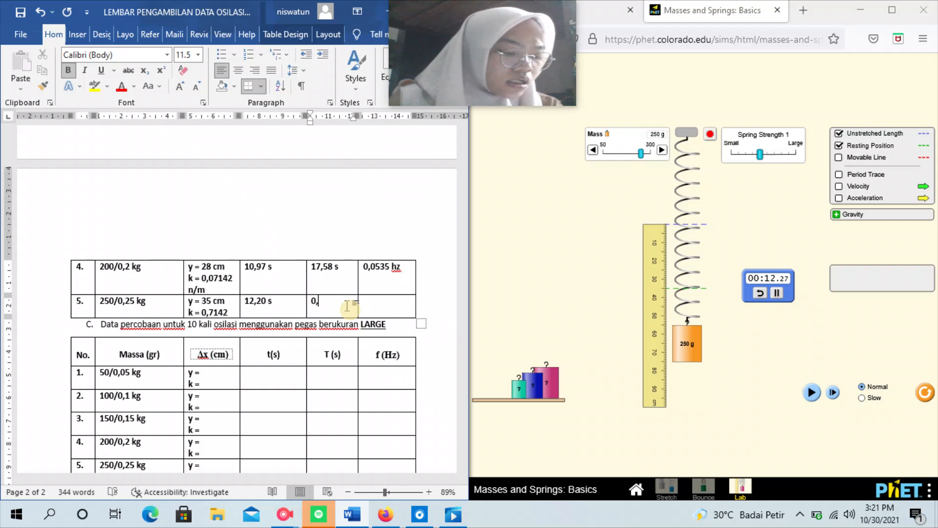
{"action": "type", "text": "523"}
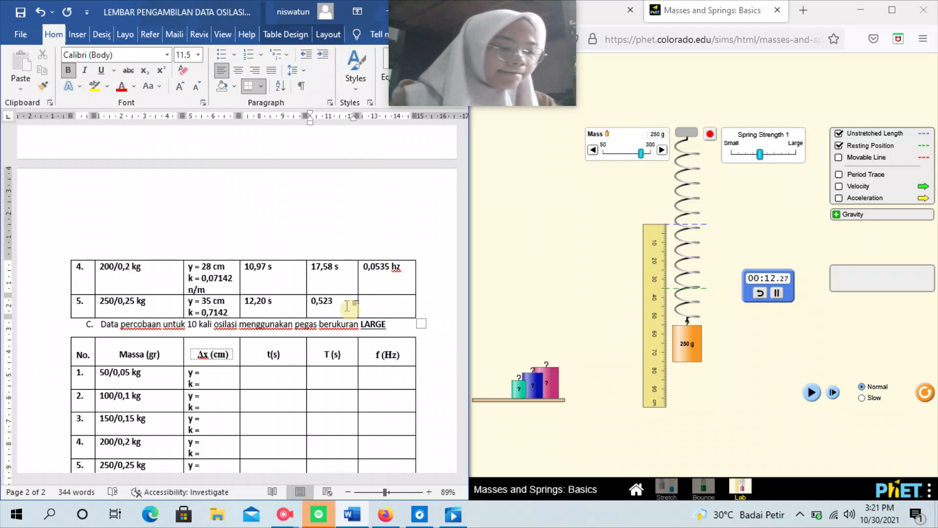
{"action": "type", "text": " s"}
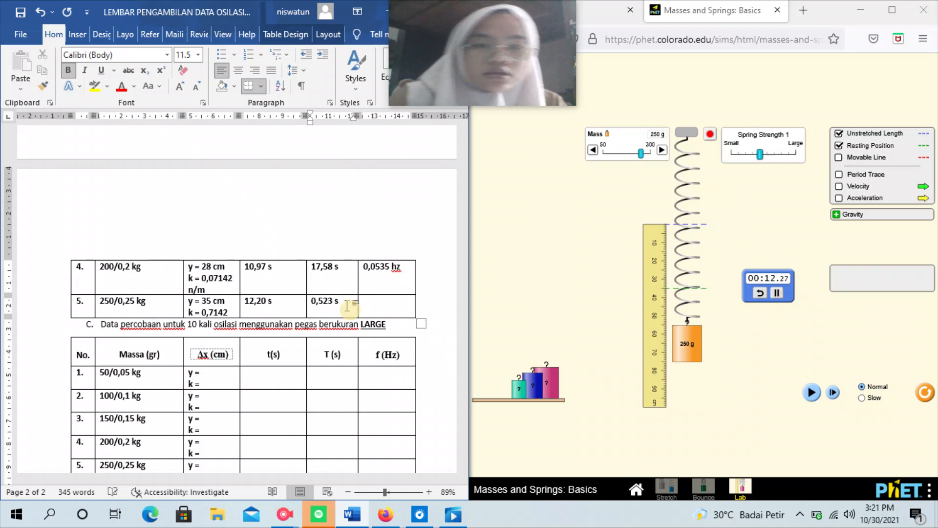
Step: Enter a frequency f of 0,042 hz in the 250 g row of the MEDIUM table
{"action": "left_click", "coordinate": [401, 309]}
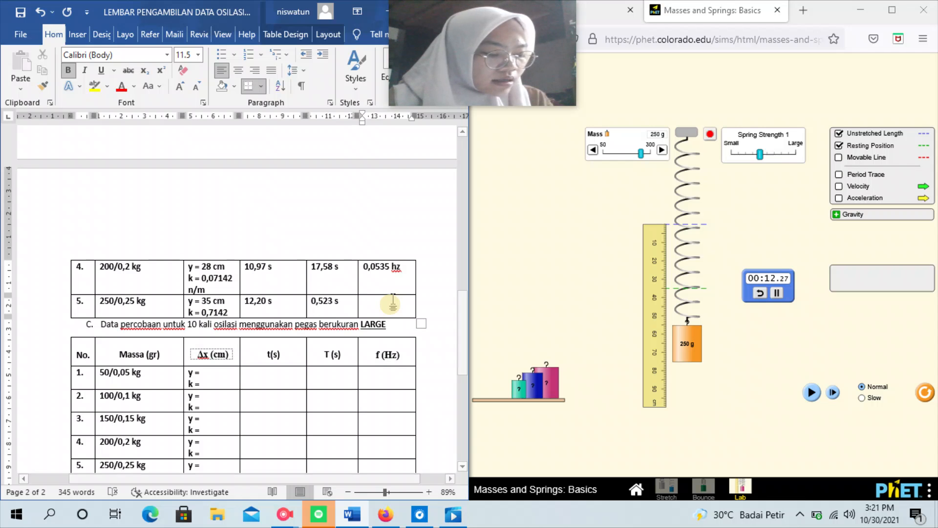
{"action": "left_click", "coordinate": [393, 303]}
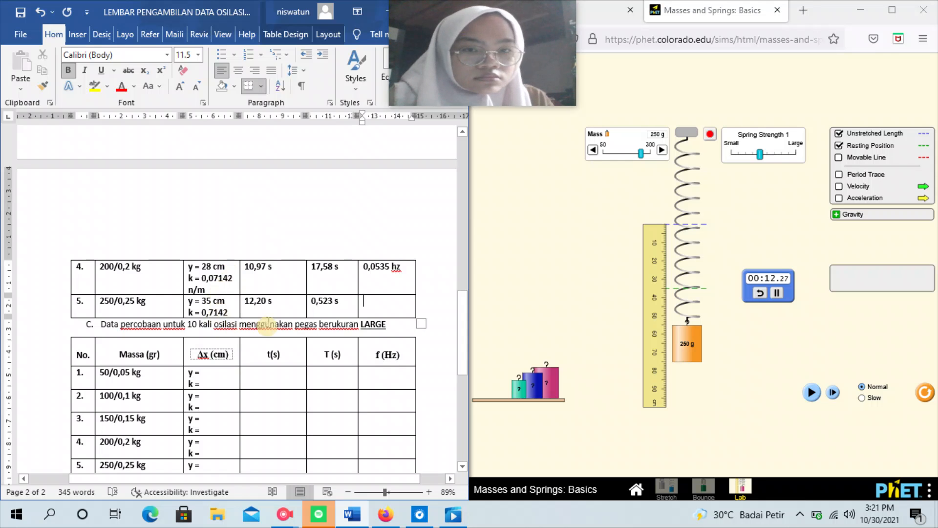
{"action": "type", "text": "0,"}
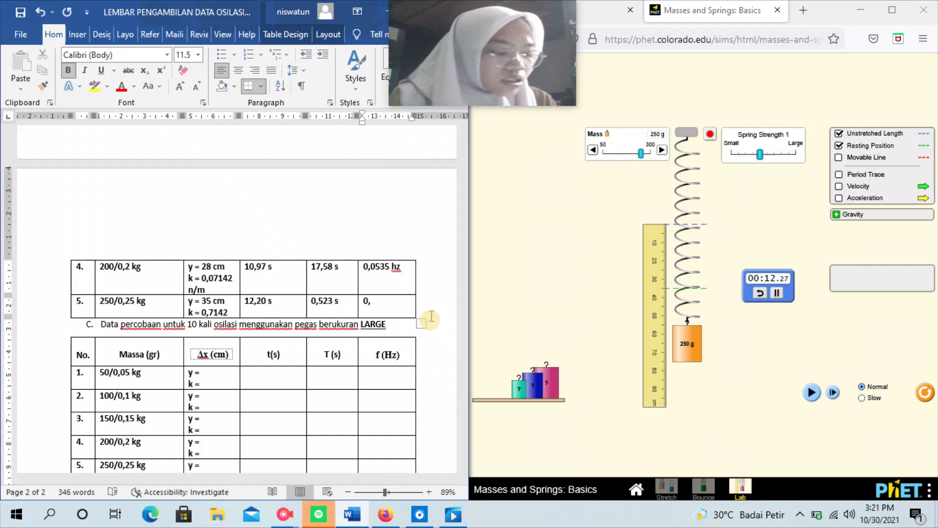
{"action": "type", "text": "042"}
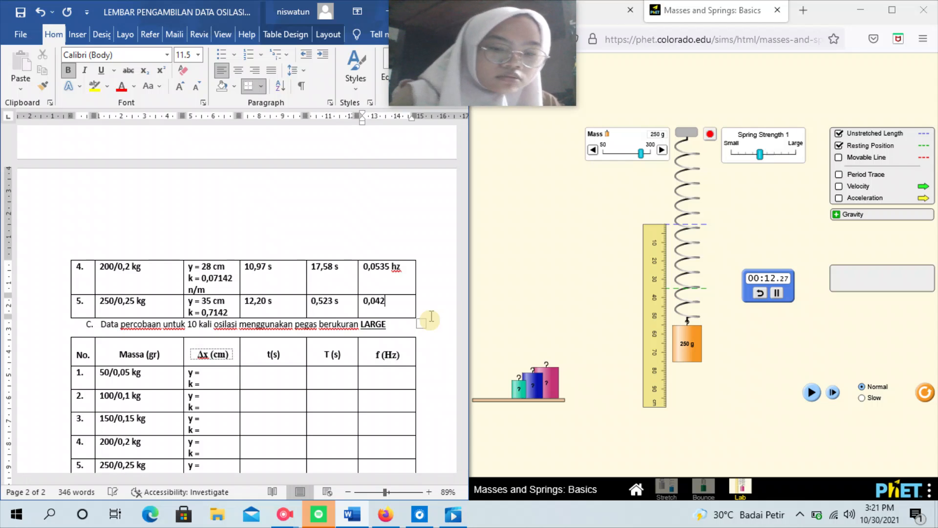
{"action": "type", "text": " hz"}
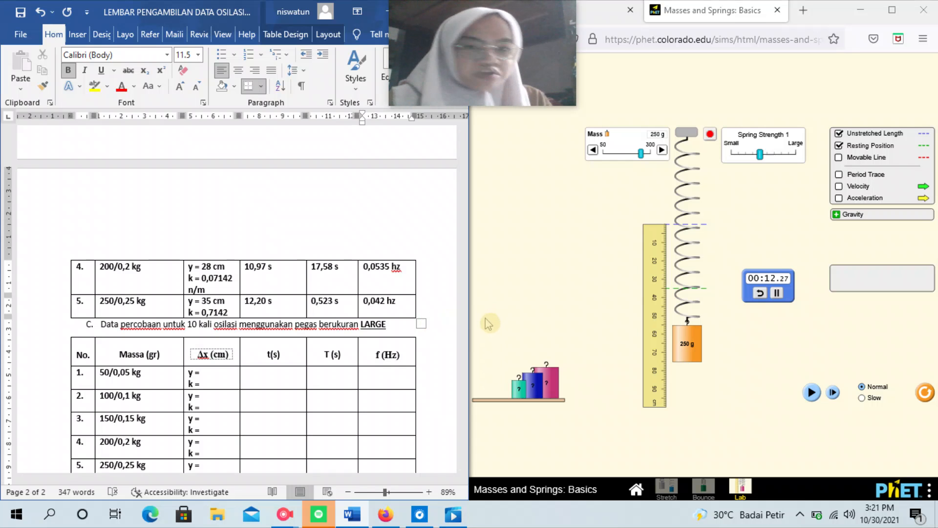
Step: Set the spring strength to Large and the hanging mass to 50 g for the LARGE table
{"action": "scroll", "coordinate": [313, 366], "scroll_direction": "down", "scroll_amount": 1}
{"action": "scroll", "coordinate": [312, 367], "scroll_direction": "down", "scroll_amount": 2}
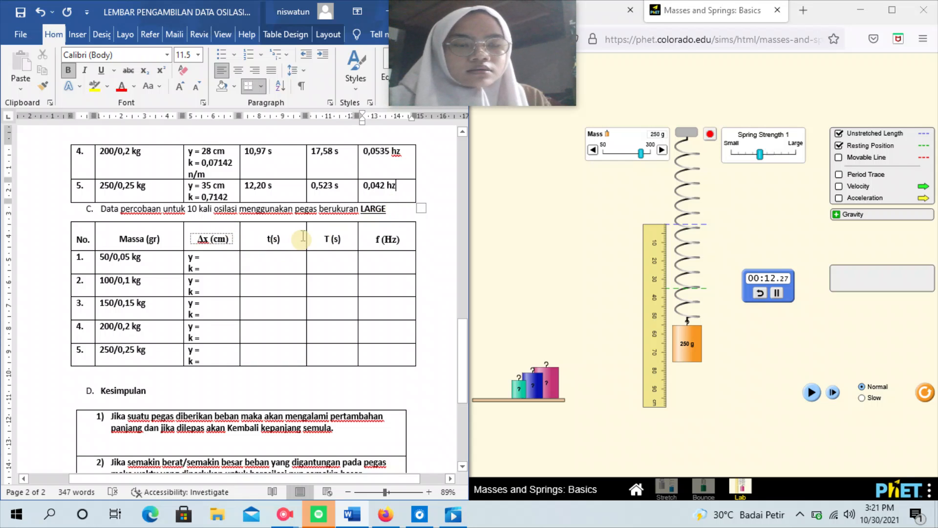
{"action": "scroll", "coordinate": [337, 342], "scroll_direction": "up", "scroll_amount": 2}
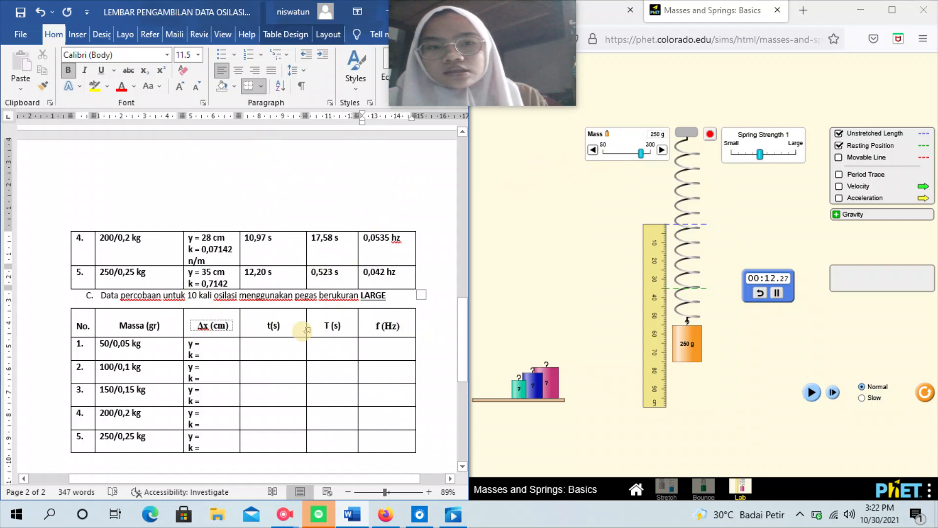
{"action": "left_click", "coordinate": [760, 157]}
{"action": "left_click_drag", "start_coordinate": [760, 160], "coordinate": [795, 155]}
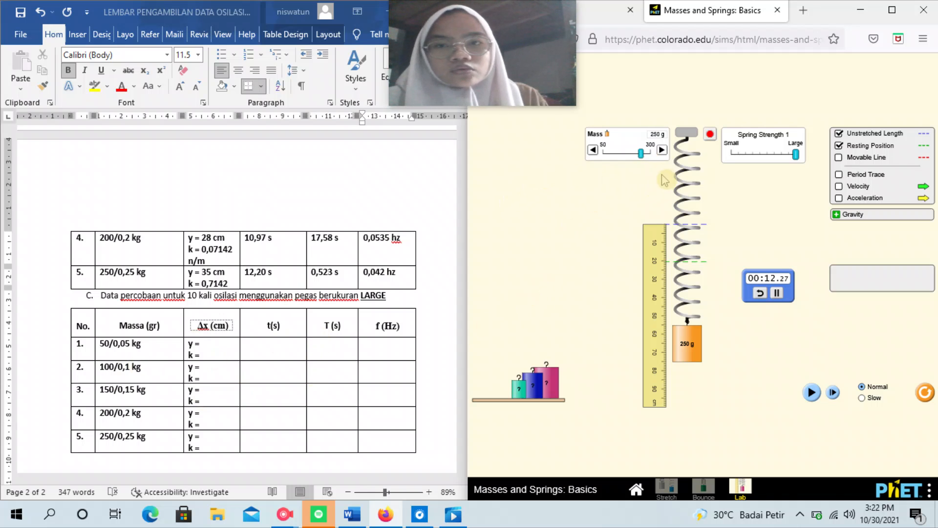
{"action": "left_click_drag", "start_coordinate": [640, 154], "coordinate": [593, 171]}
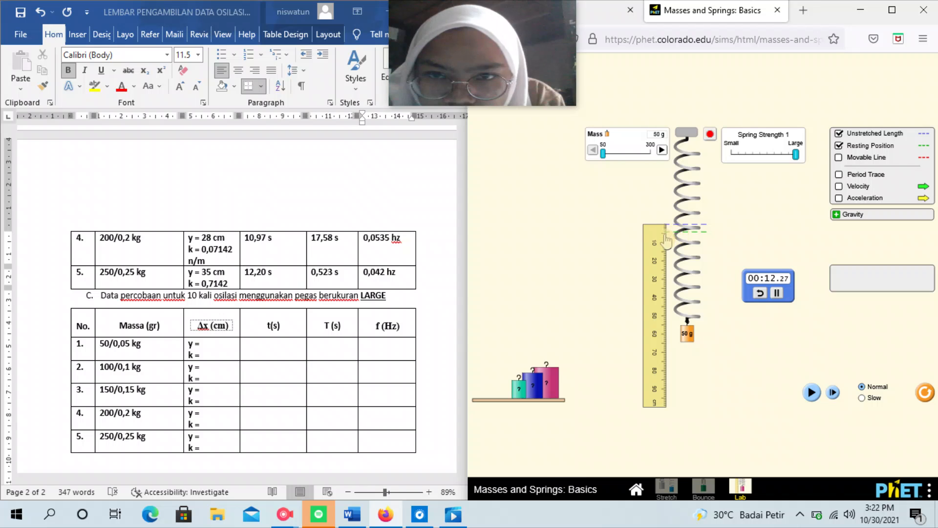
Step: Enter y = 4 cm and k = 0,125 n/m in the 50 g row of the LARGE table
{"action": "left_click", "coordinate": [222, 345]}
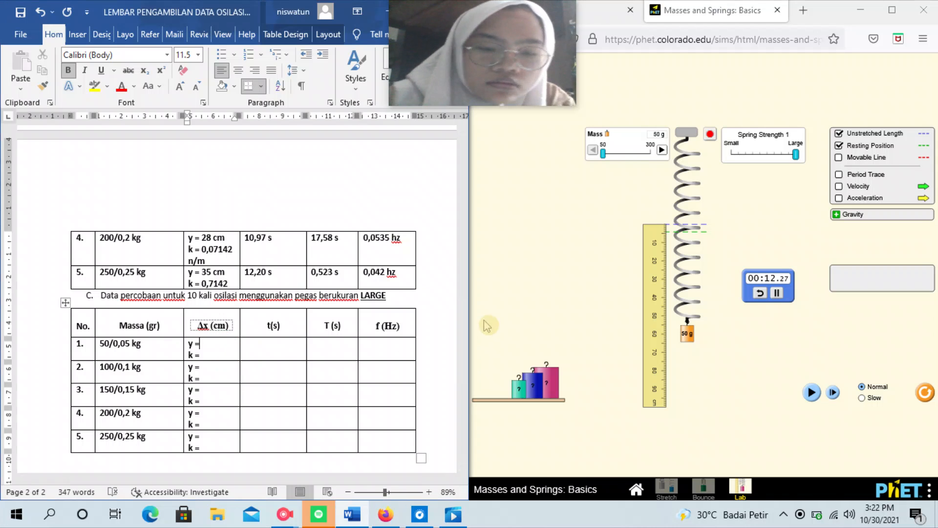
{"action": "type", "text": "4 cm"}
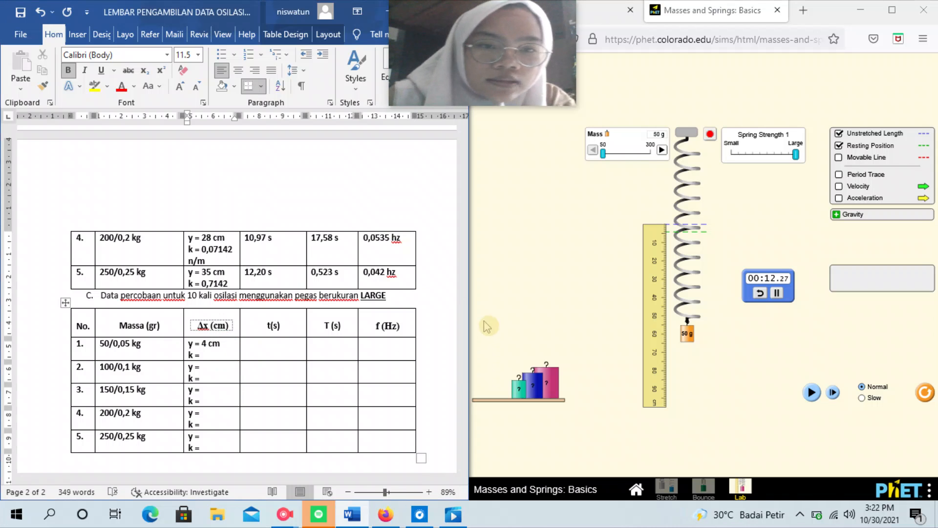
{"action": "left_click", "coordinate": [210, 358]}
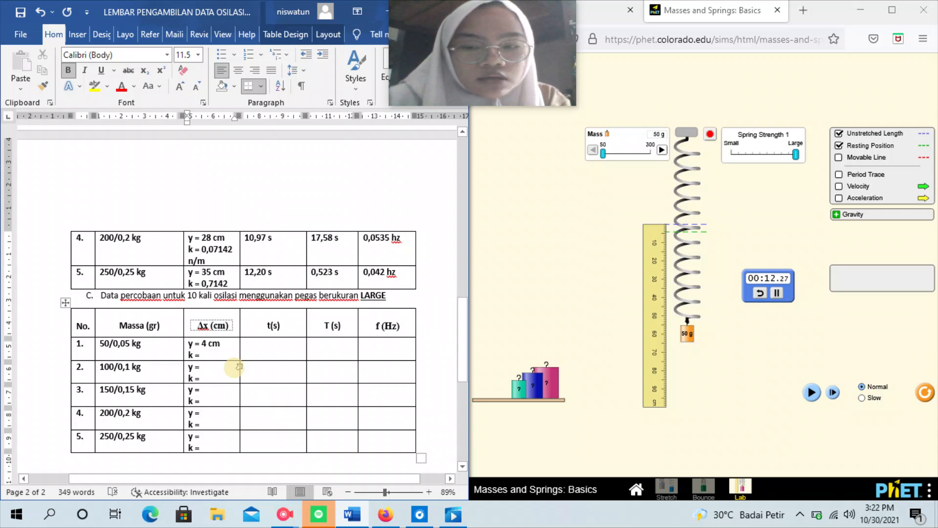
{"action": "type", "text": "0,12"}
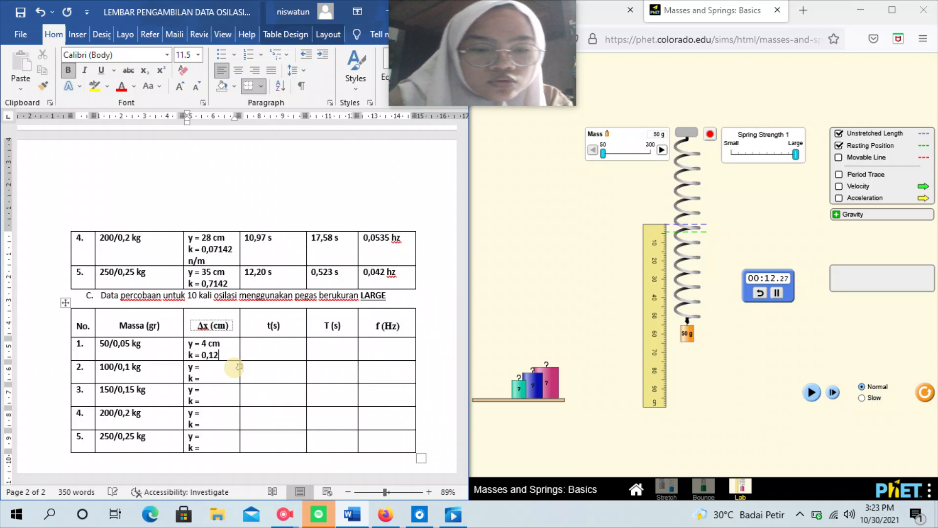
{"action": "type", "text": "5 n/m"}
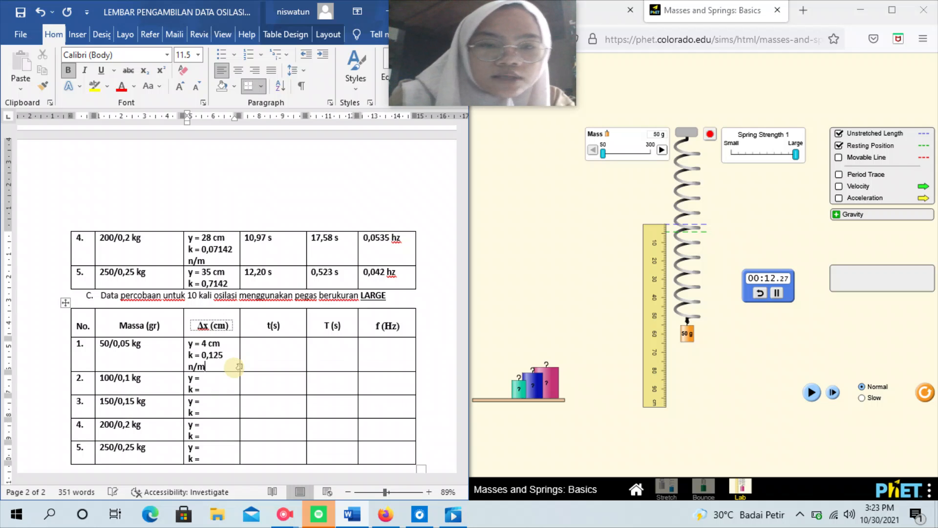
Step: Go to the t cell of the 50 g row in the LARGE table, then reset the stopwatch to zero and start it
{"action": "left_click", "coordinate": [281, 355]}
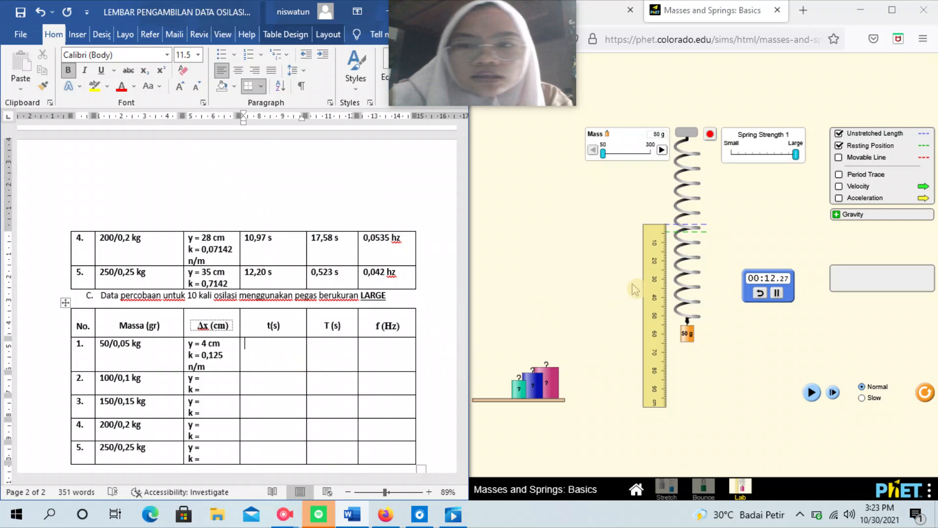
{"action": "left_click", "coordinate": [780, 288]}
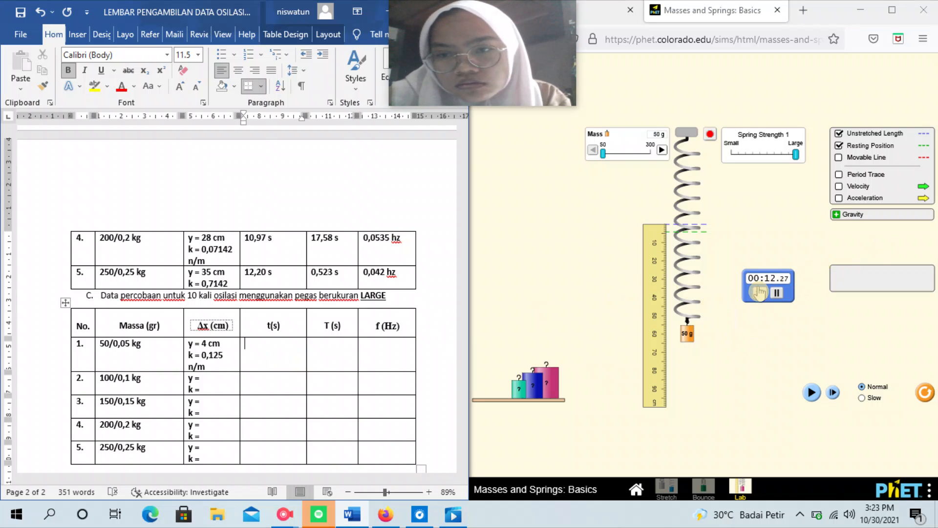
{"action": "left_click", "coordinate": [759, 293]}
{"action": "left_click", "coordinate": [776, 292]}
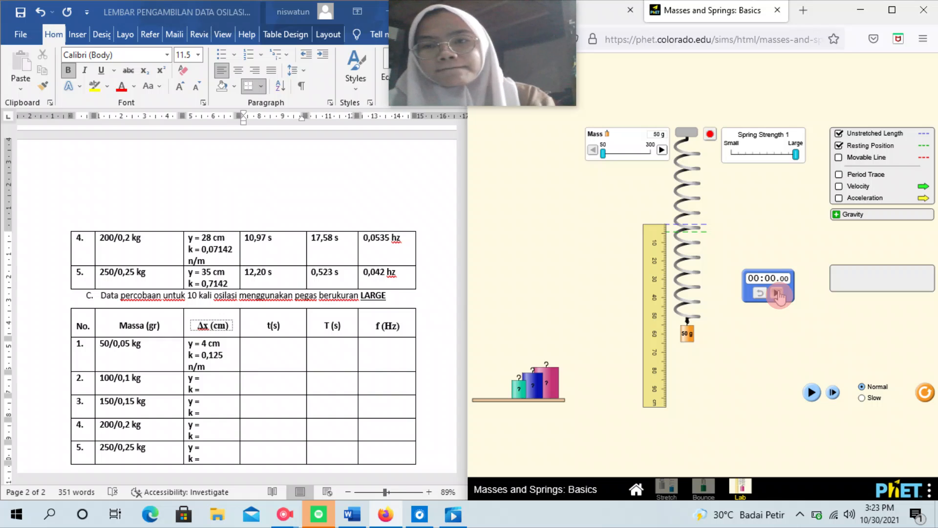
Step: Raise the 50 g mass to the unstretched length line, run the simulation to time its oscillations, and pause it
{"action": "left_click_drag", "start_coordinate": [693, 326], "coordinate": [694, 238]}
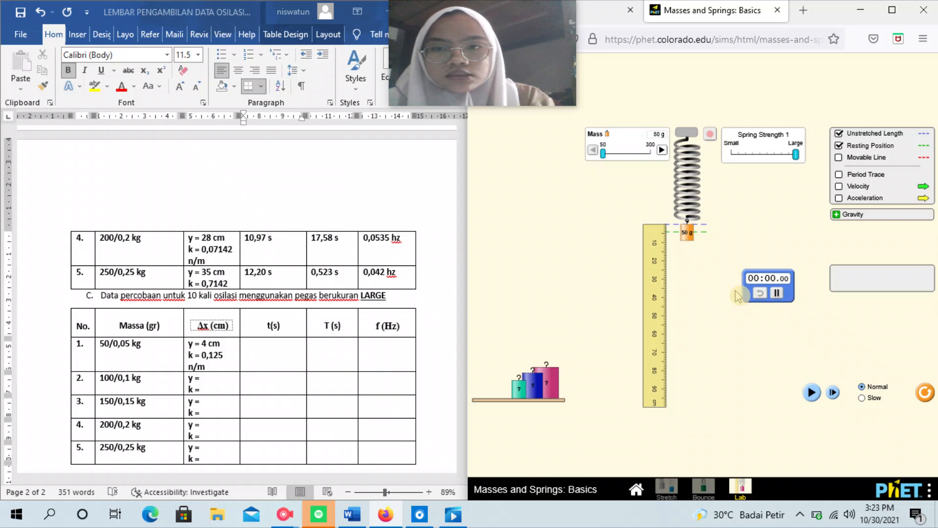
{"action": "left_click", "coordinate": [812, 392]}
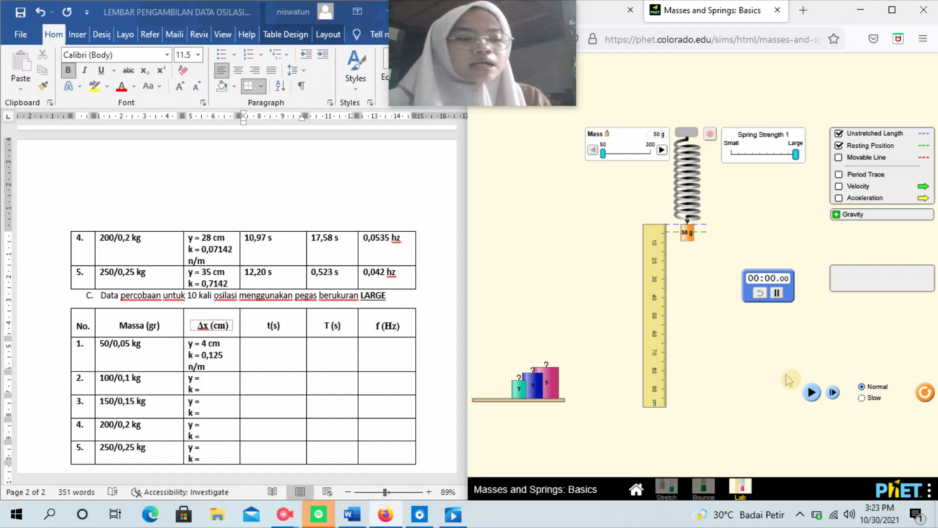
{"action": "left_click", "coordinate": [811, 393]}
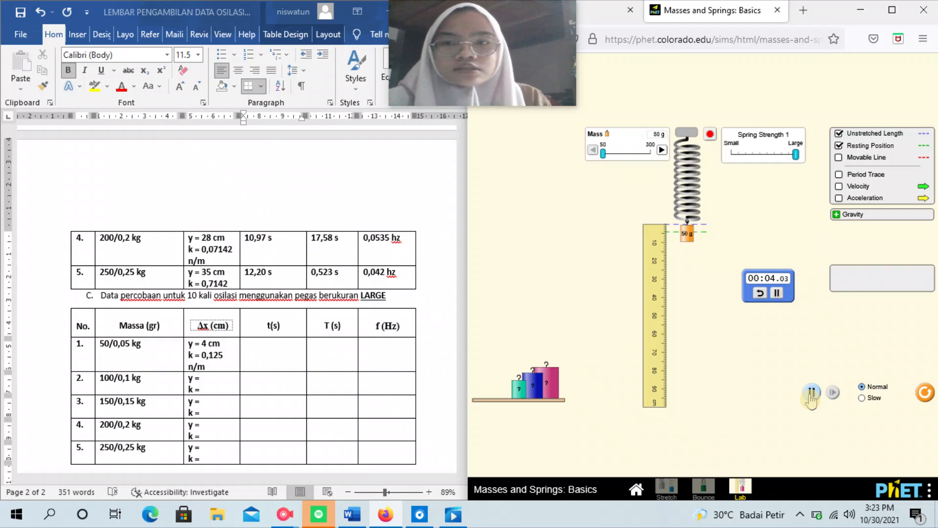
{"action": "left_click", "coordinate": [811, 392]}
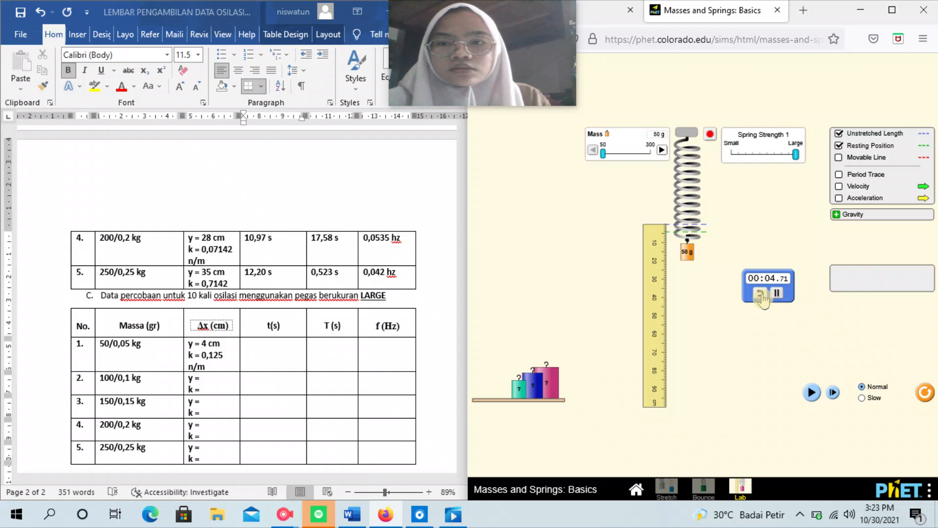
Step: Enter t = 4,30 s and T = 3,9718 s in the 50 g row of the LARGE table
{"action": "left_click", "coordinate": [262, 348]}
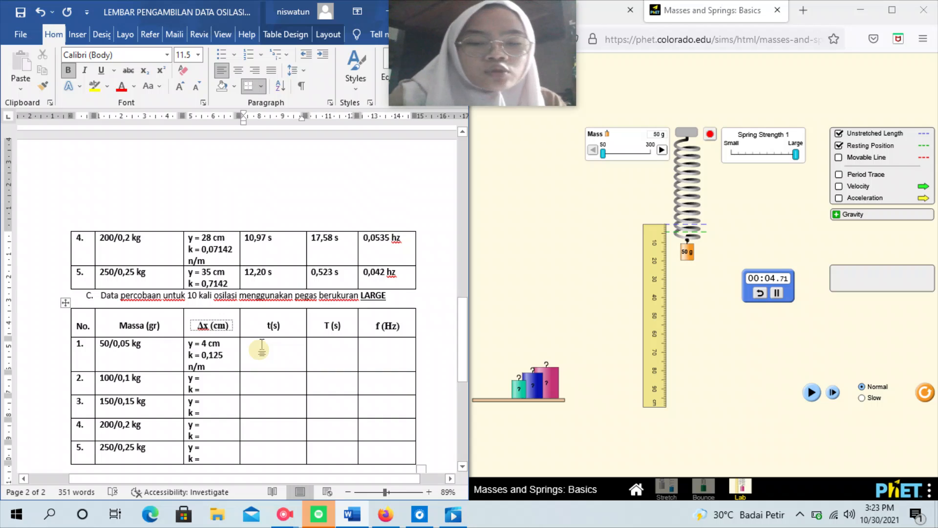
{"action": "type", "text": "4,"}
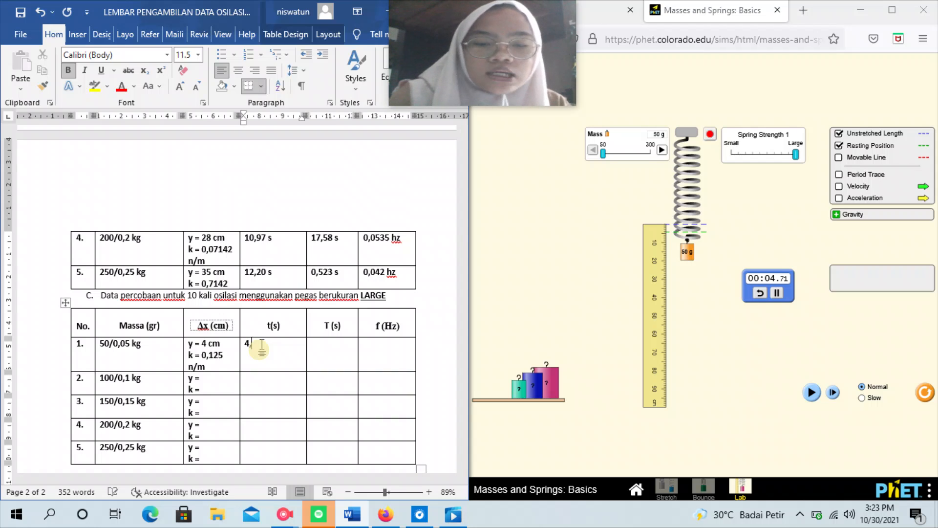
{"action": "type", "text": "30 s"}
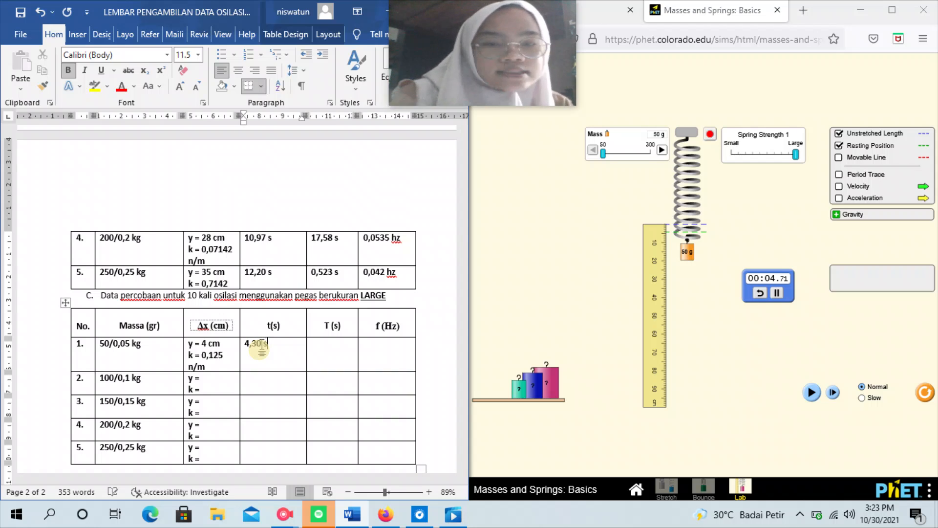
{"action": "left_click", "coordinate": [317, 352]}
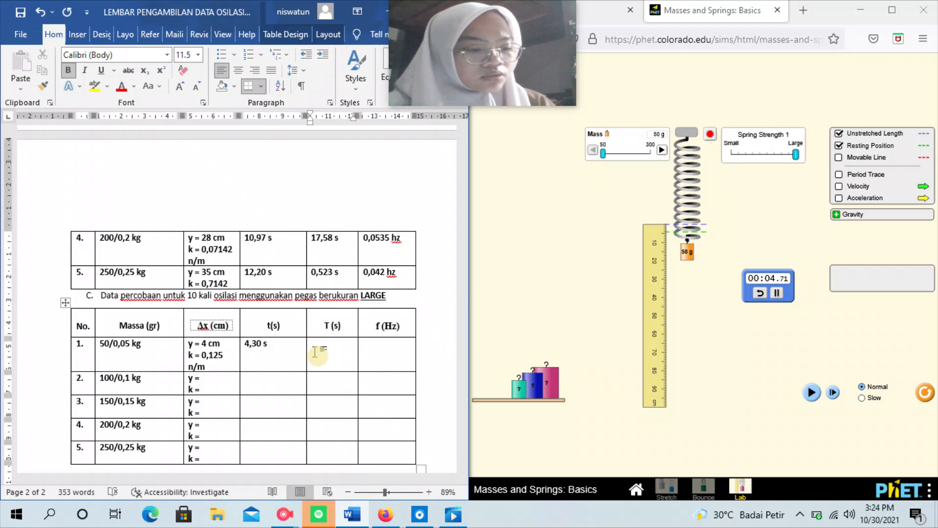
{"action": "type", "text": "3,"}
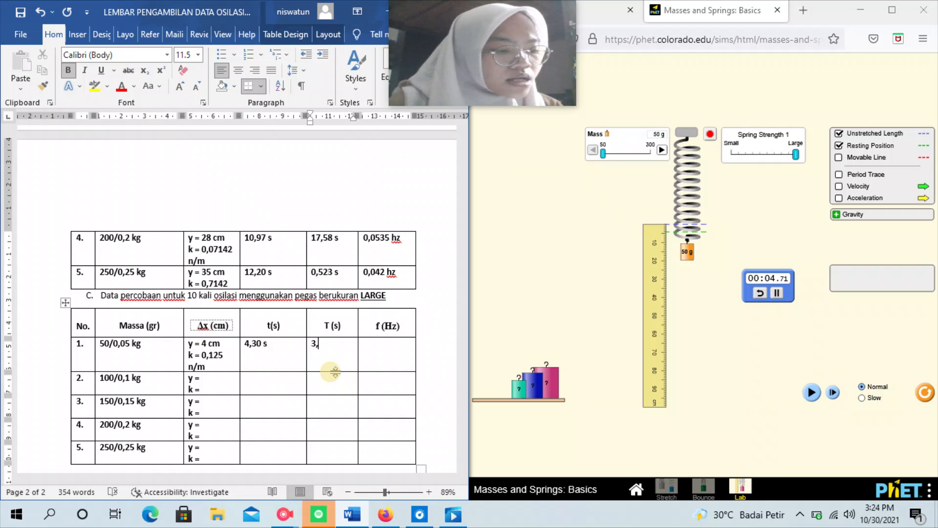
{"action": "type", "text": "97"}
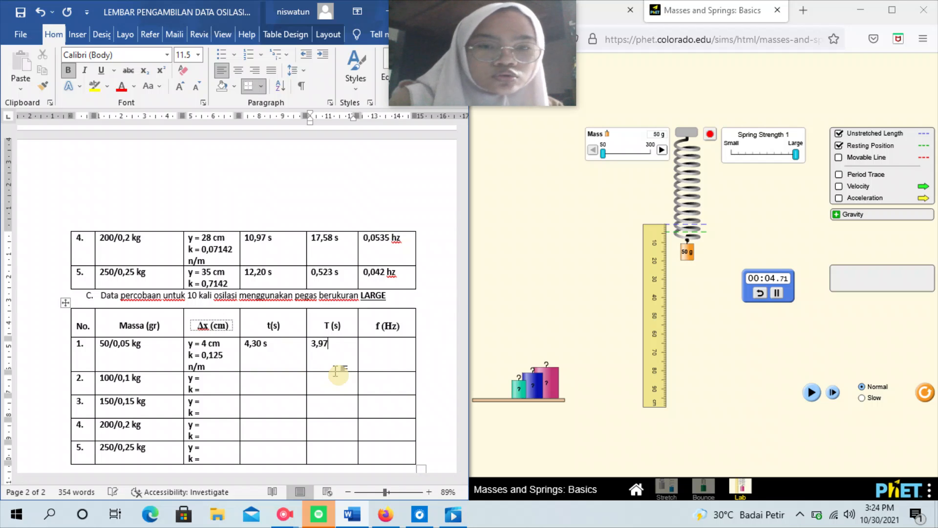
{"action": "type", "text": "18 "}
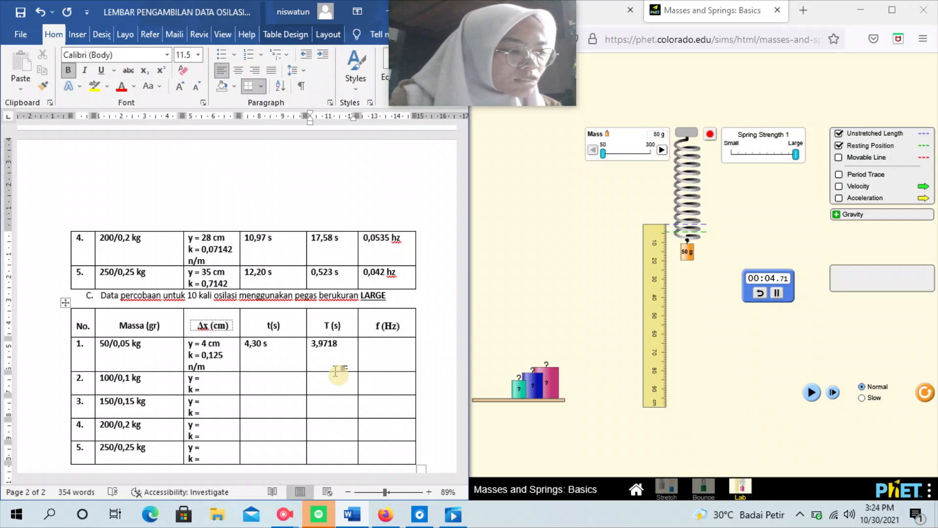
{"action": "type", "text": "s"}
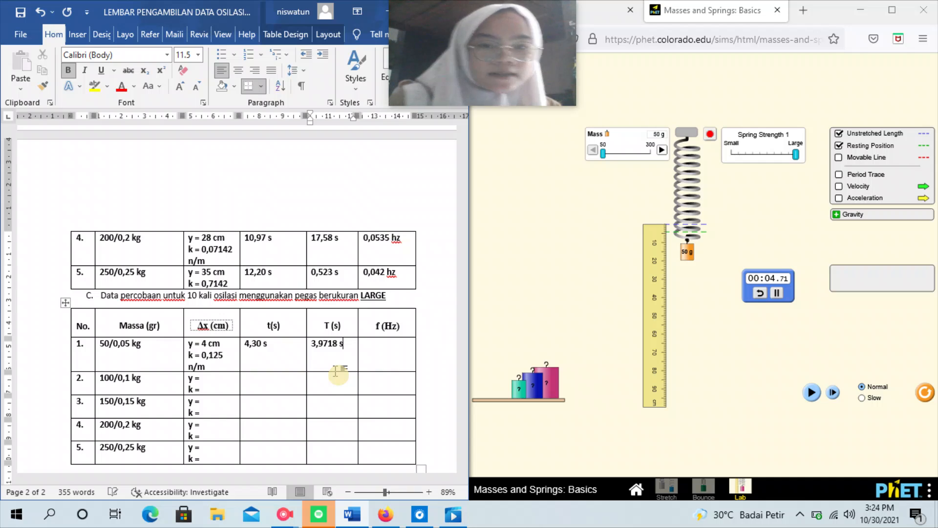
Step: Enter a frequency f of 9,9295 hz in the 50 g row of the LARGE table
{"action": "left_click", "coordinate": [406, 358]}
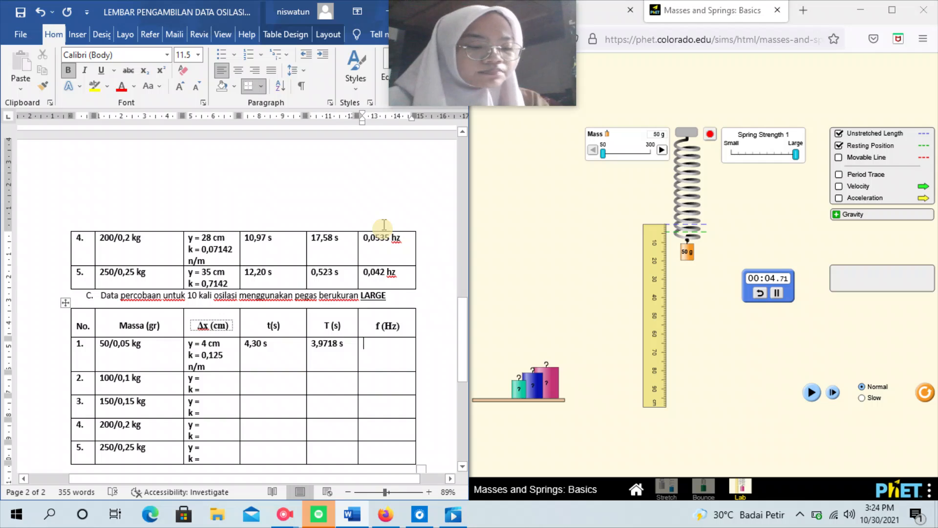
{"action": "left_click", "coordinate": [376, 348]}
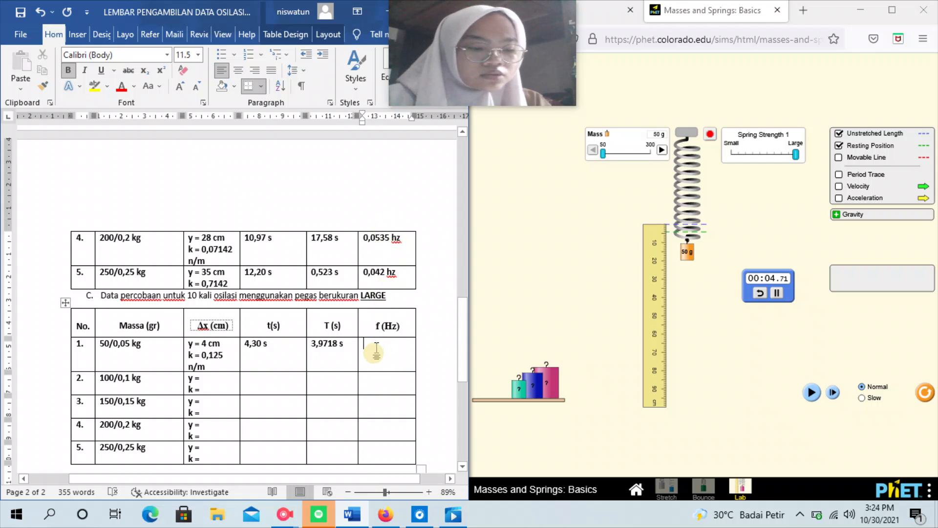
{"action": "type", "text": "9"}
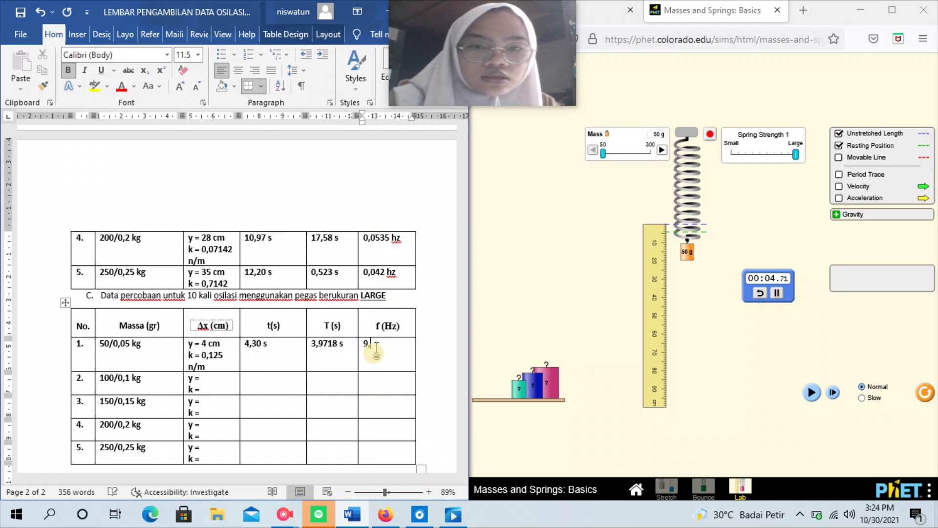
{"action": "type", "text": ",9"}
{"action": "type", "text": "3"}
{"action": "type", "text": "95"}
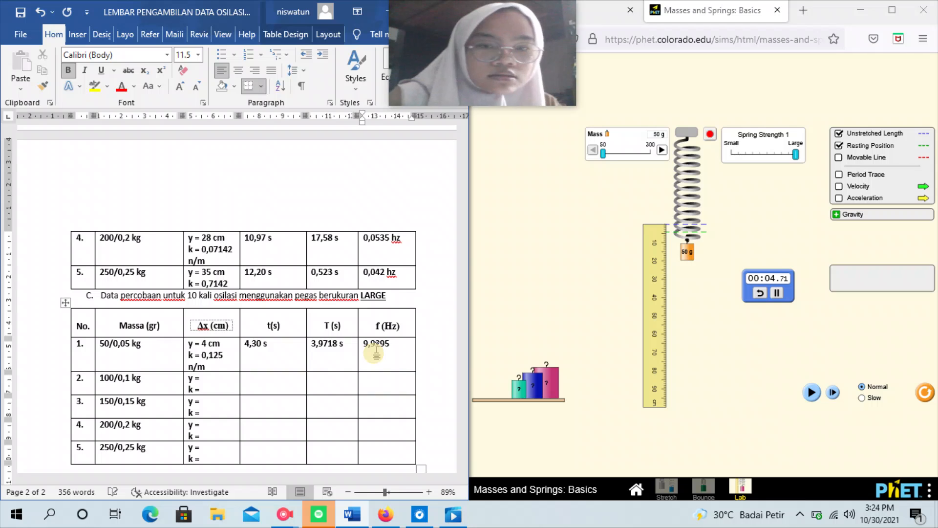
{"action": "type", "text": " hz"}
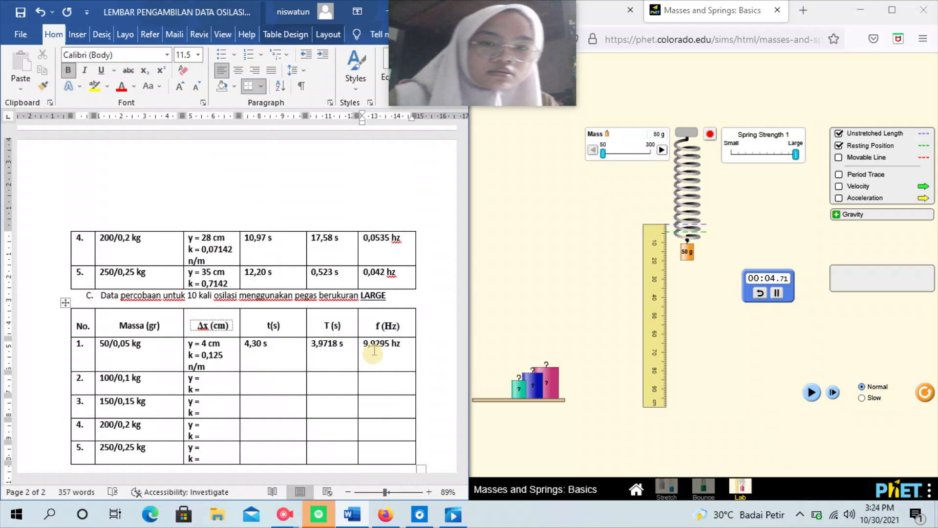
Step: Set the hanging mass to 100 g and reset the stopwatch to zero
{"action": "left_click", "coordinate": [220, 380]}
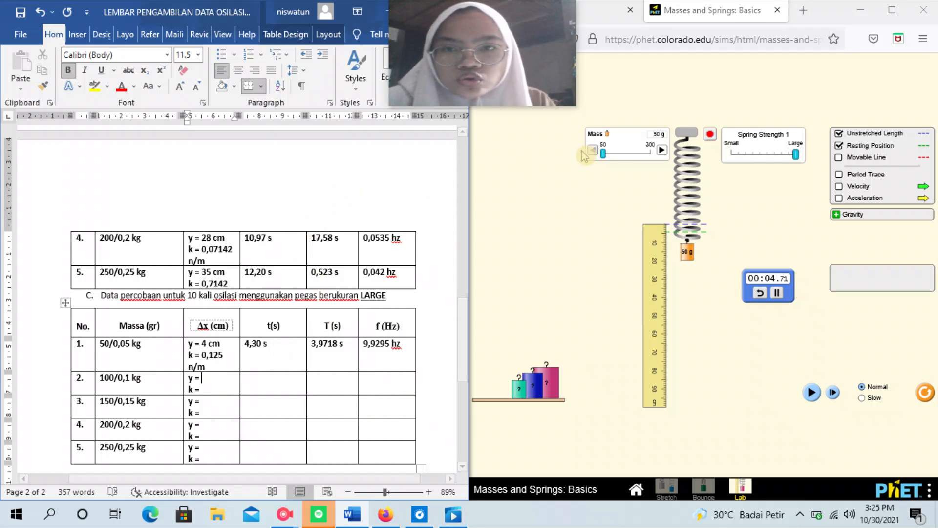
{"action": "left_click_drag", "start_coordinate": [603, 153], "coordinate": [615, 157]}
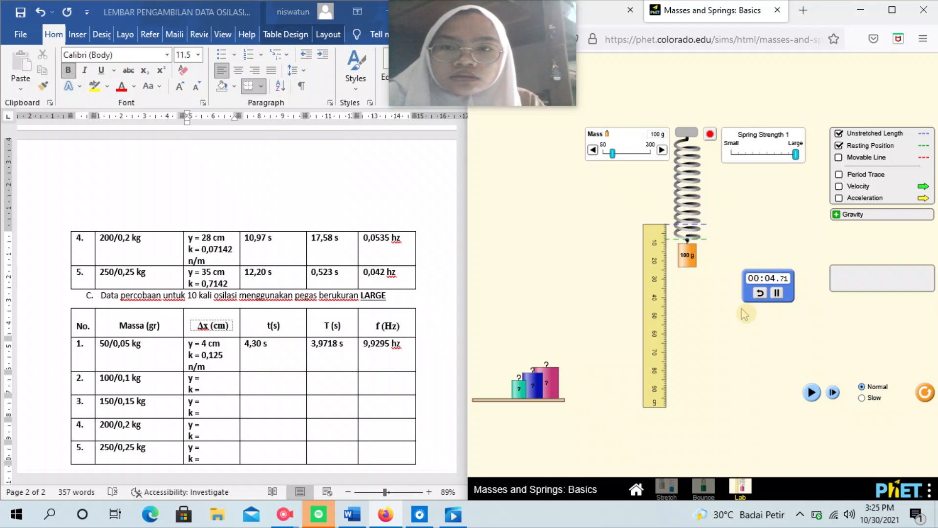
{"action": "left_click", "coordinate": [763, 295]}
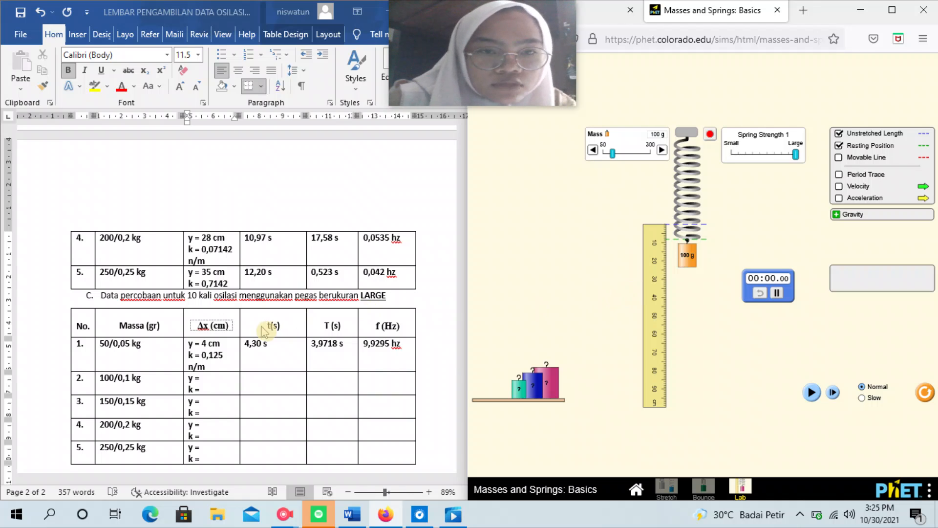
Step: Enter y = 8 cm and k = 0,125 n/m in the 100 g row of the LARGE table
{"action": "left_click", "coordinate": [222, 376]}
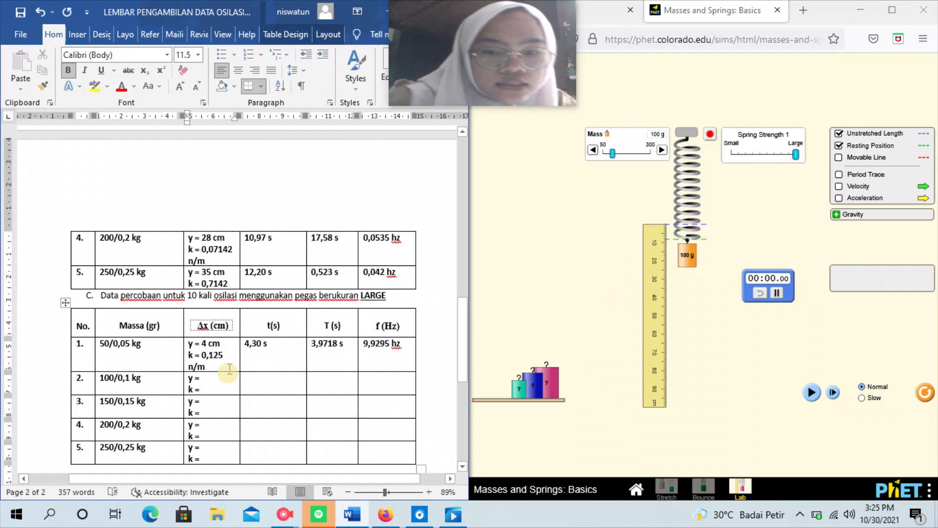
{"action": "type", "text": "8 cm"}
{"action": "left_click", "coordinate": [219, 392]}
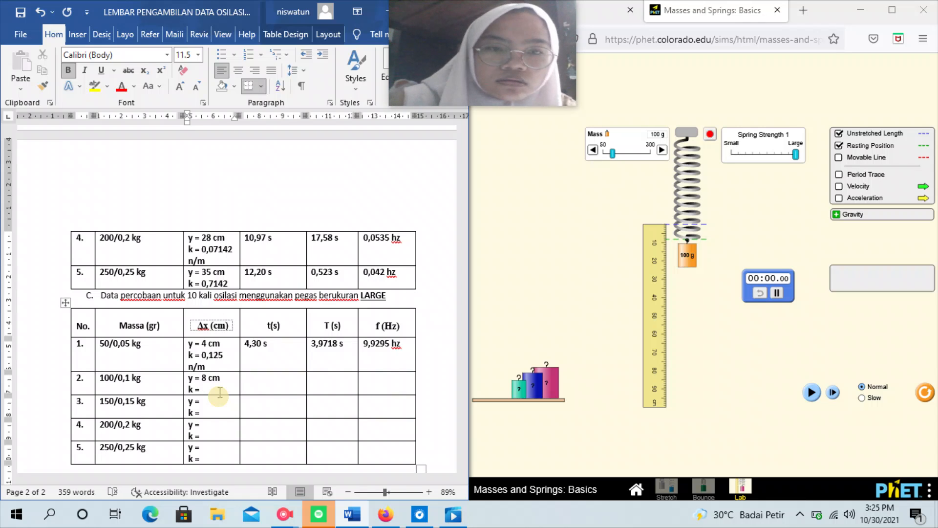
{"action": "type", "text": "0,125 n"}
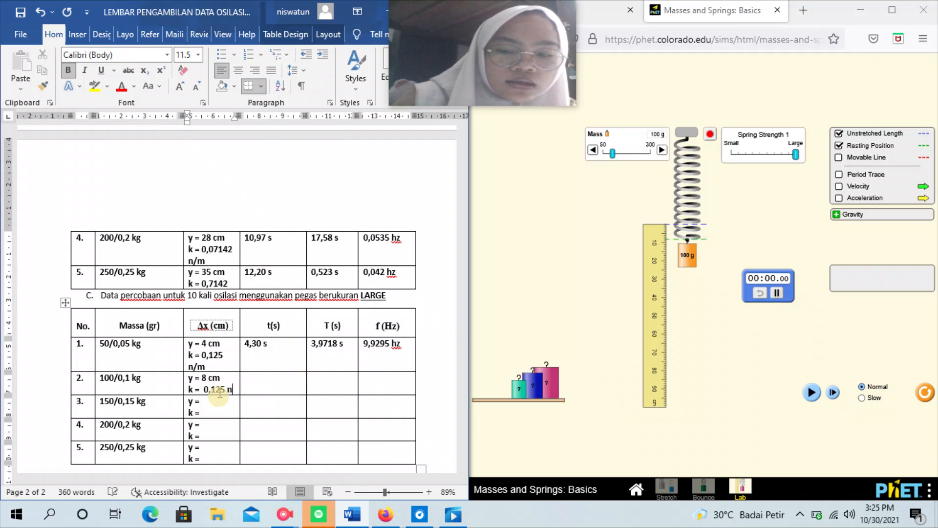
{"action": "key", "text": "Return"}
{"action": "type", "text": "n/m"}
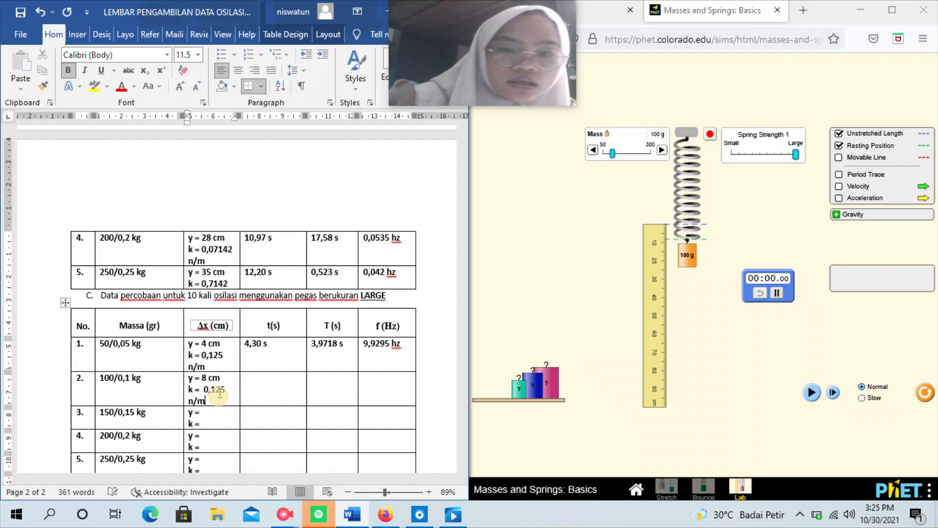
{"action": "left_click", "coordinate": [258, 395]}
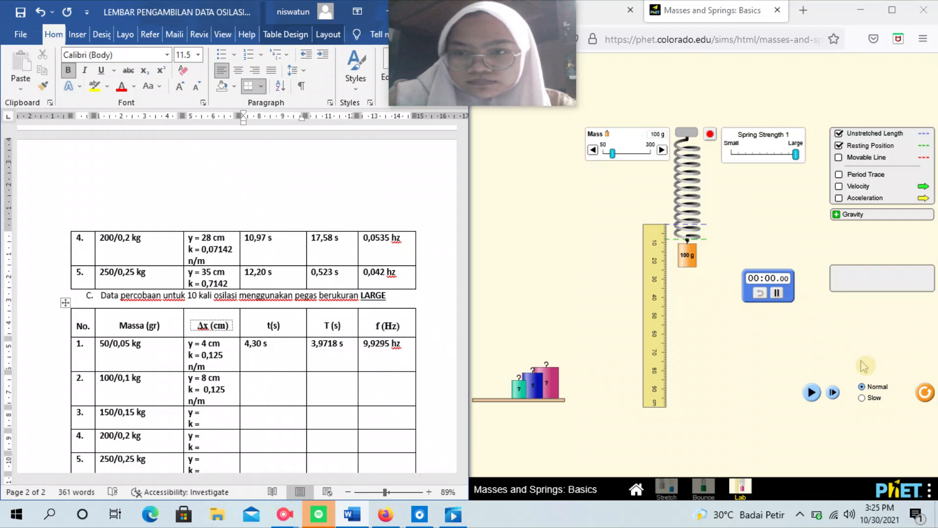
{"action": "left_click", "coordinate": [812, 392]}
{"action": "left_click", "coordinate": [785, 336]}
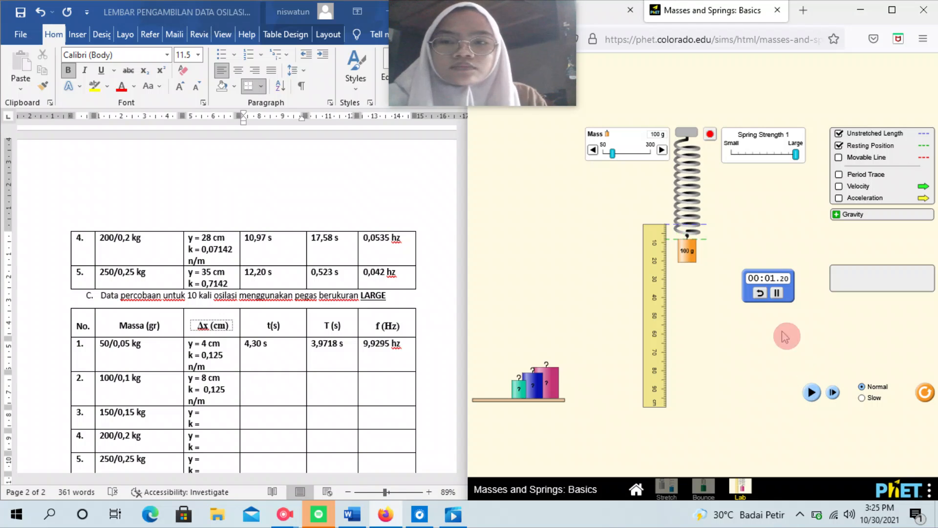
{"action": "left_click", "coordinate": [776, 293]}
{"action": "left_click", "coordinate": [759, 293]}
Step: Start the stopwatch, raise the 100 g mass slightly, and run the simulation to time its oscillations, pausing at the end
{"action": "left_click", "coordinate": [774, 294]}
{"action": "left_click", "coordinate": [690, 258]}
{"action": "left_click_drag", "start_coordinate": [688, 243], "coordinate": [687, 235]}
{"action": "left_click", "coordinate": [813, 392]}
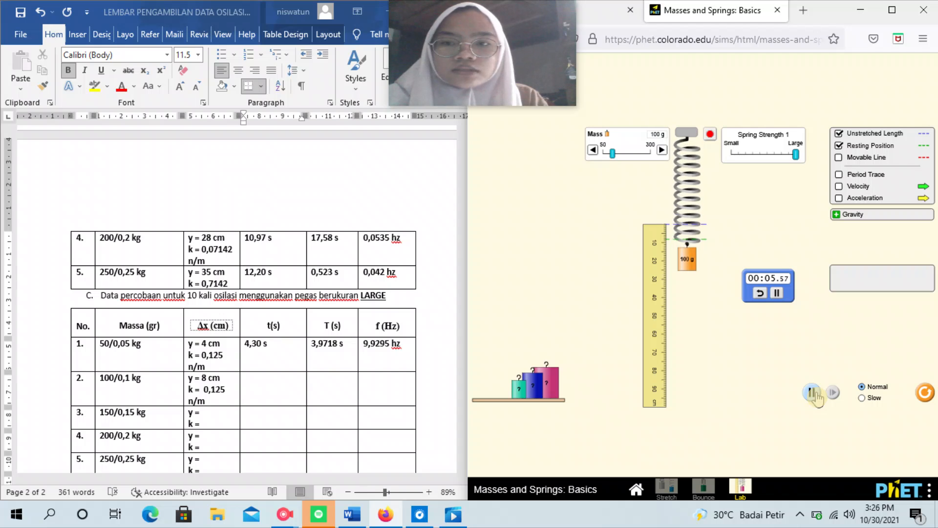
{"action": "left_click", "coordinate": [813, 393]}
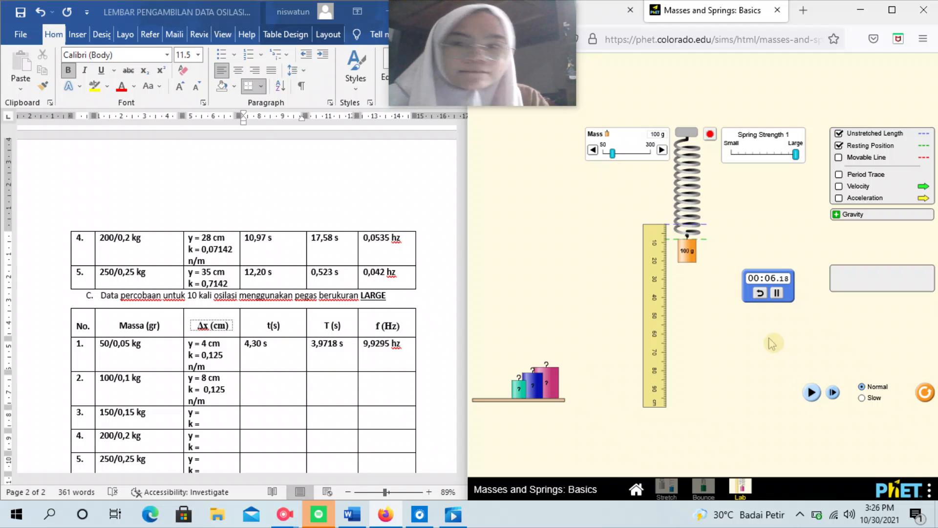
Step: Enter t = 6,18 s and T = 11,321 s in the 100 g row of the LARGE table
{"action": "left_click", "coordinate": [278, 387]}
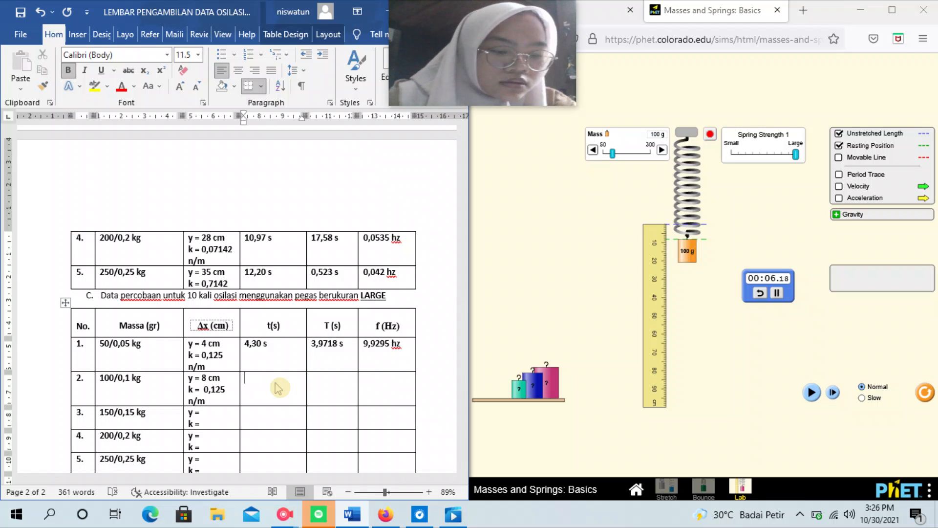
{"action": "type", "text": "6,"}
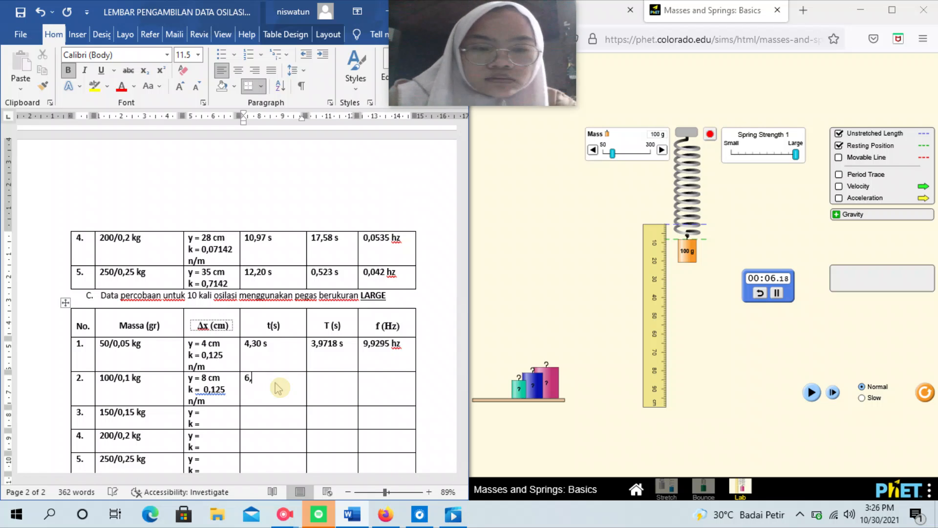
{"action": "type", "text": "18 s"}
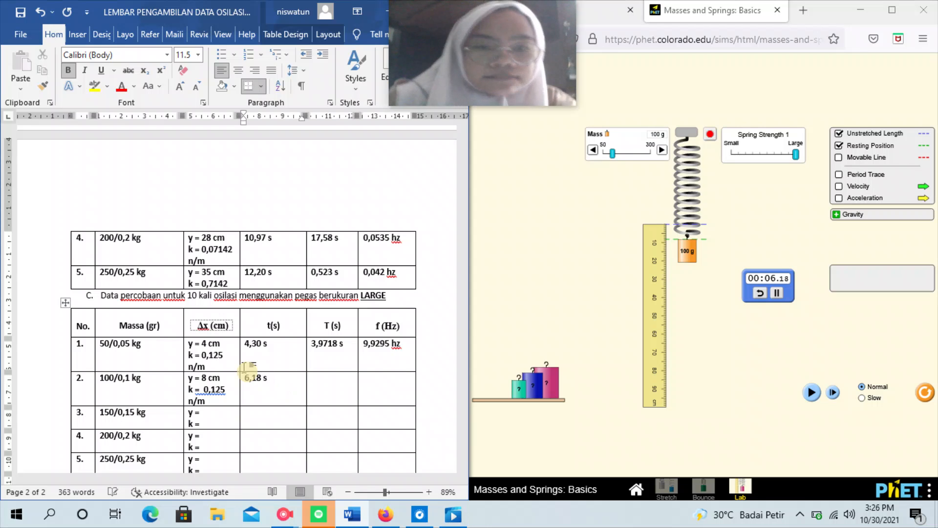
{"action": "left_click", "coordinate": [325, 394]}
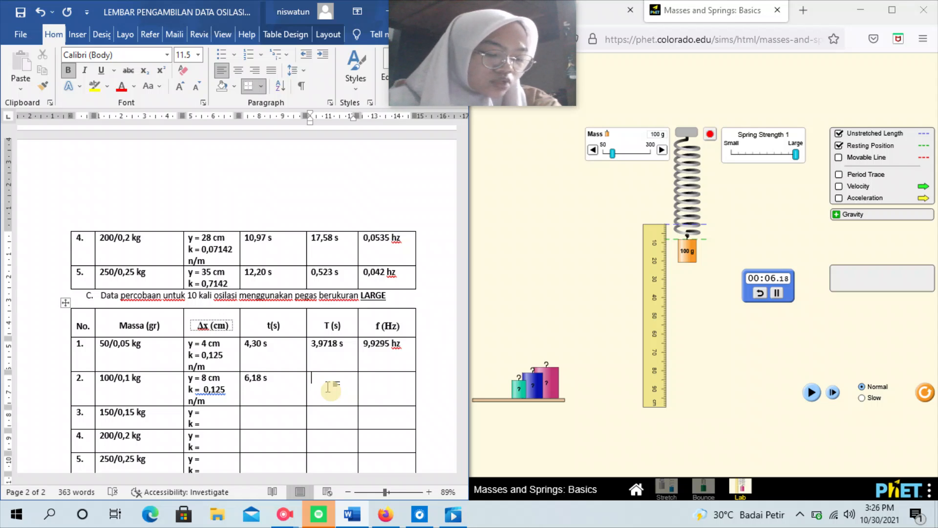
{"action": "type", "text": "1"}
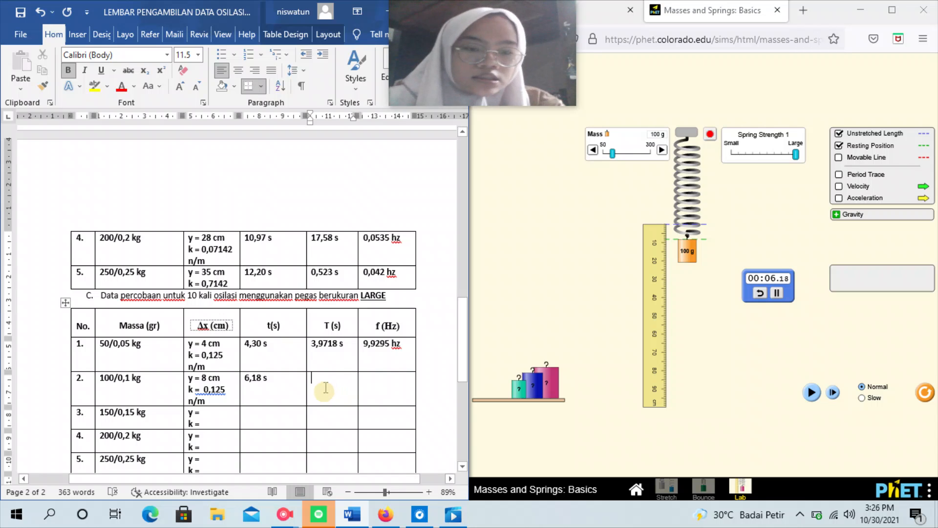
{"action": "type", "text": "1,"}
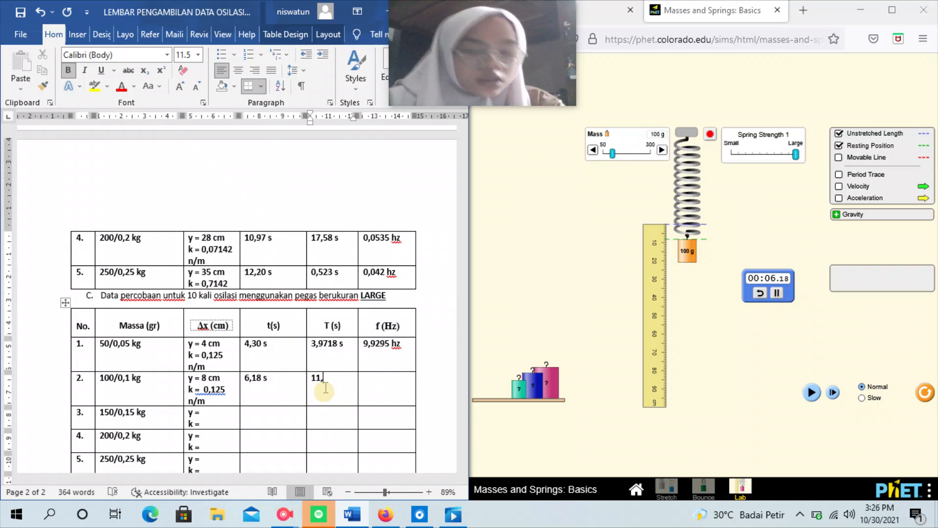
{"action": "type", "text": "321 s"}
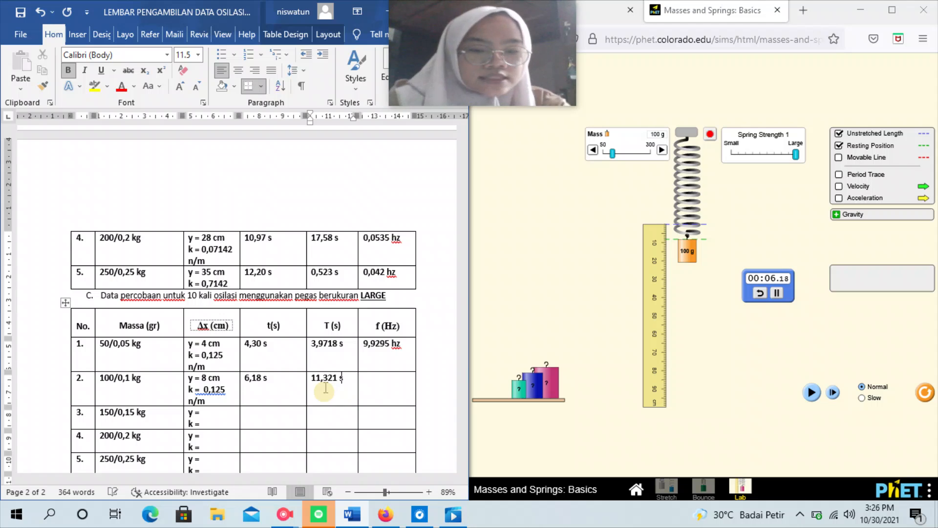
Step: Enter f = 0,04605 hz in the 100 g row of the LARGE table
{"action": "left_click", "coordinate": [386, 395]}
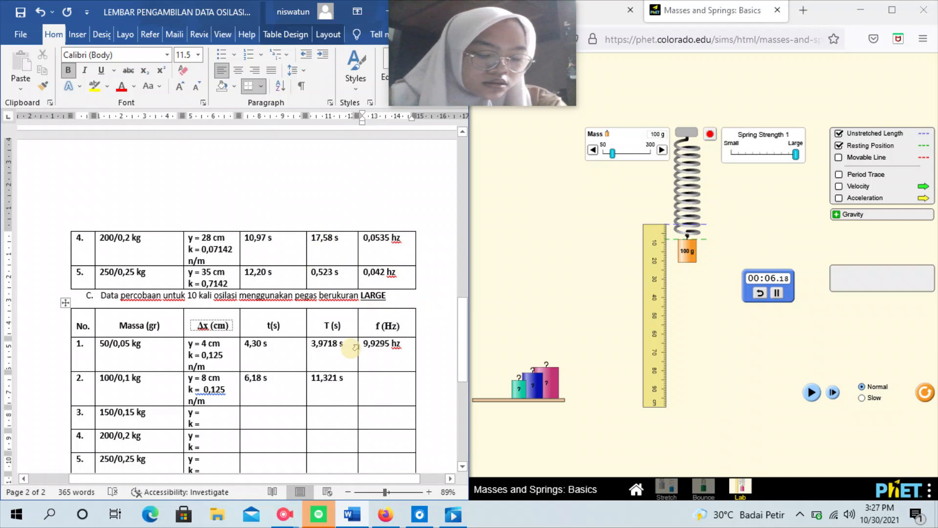
{"action": "type", "text": "0,"}
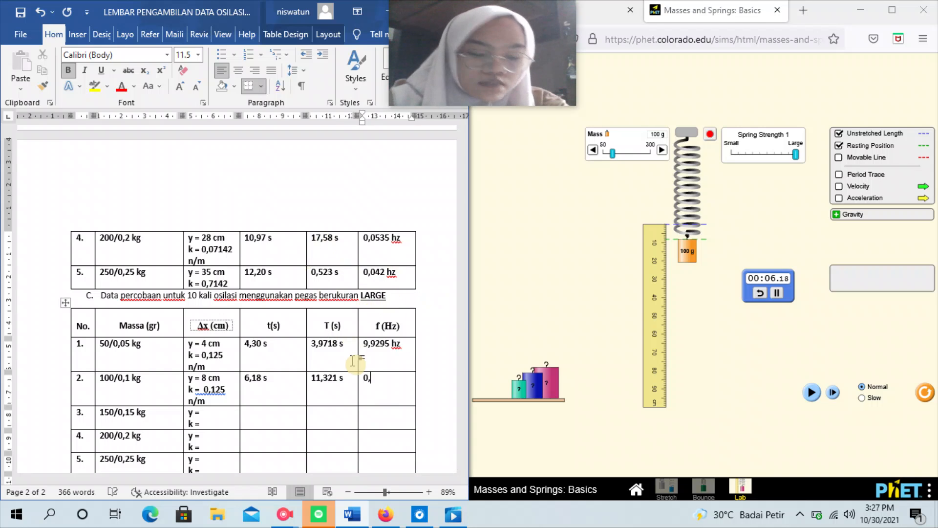
{"action": "type", "text": "0"}
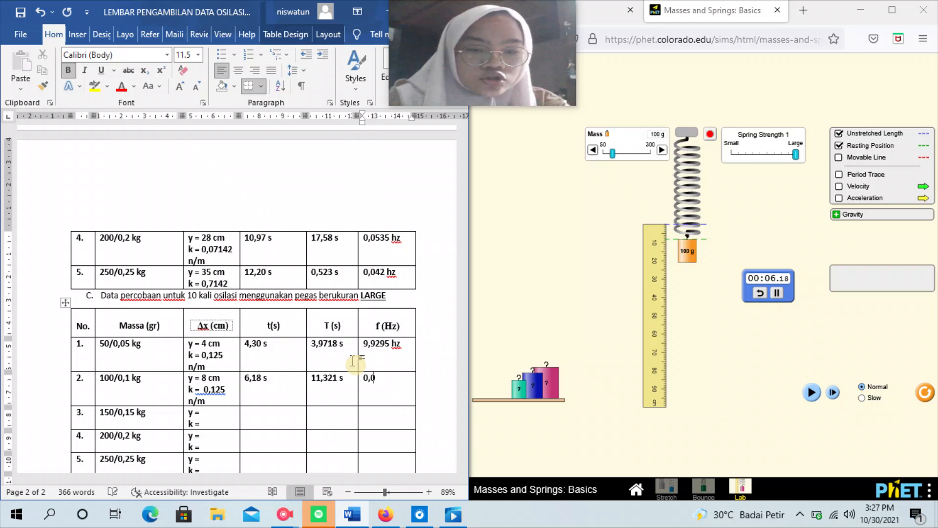
{"action": "type", "text": "4605"}
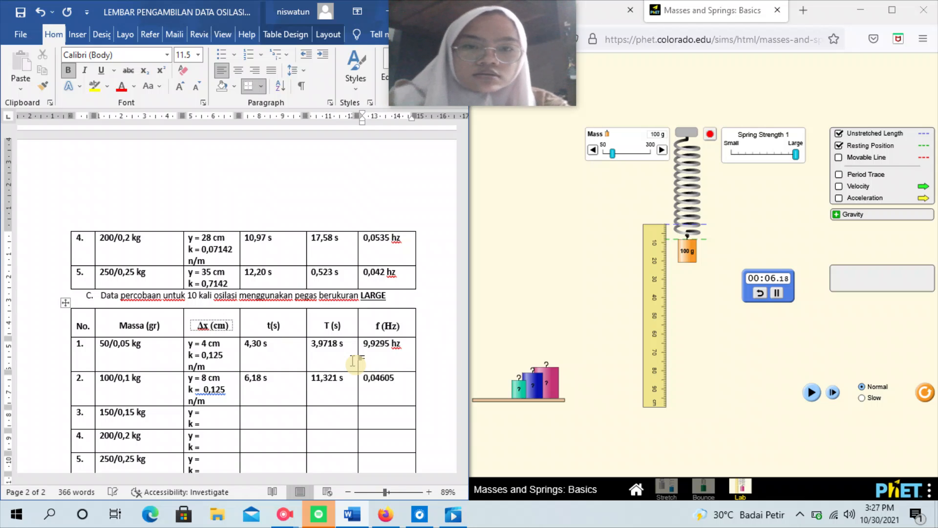
{"action": "type", "text": " hz"}
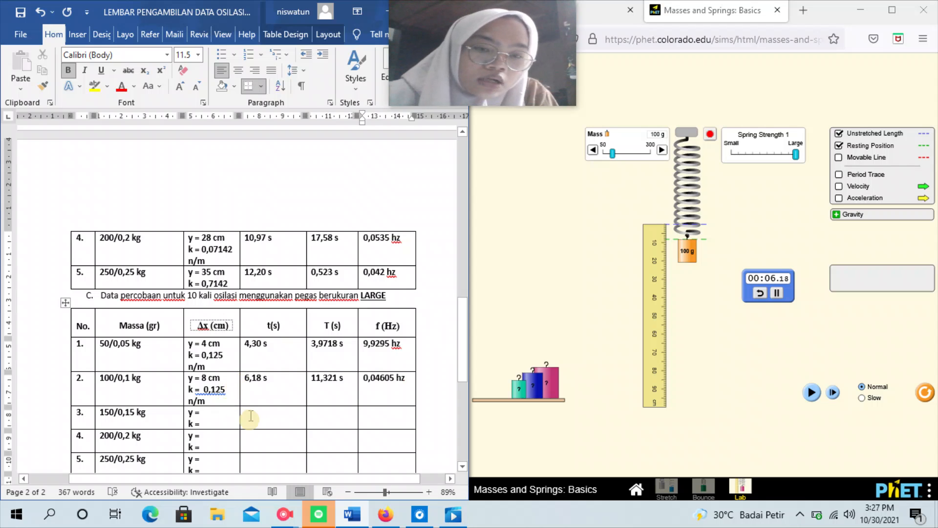
Step: Set the hanging mass in the spring simulation to 150 g
{"action": "left_click", "coordinate": [222, 416]}
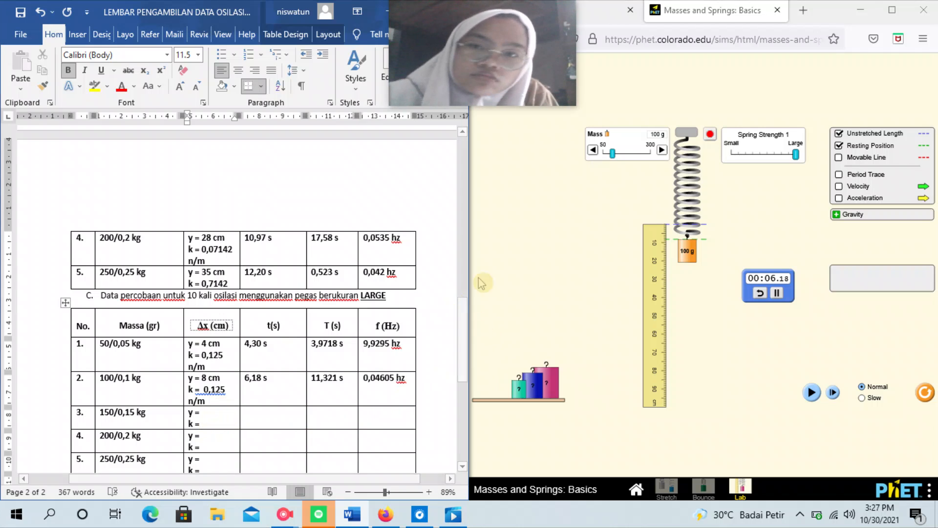
{"action": "left_click", "coordinate": [609, 154]}
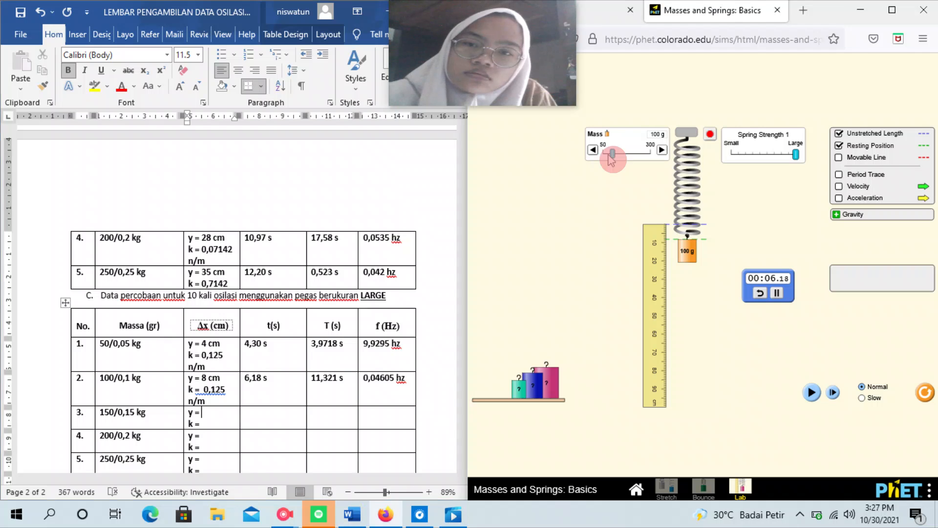
{"action": "left_click_drag", "start_coordinate": [614, 154], "coordinate": [626, 155]}
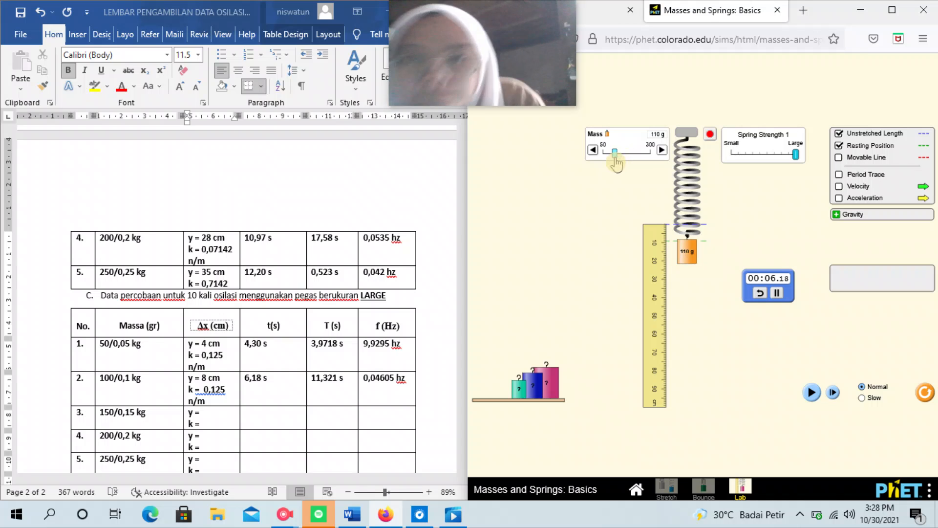
{"action": "left_click_drag", "start_coordinate": [627, 166], "coordinate": [625, 167]}
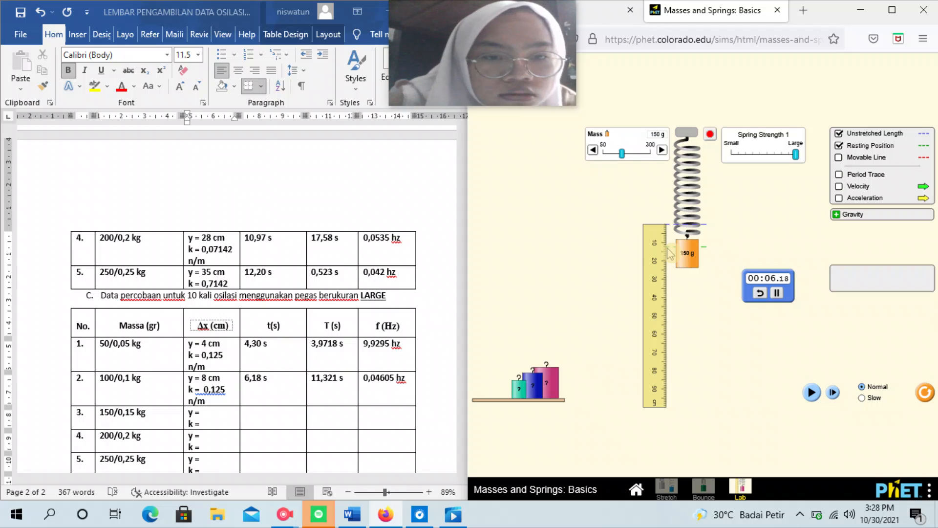
Step: Enter y = 12 cm and k = 0,125 in the 150 g row of the LARGE table
{"action": "left_click", "coordinate": [223, 413]}
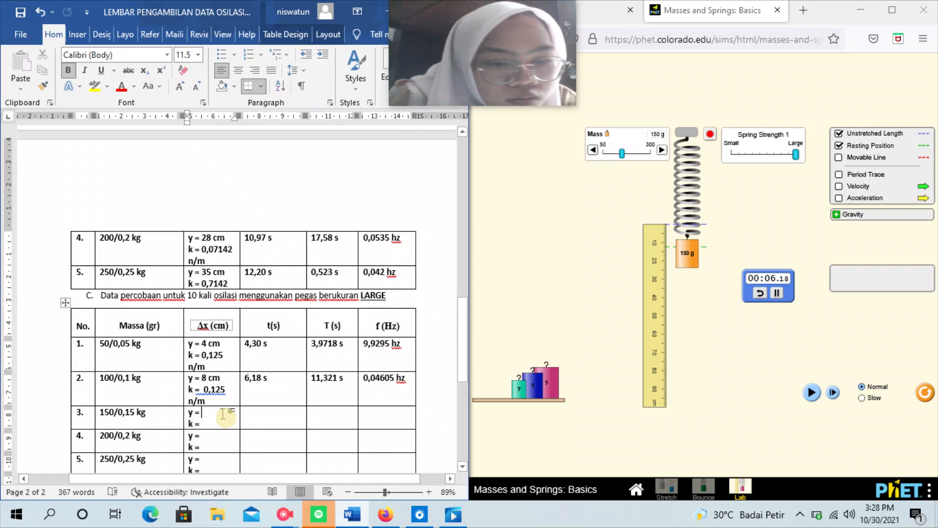
{"action": "type", "text": "12 cm"}
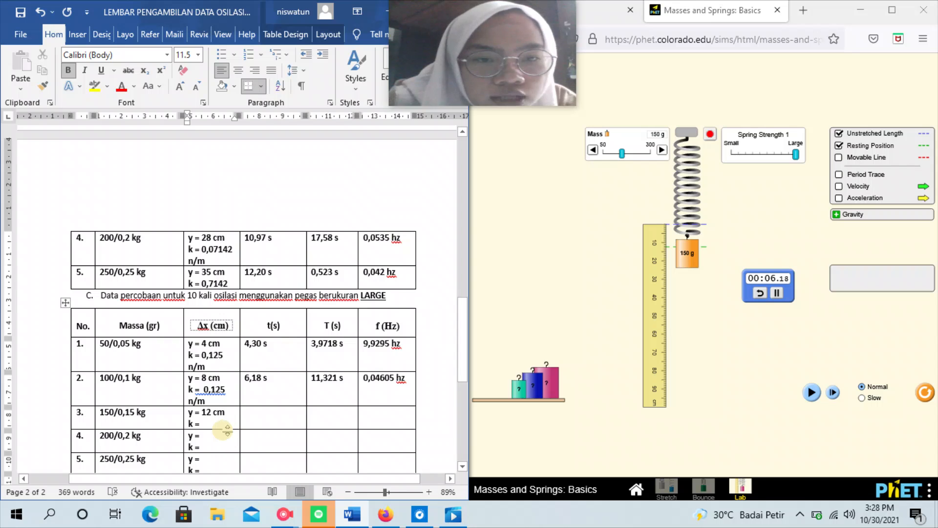
{"action": "left_click", "coordinate": [228, 425]}
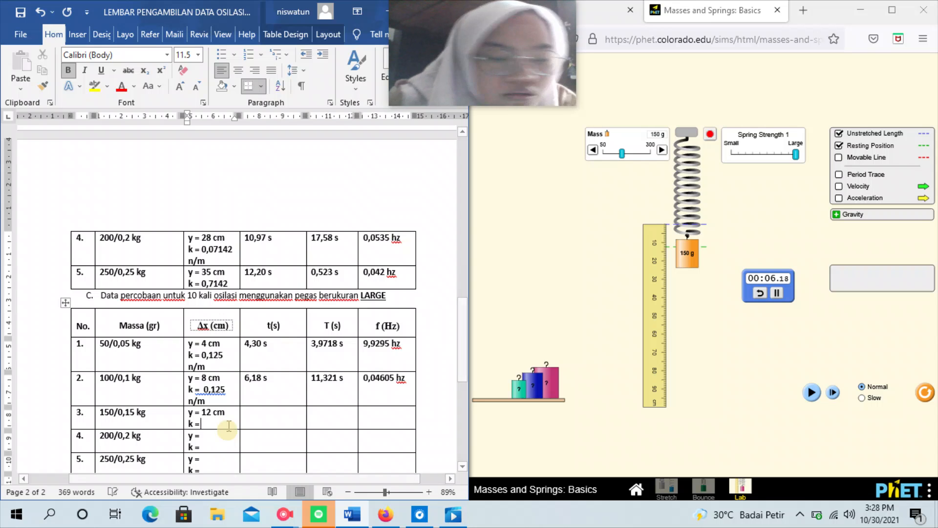
{"action": "type", "text": "0,125"}
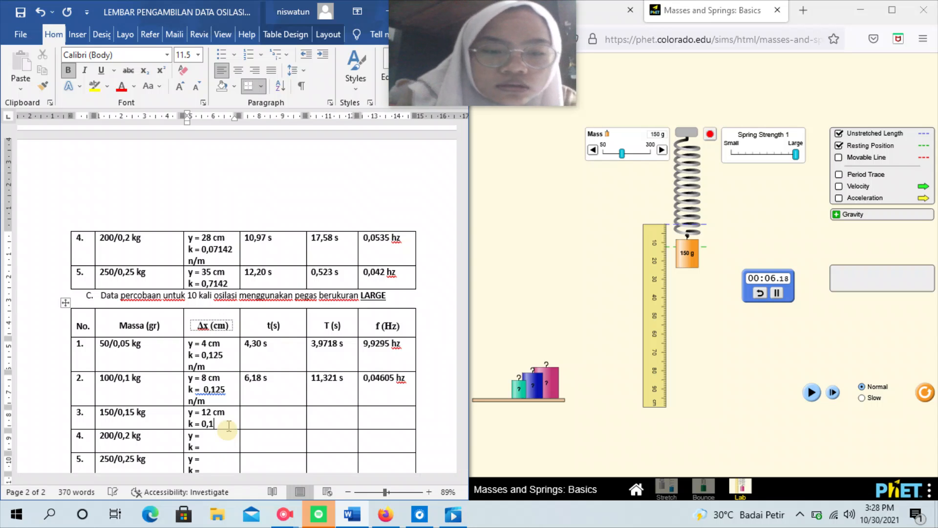
{"action": "left_click", "coordinate": [270, 426]}
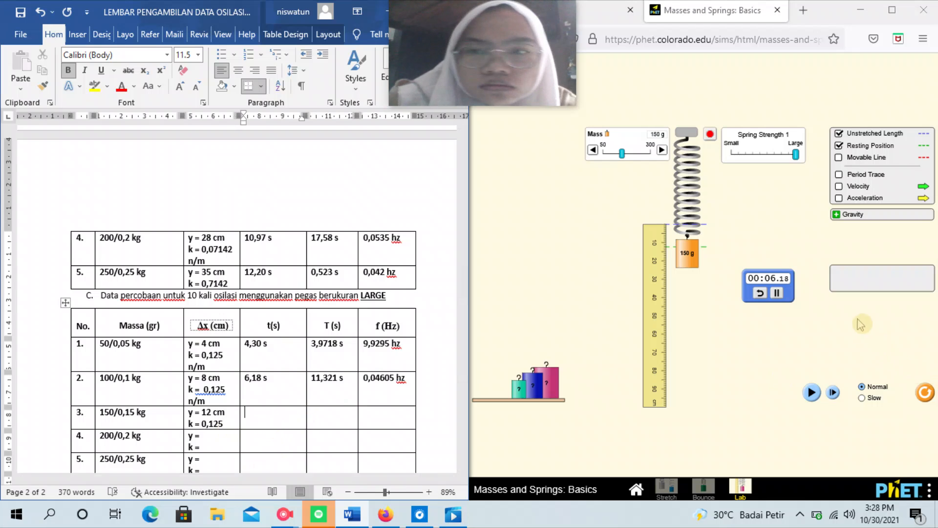
Step: Time the 150 g mass's oscillations from a zeroed stopwatch by raising the mass to the unstretched line, running the simulation and pausing it
{"action": "left_click", "coordinate": [776, 293]}
{"action": "left_click", "coordinate": [759, 292]}
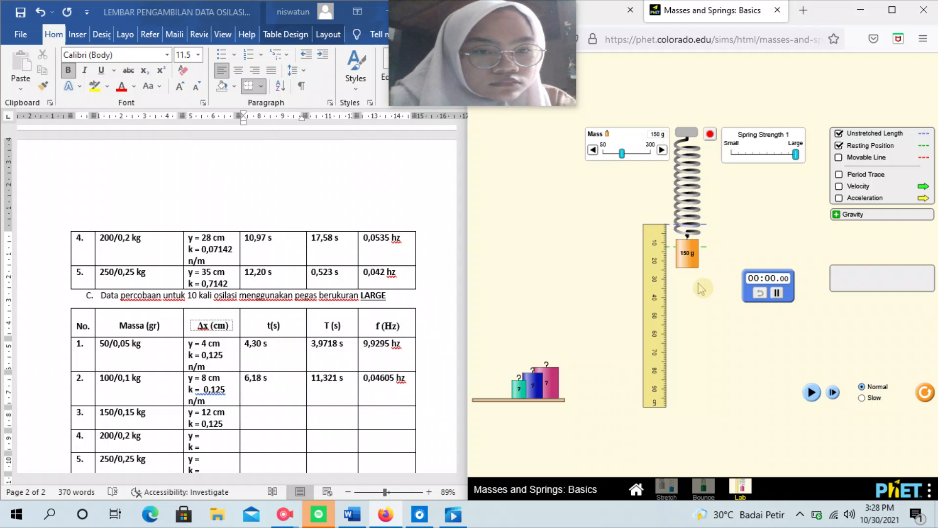
{"action": "left_click", "coordinate": [689, 254]}
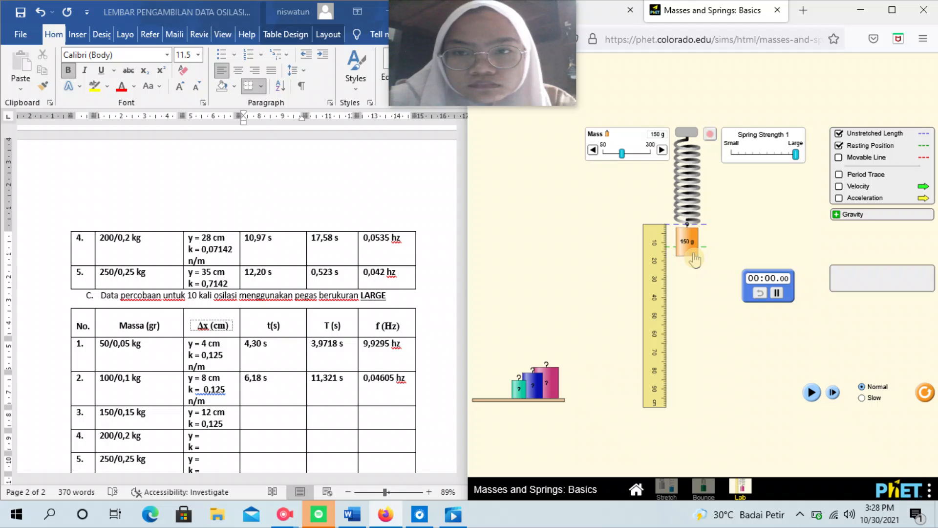
{"action": "left_click", "coordinate": [813, 393]}
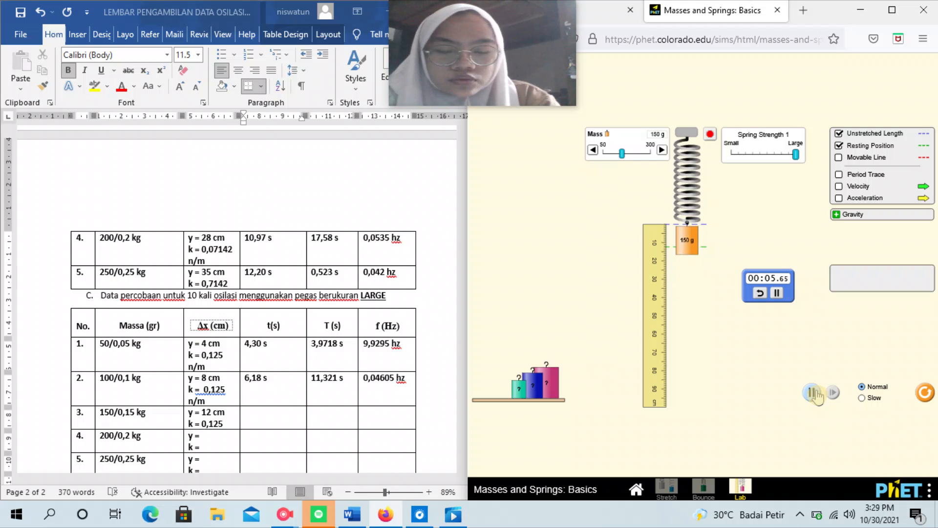
{"action": "left_click", "coordinate": [813, 393]}
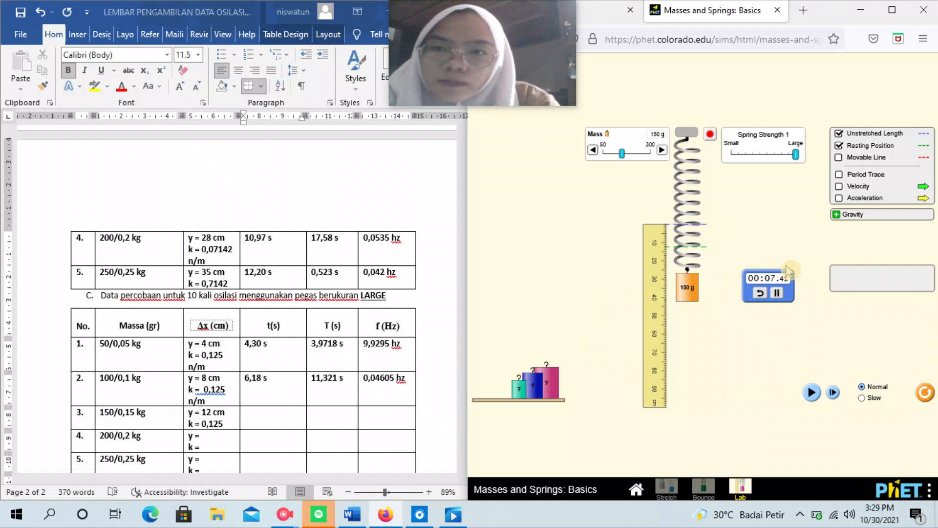
Step: Enter t = 7,41 s and T = 1,319 s in the 150 g row of the LARGE table
{"action": "left_click", "coordinate": [282, 405]}
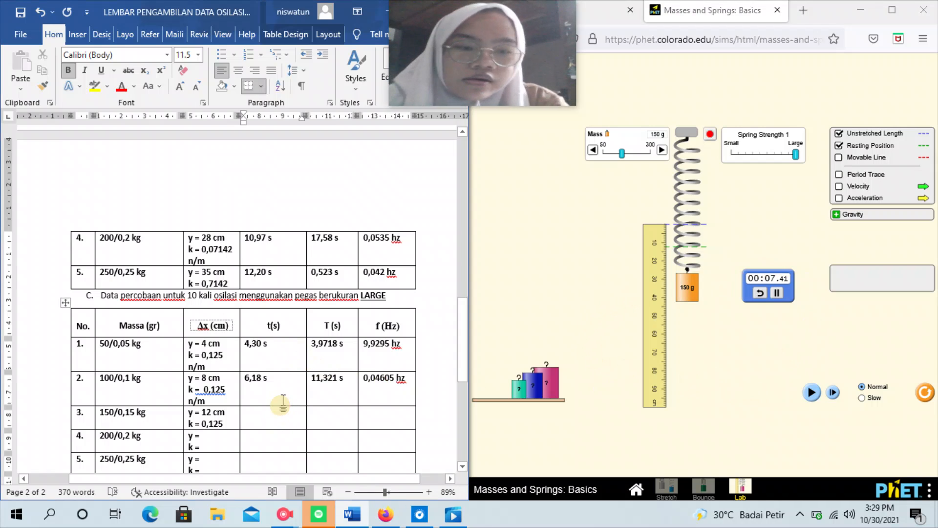
{"action": "type", "text": "7,4"}
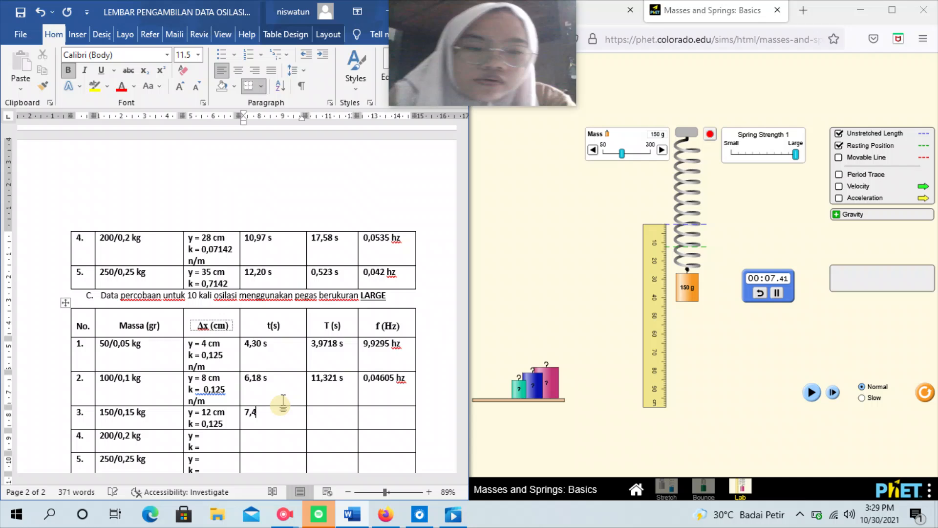
{"action": "type", "text": "1 s"}
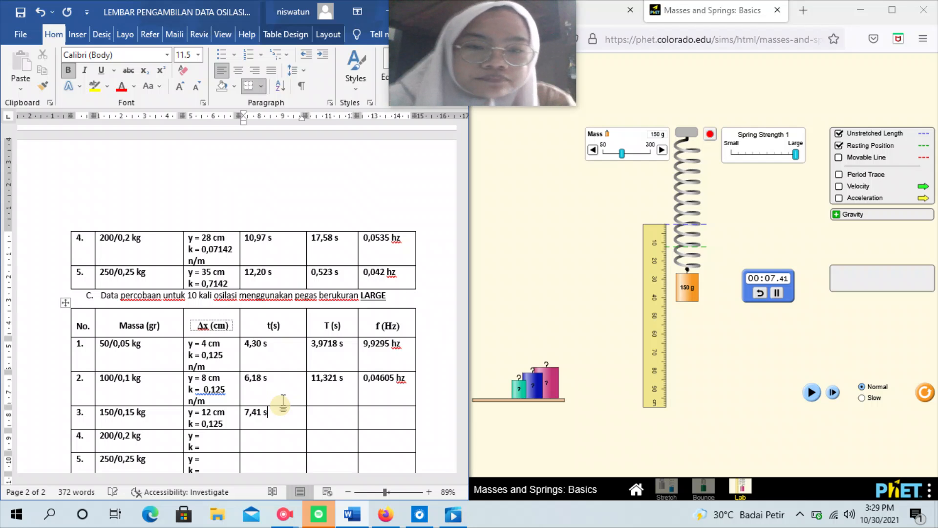
{"action": "left_click", "coordinate": [321, 423]}
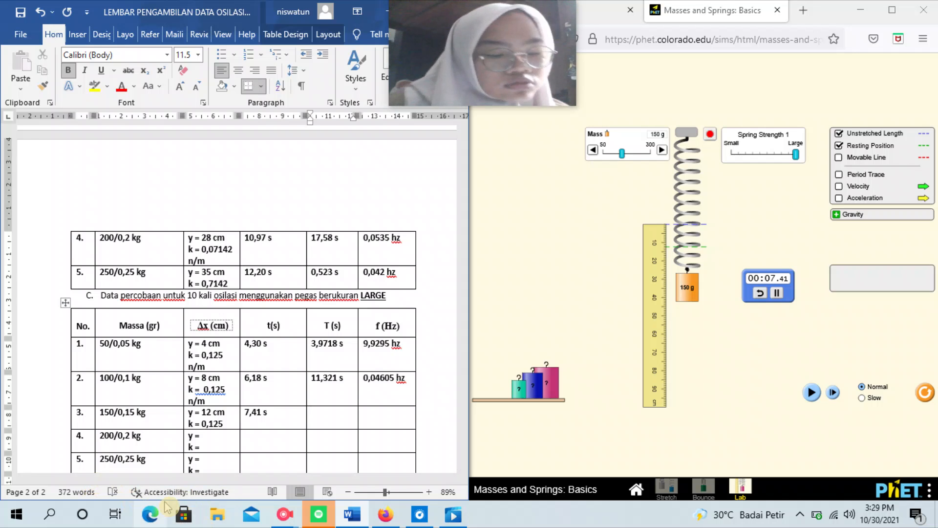
{"action": "type", "text": "1,3"}
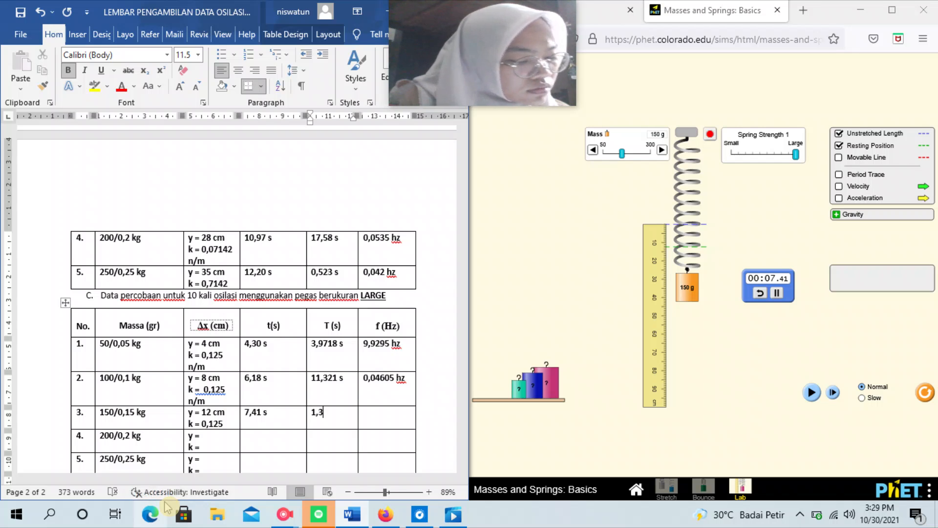
{"action": "type", "text": "1"}
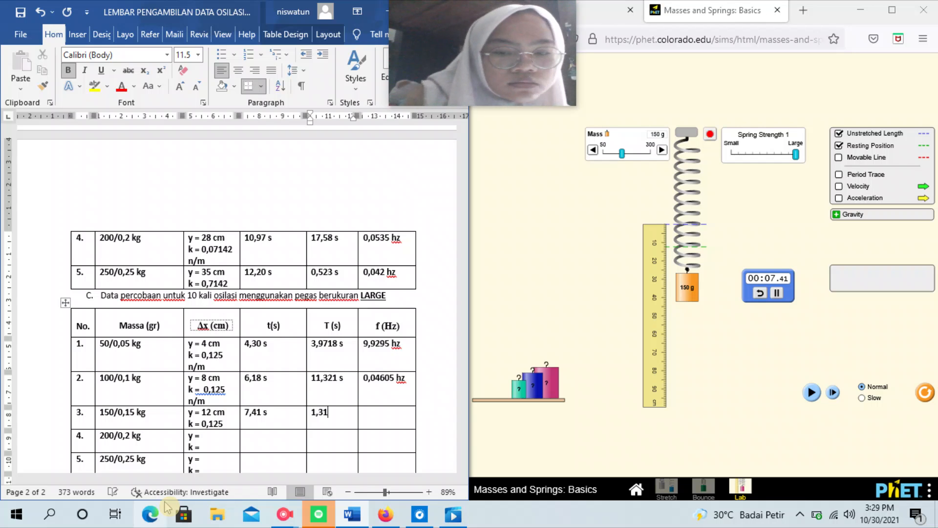
{"action": "type", "text": "9"}
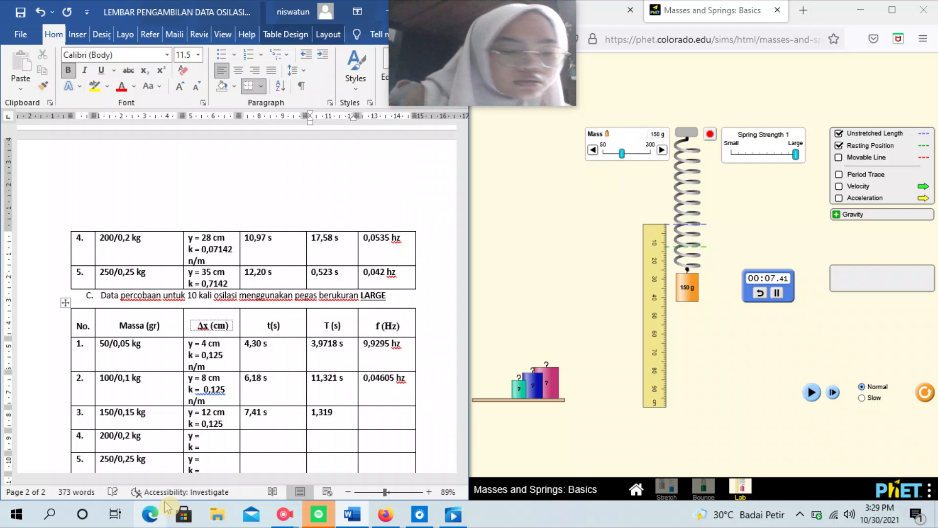
{"action": "type", "text": " s"}
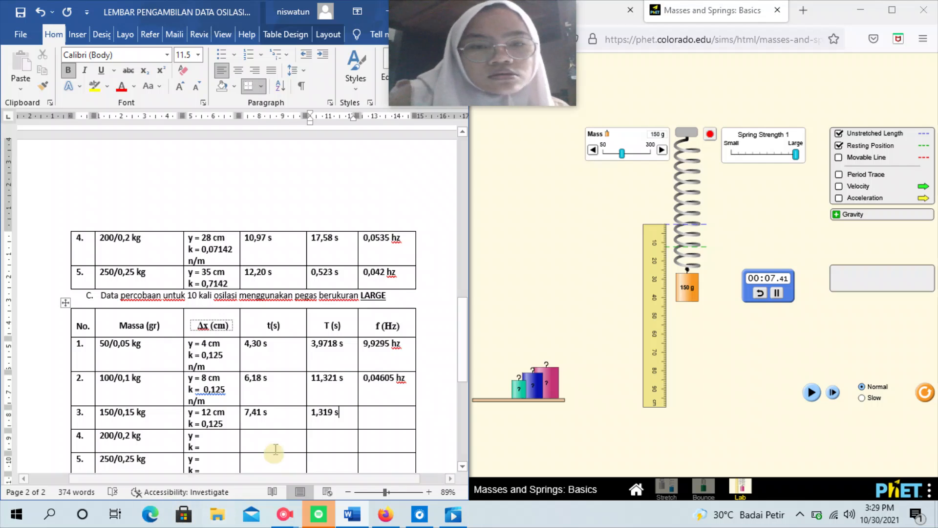
Step: Enter f = 0,1034 hz in the 150 g row of the LARGE table
{"action": "left_click", "coordinate": [391, 426]}
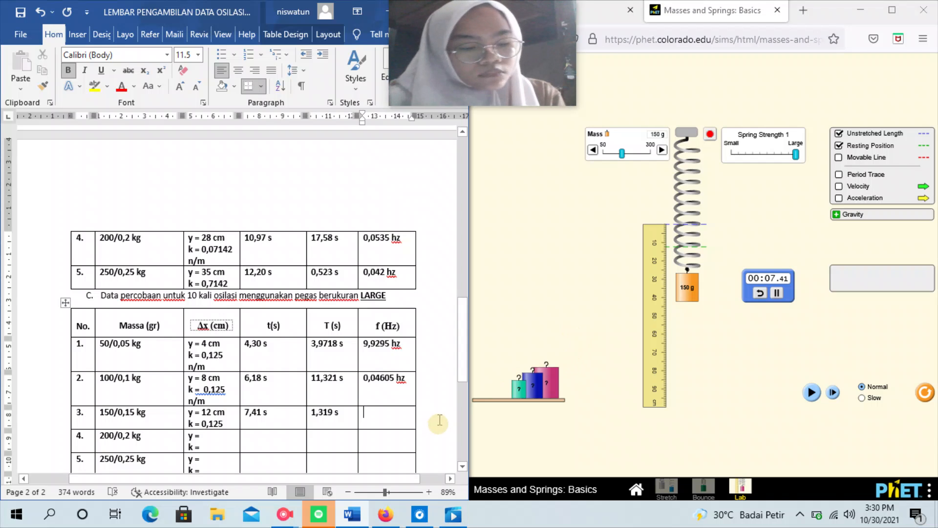
{"action": "type", "text": "0,"}
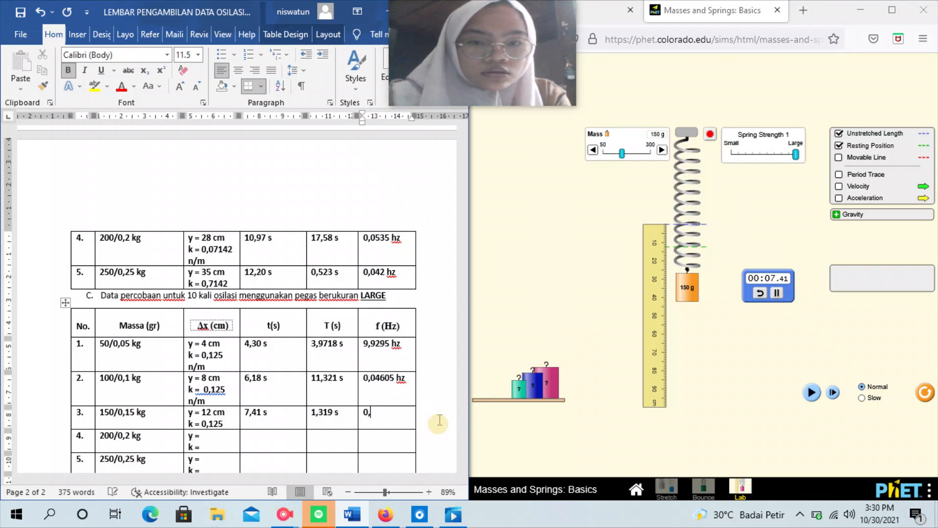
{"action": "type", "text": "1"}
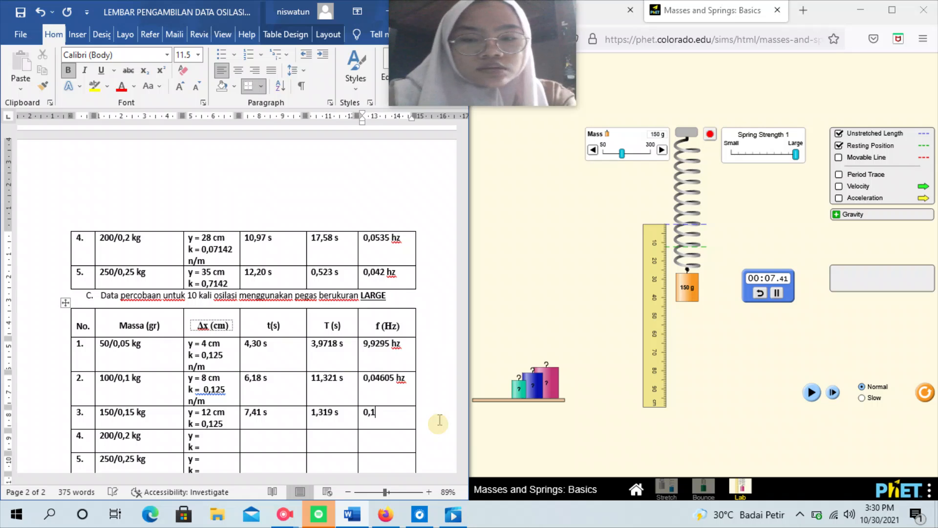
{"action": "type", "text": "034"}
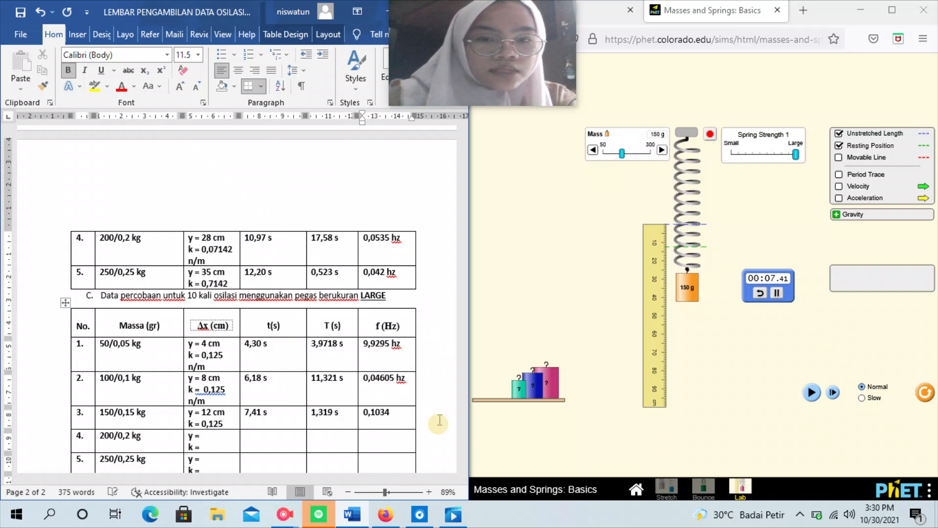
{"action": "type", "text": " hz"}
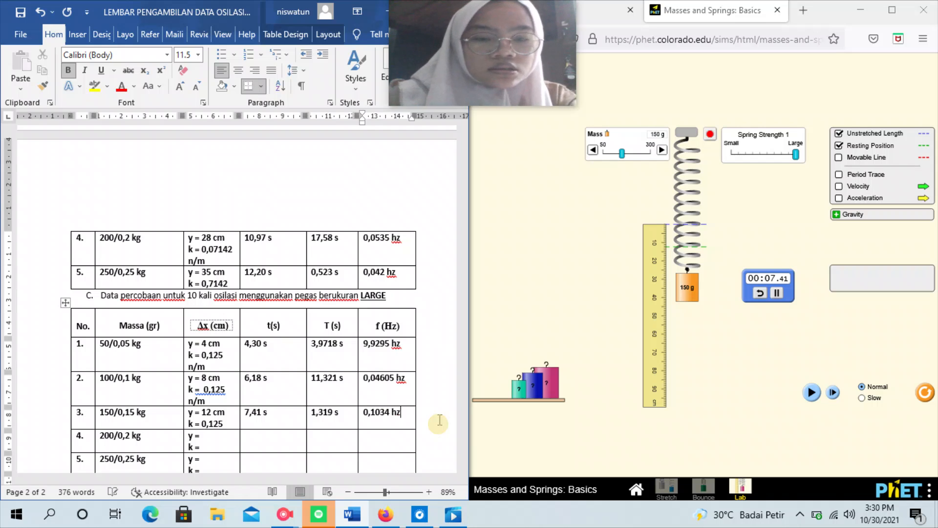
Step: Go to the y entry in the 200 g row of the LARGE table and set the simulation's hanging mass to 200 g
{"action": "scroll", "coordinate": [439, 419], "scroll_direction": "down", "scroll_amount": 3}
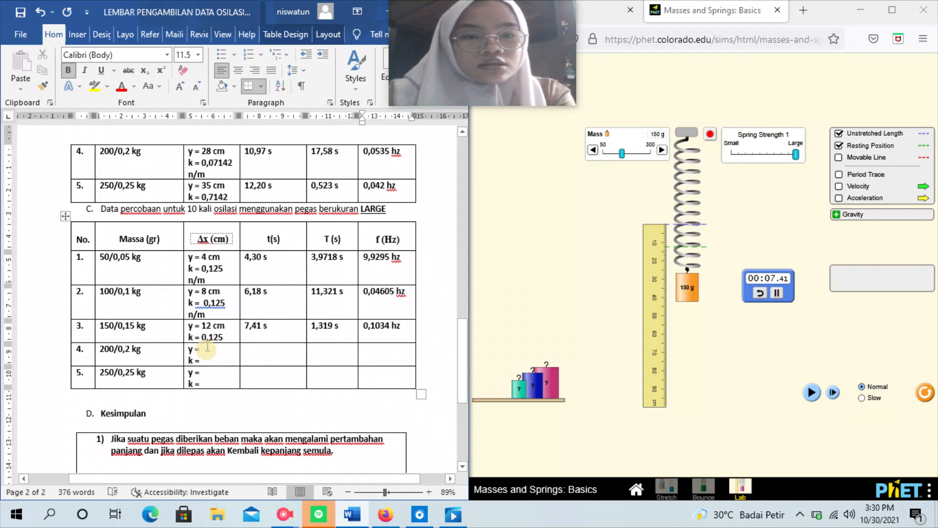
{"action": "scroll", "coordinate": [205, 353], "scroll_direction": "up", "scroll_amount": 2}
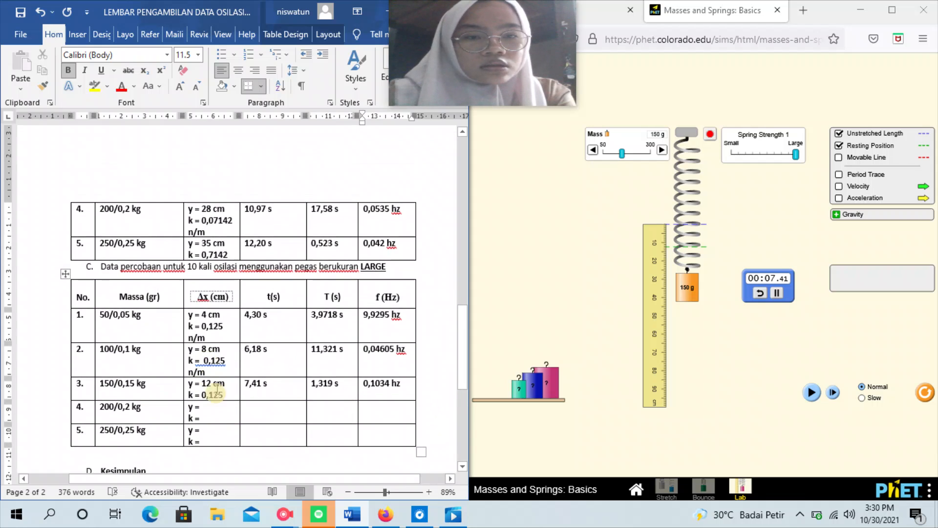
{"action": "left_click", "coordinate": [205, 408]}
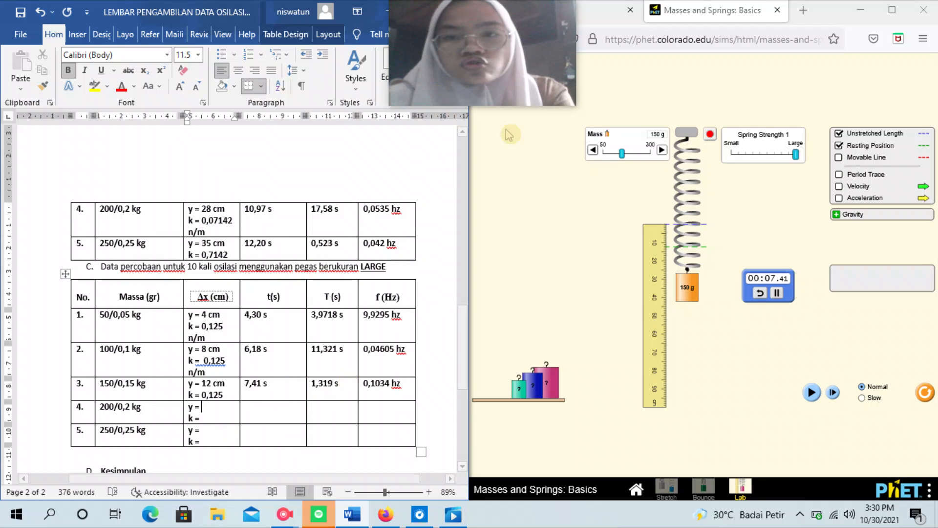
{"action": "left_click", "coordinate": [627, 155]}
{"action": "left_click_drag", "start_coordinate": [628, 156], "coordinate": [631, 162]}
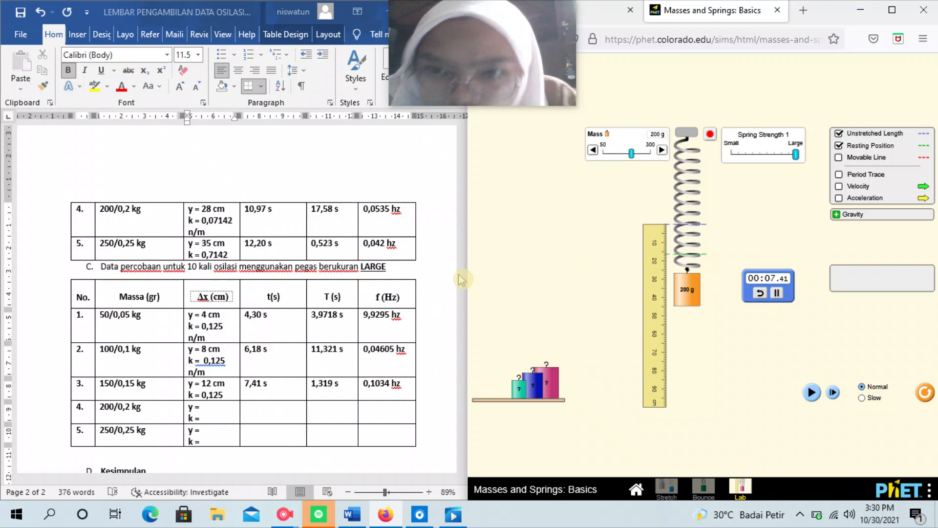
Step: Enter y = 16 cm and k = 0,125 n/m in the 200 g row of the LARGE table
{"action": "left_click", "coordinate": [230, 408]}
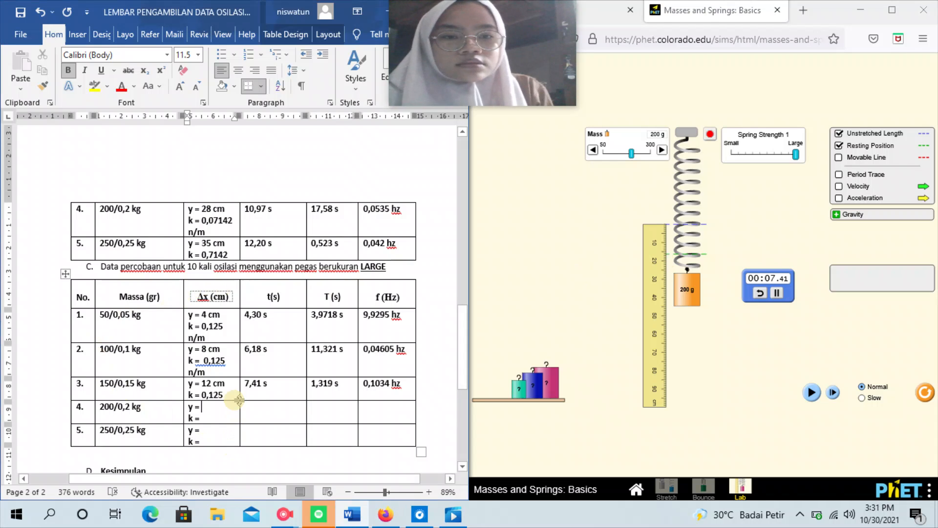
{"action": "type", "text": "16 cm"}
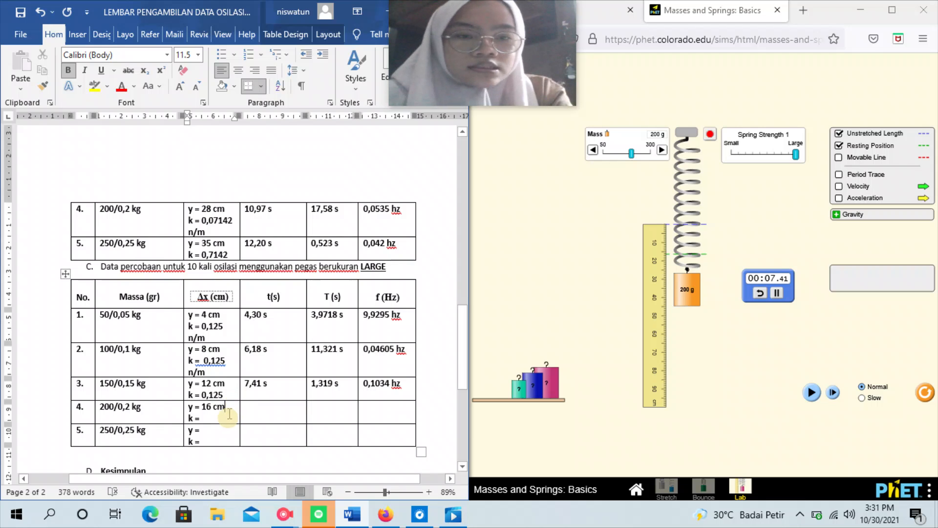
{"action": "left_click", "coordinate": [223, 417]}
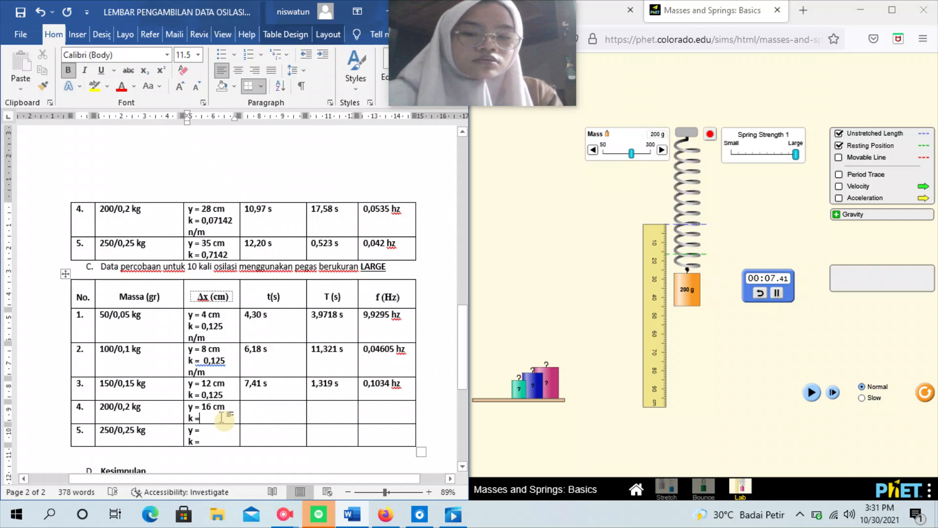
{"action": "type", "text": "0,125"}
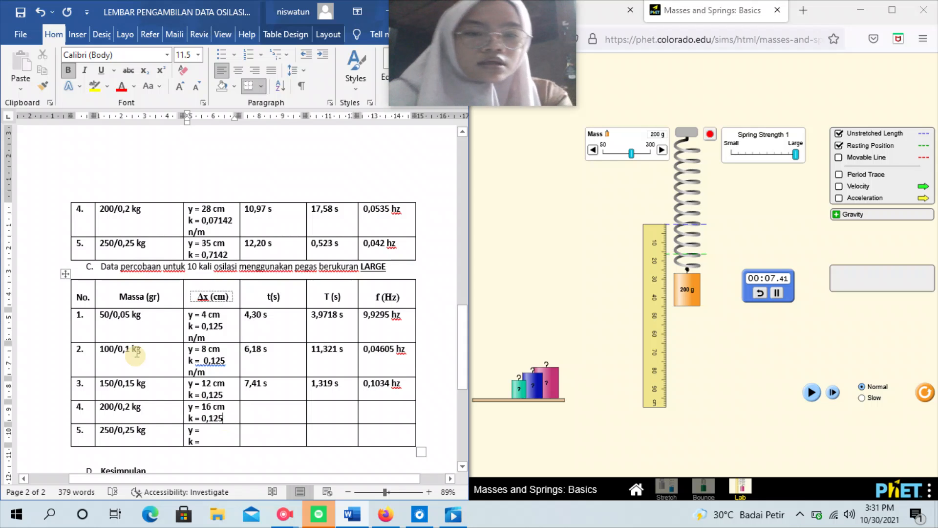
{"action": "type", "text": " n/m"}
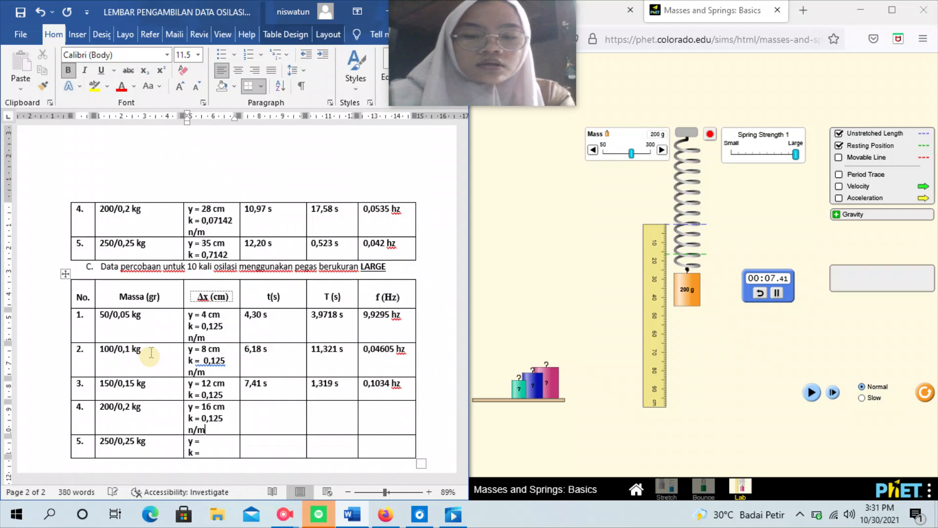
Step: Time the 200 g mass's oscillations from a zeroed stopwatch by raising the mass to the unstretched line, running the simulation and pausing it
{"action": "left_click", "coordinate": [264, 416]}
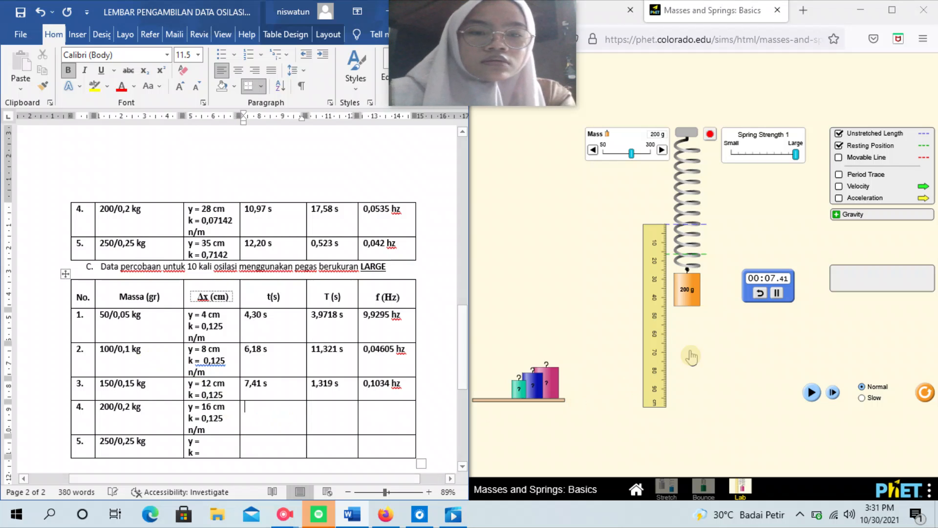
{"action": "left_click", "coordinate": [757, 293]}
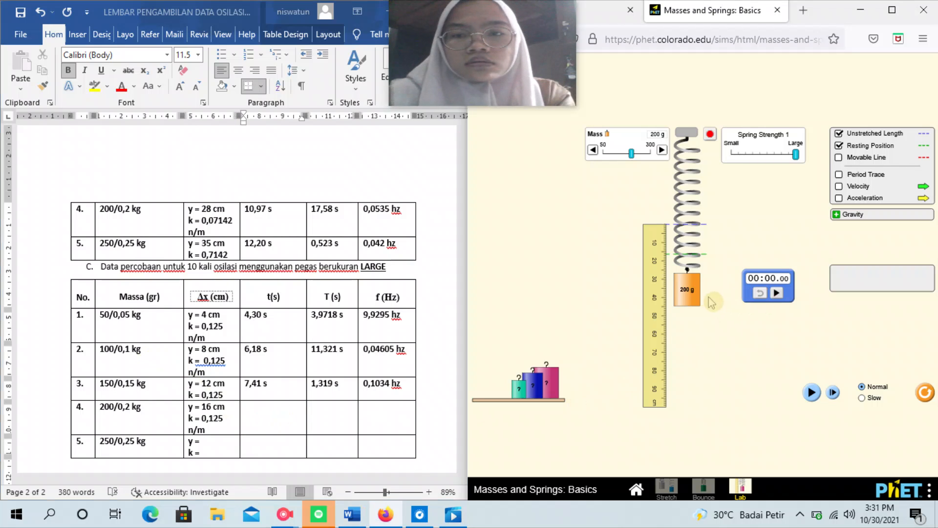
{"action": "left_click_drag", "start_coordinate": [694, 306], "coordinate": [689, 259]}
{"action": "left_click", "coordinate": [776, 293]}
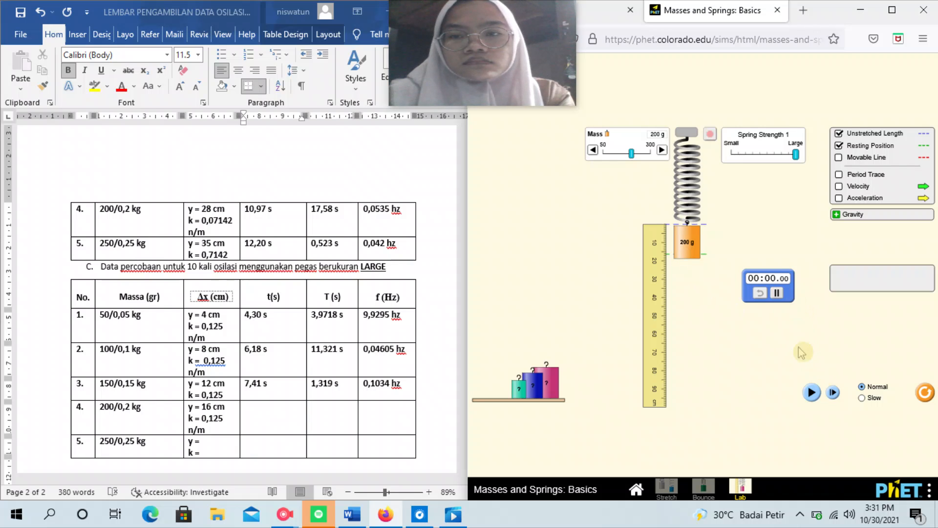
{"action": "left_click", "coordinate": [811, 393]}
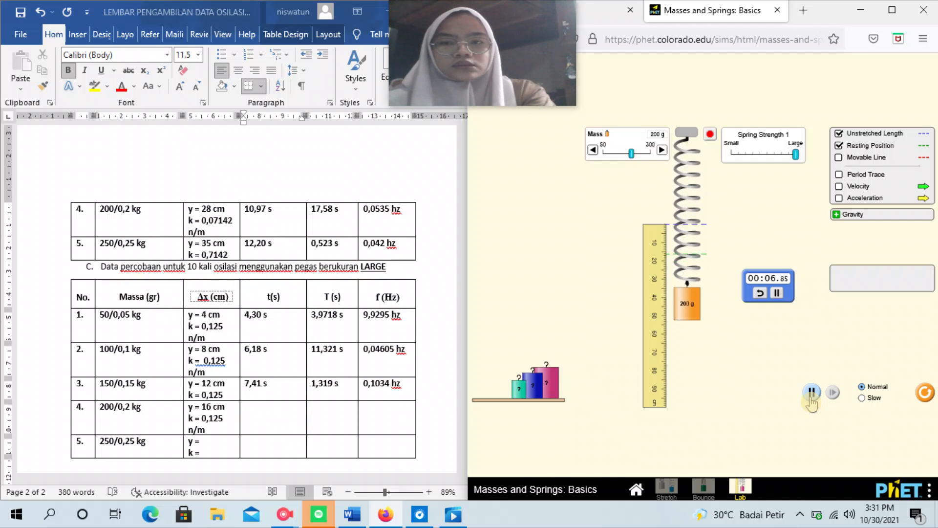
{"action": "left_click", "coordinate": [811, 395]}
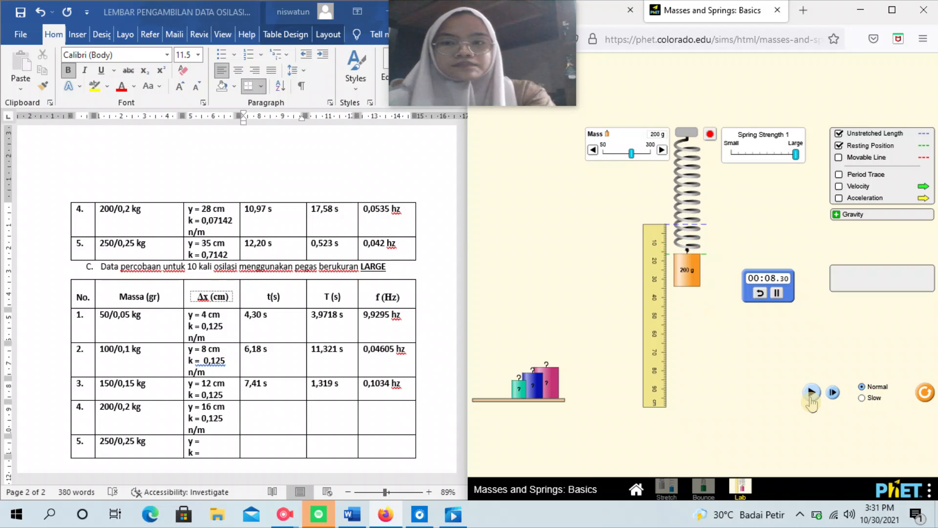
Step: Enter t = 8,30 s and T = 7,94364 s in the 200 g row of the LARGE table
{"action": "left_click", "coordinate": [283, 419]}
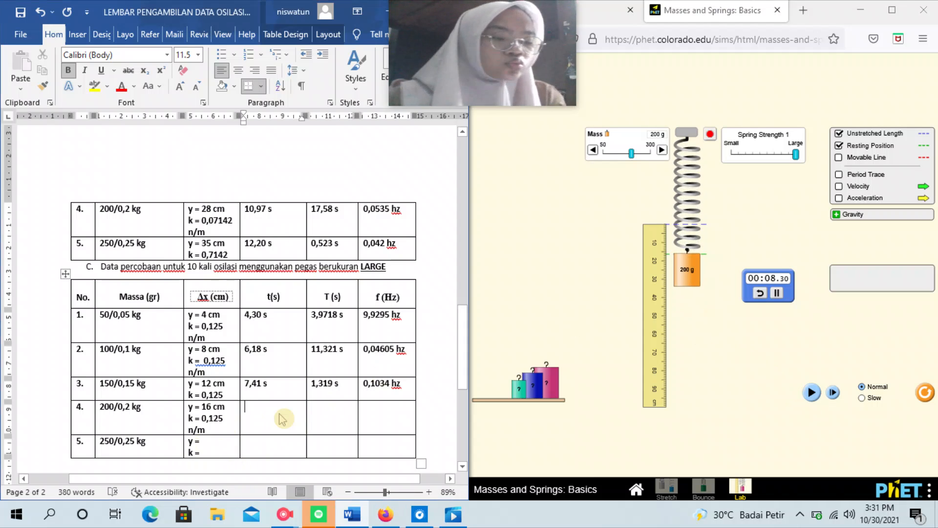
{"action": "type", "text": "8,30"}
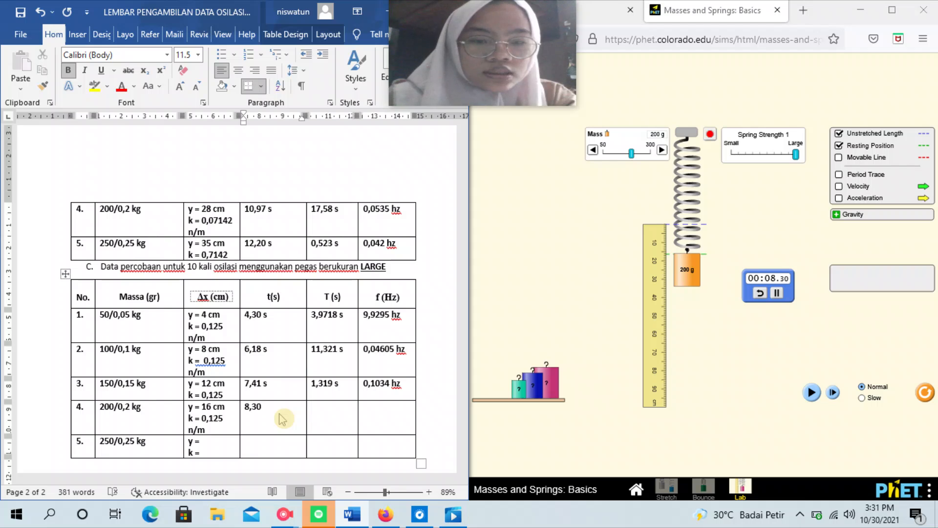
{"action": "type", "text": " s"}
{"action": "left_click", "coordinate": [324, 417]}
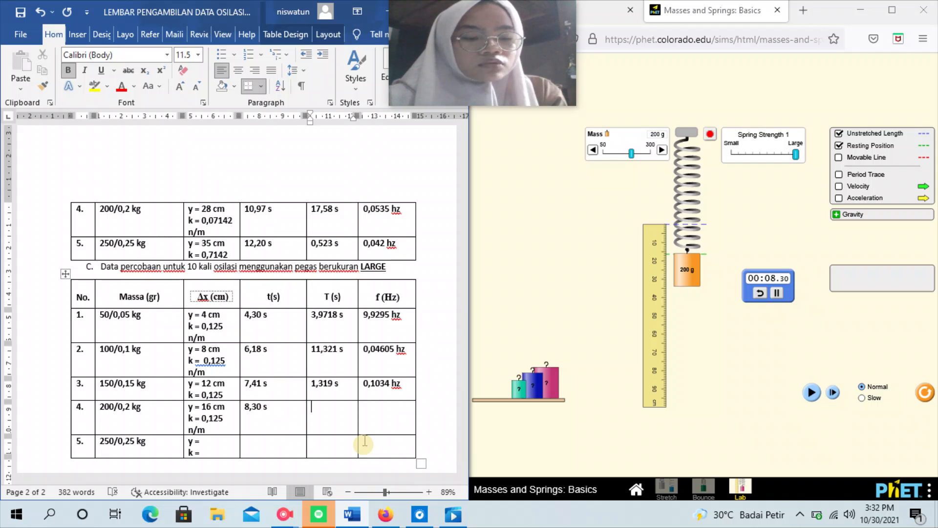
{"action": "type", "text": "7,"}
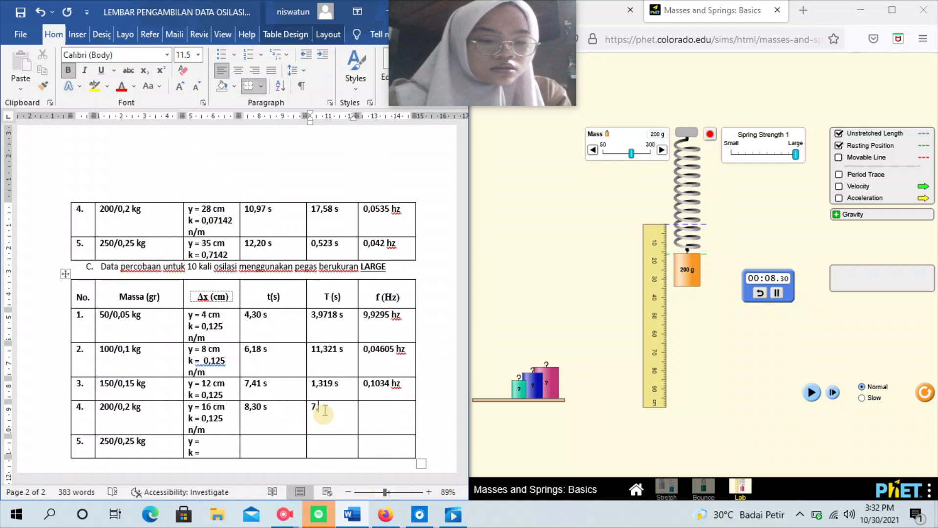
{"action": "type", "text": "9"}
{"action": "type", "text": "9"}
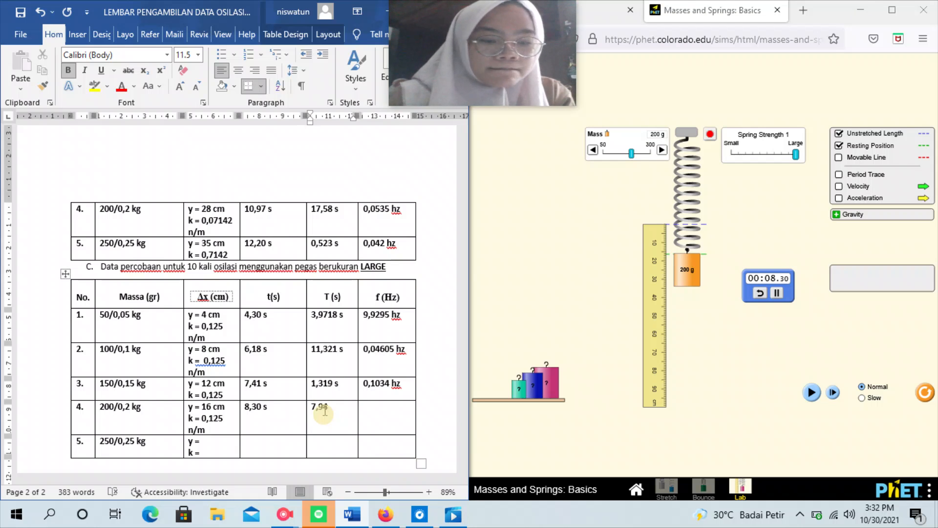
{"action": "type", "text": "364"}
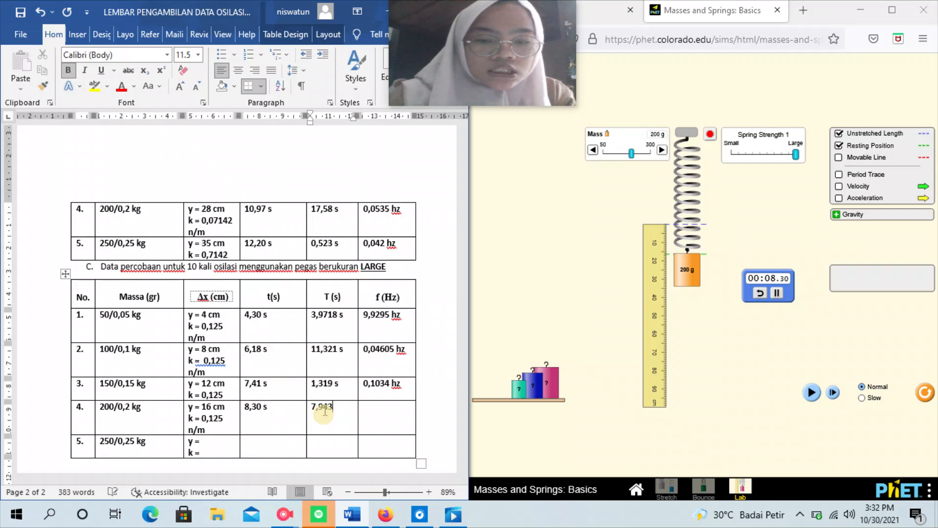
{"action": "type", "text": " s"}
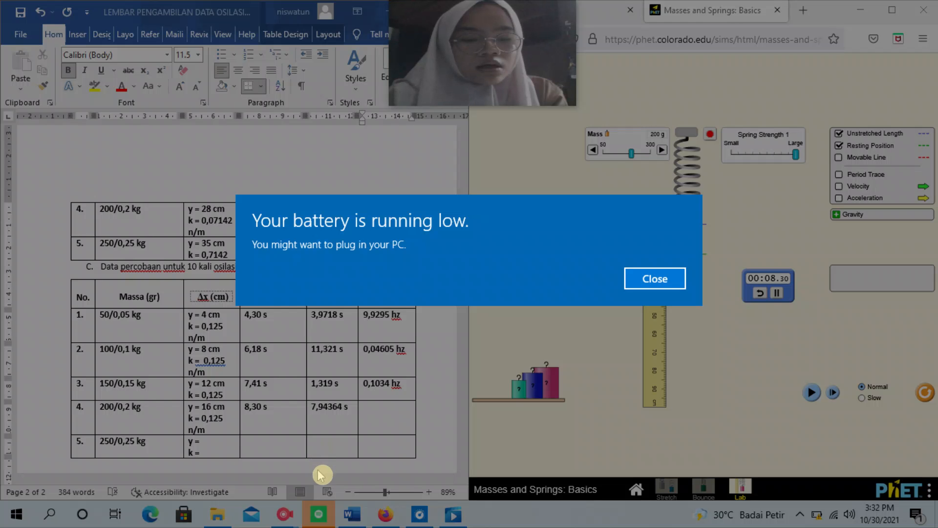
Step: Dismiss the low-battery notice and enter f = 0,118585 hz in the 200 g row of the LARGE table
{"action": "left_click", "coordinate": [667, 283]}
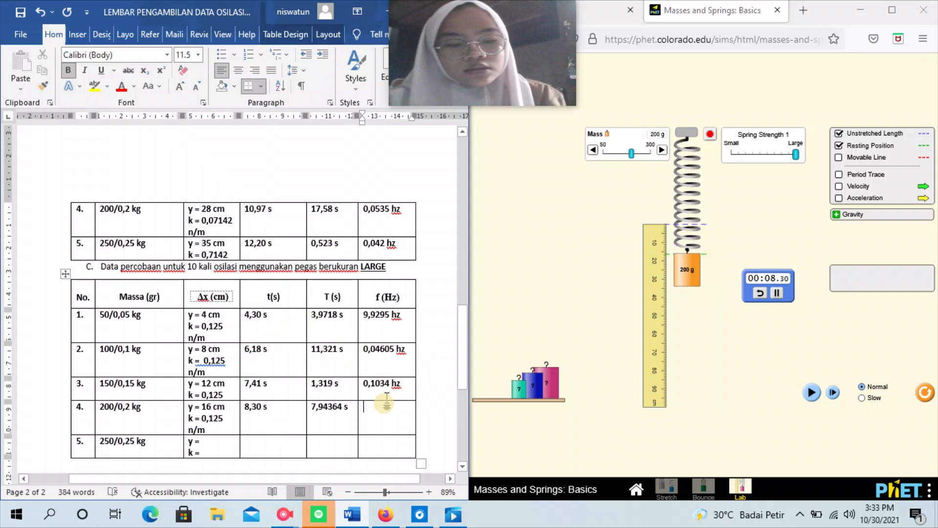
{"action": "type", "text": "0,118"}
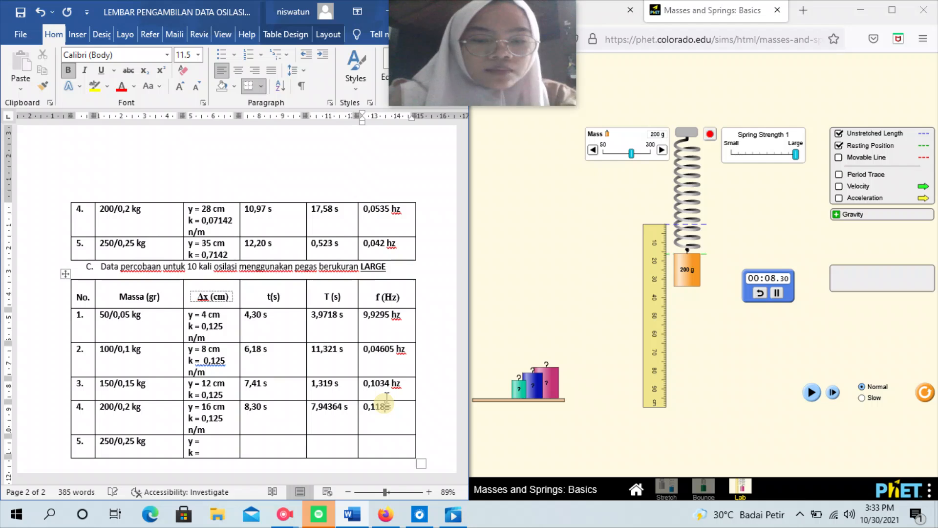
{"action": "type", "text": "585"}
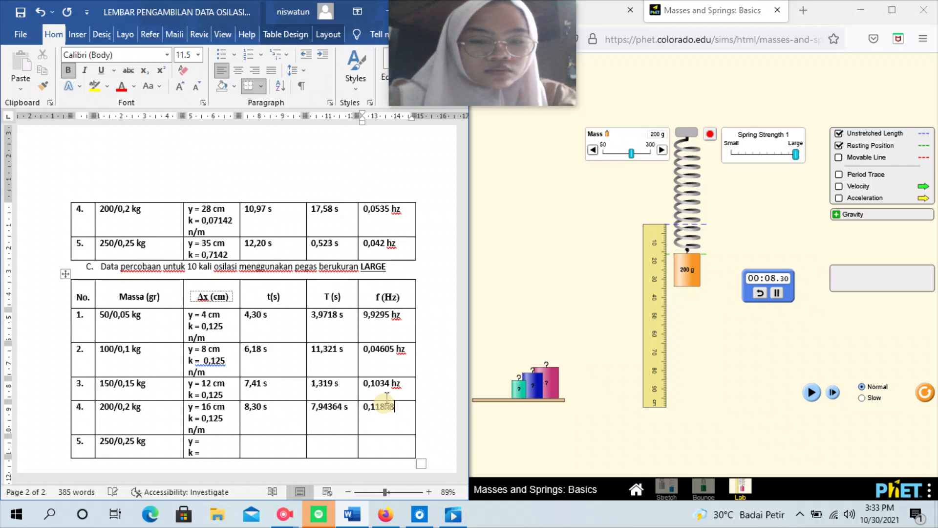
{"action": "type", "text": " hz"}
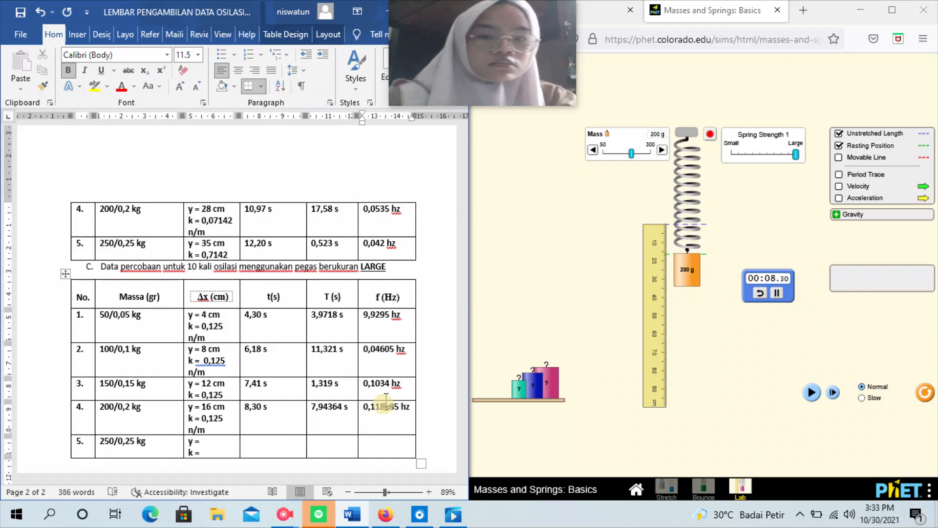
Step: Set the simulation's hanging mass to 250 g and raise it to the unstretched length line
{"action": "left_click", "coordinate": [215, 444]}
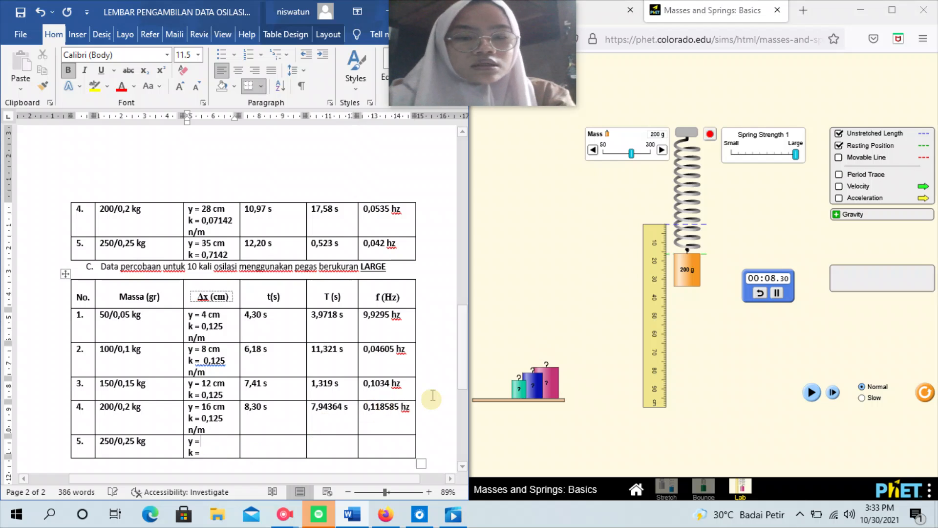
{"action": "mouse_move", "coordinate": [632, 153]}
{"action": "left_mouse_down"}
{"action": "mouse_move", "coordinate": [659, 155]}
{"action": "mouse_move", "coordinate": [643, 163]}
{"action": "left_mouse_up"}
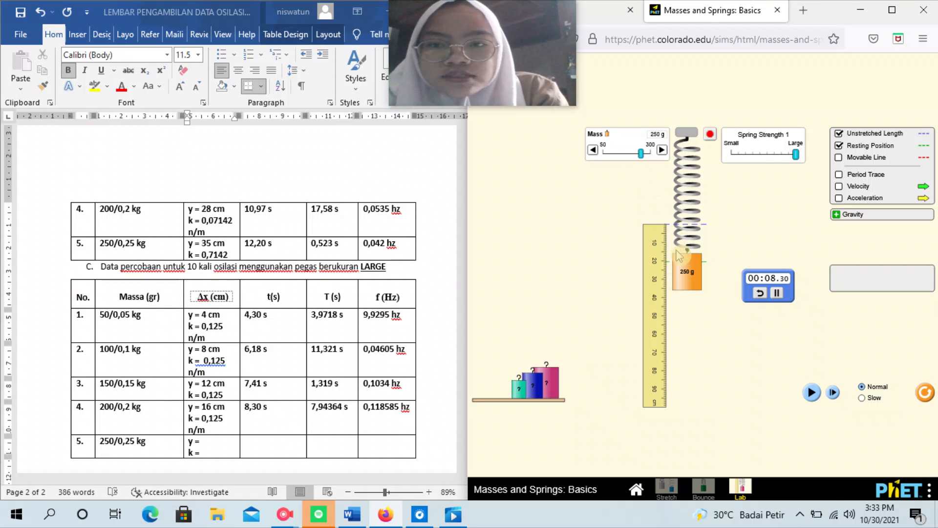
{"action": "left_click_drag", "start_coordinate": [684, 276], "coordinate": [687, 247]}
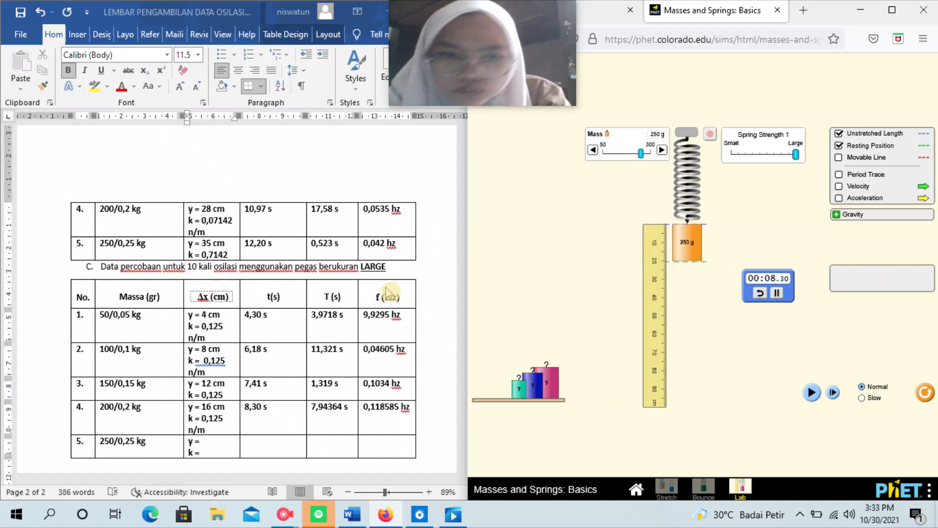
Step: Enter y = 20 cm and k = 0,125 n/m in the 250 g row of the LARGE table
{"action": "left_click", "coordinate": [230, 442]}
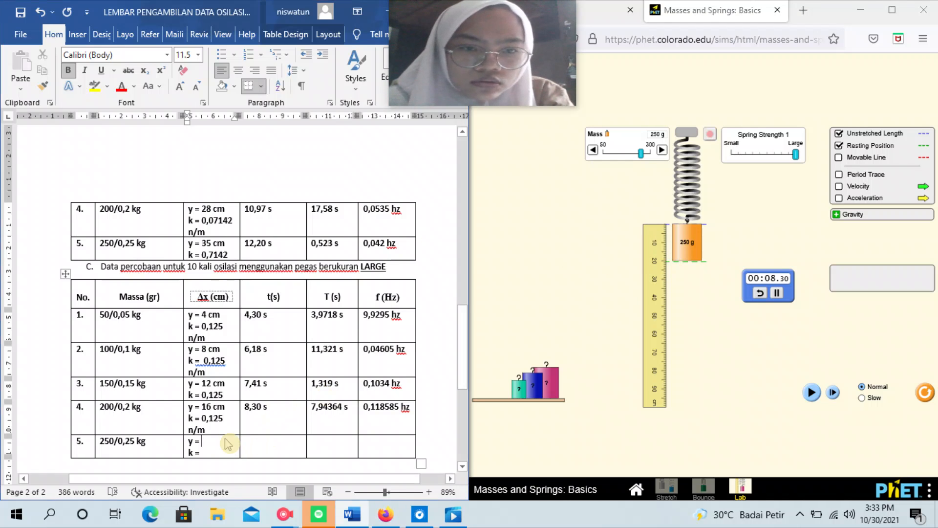
{"action": "type", "text": "20 cm"}
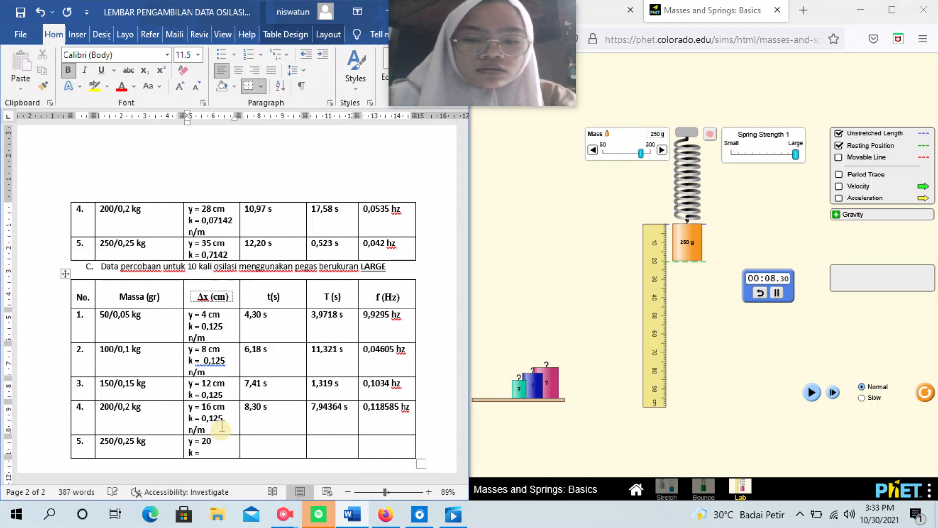
{"action": "left_click", "coordinate": [227, 453]}
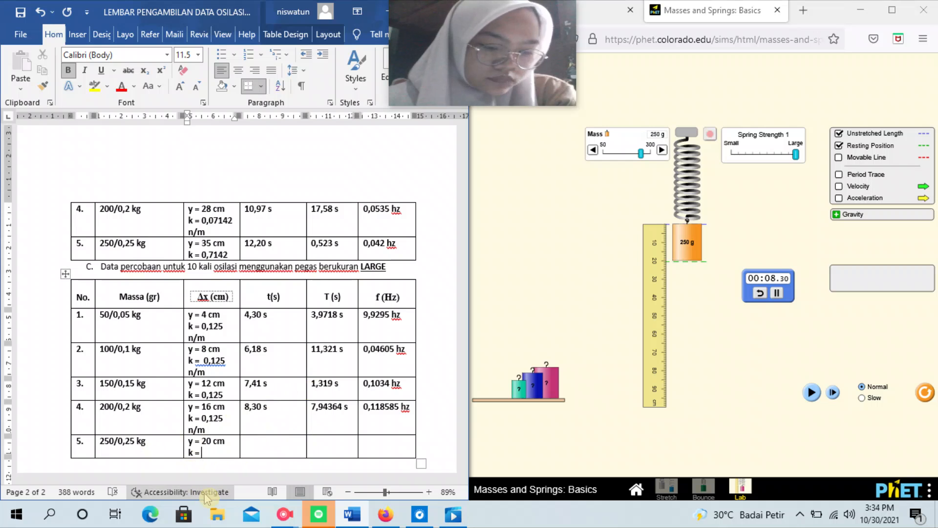
{"action": "type", "text": "0,"}
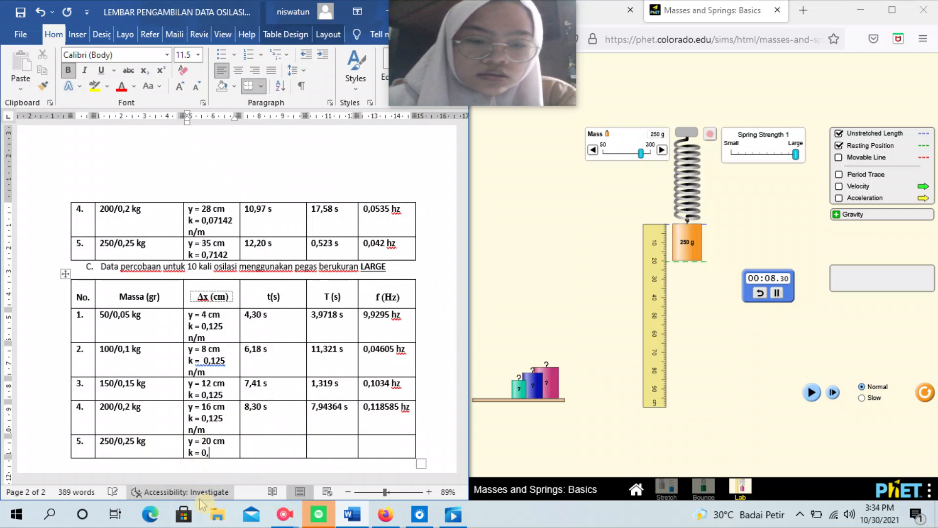
{"action": "type", "text": "125 "}
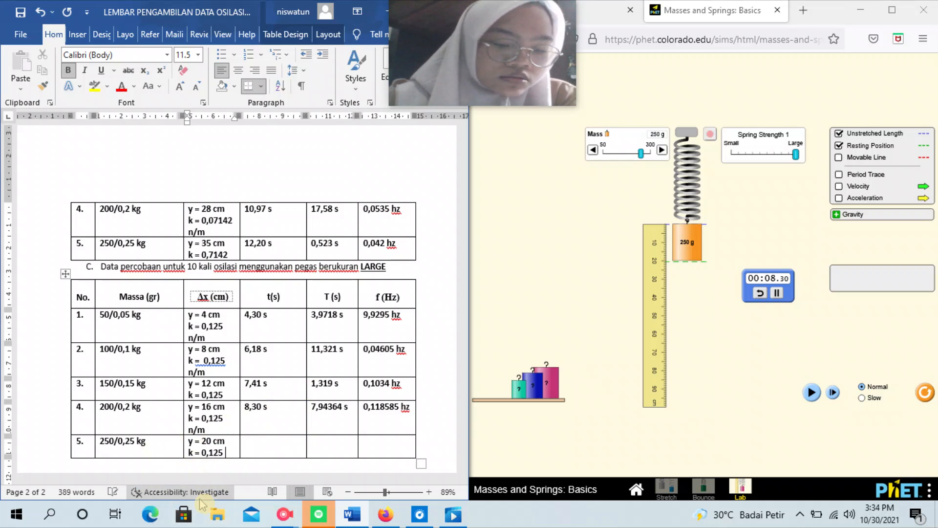
{"action": "type", "text": "n"}
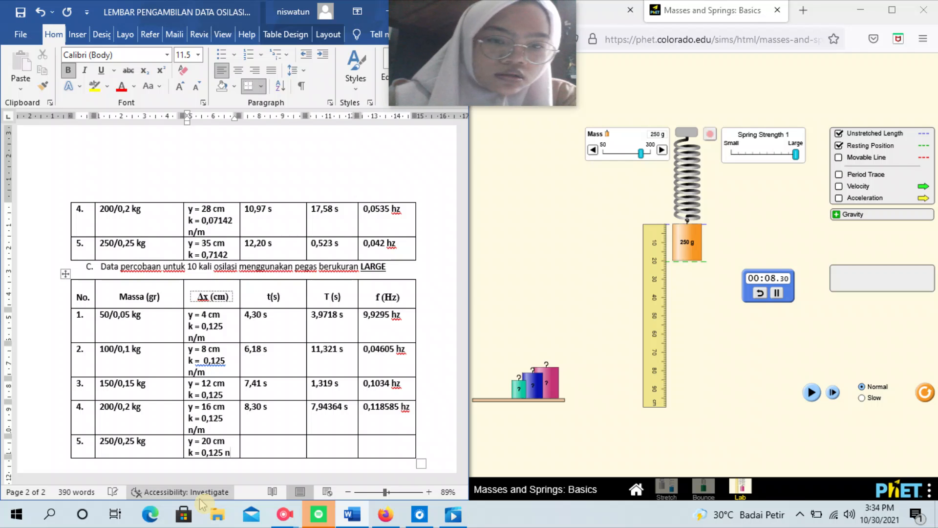
{"action": "type", "text": "/m"}
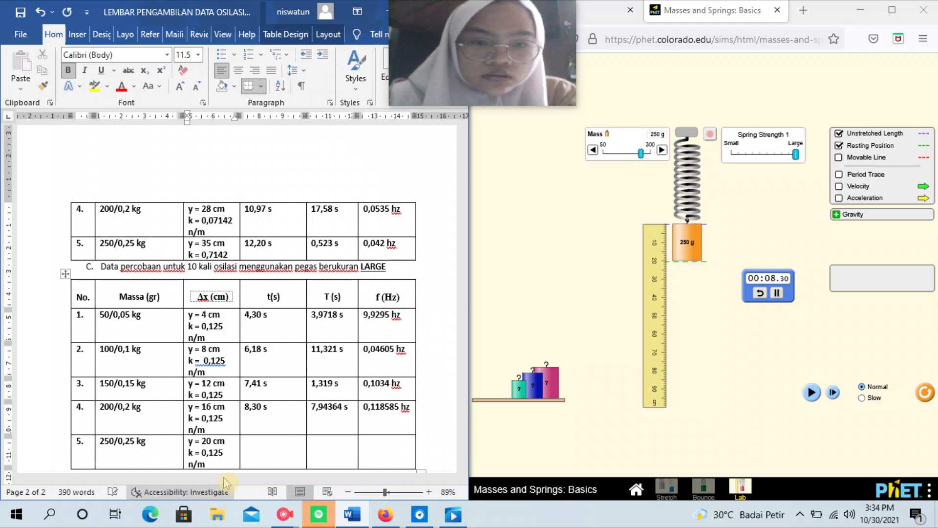
Step: Reset and restart the stopwatch, then run the simulation to time ten oscillations of the 250 g mass and pause it
{"action": "left_click", "coordinate": [254, 446]}
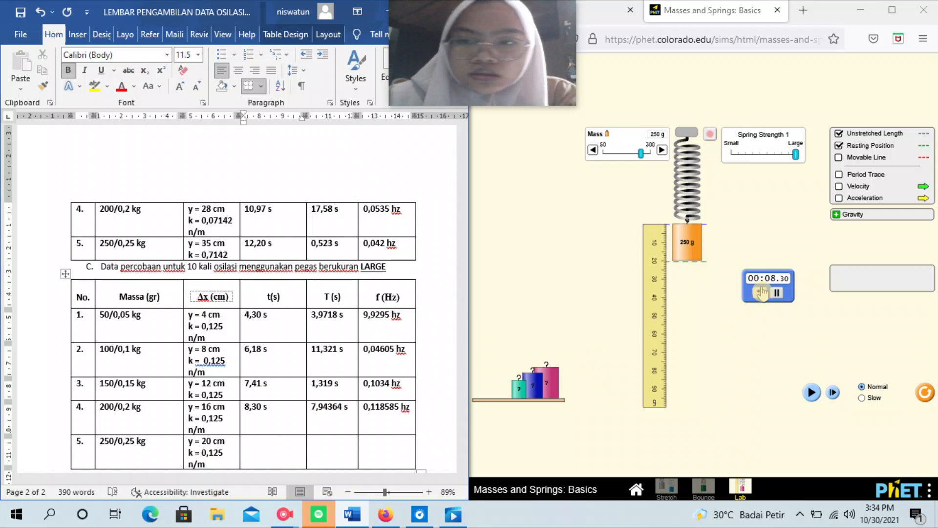
{"action": "left_click", "coordinate": [777, 294]}
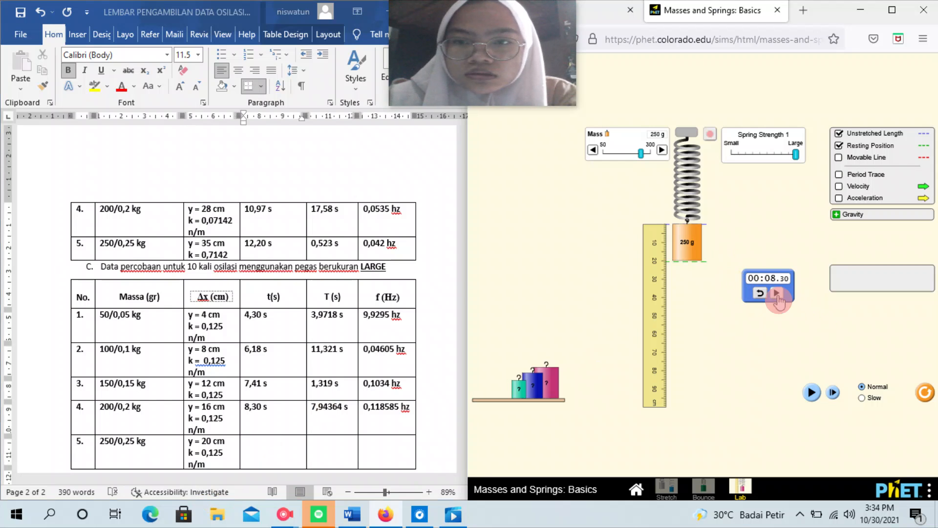
{"action": "left_click", "coordinate": [760, 293]}
{"action": "left_click", "coordinate": [777, 293]}
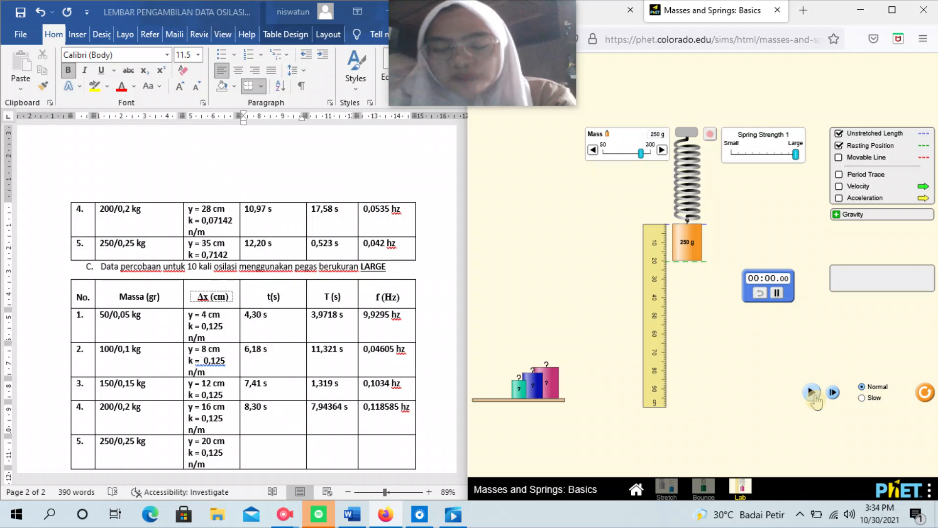
{"action": "left_click", "coordinate": [812, 392]}
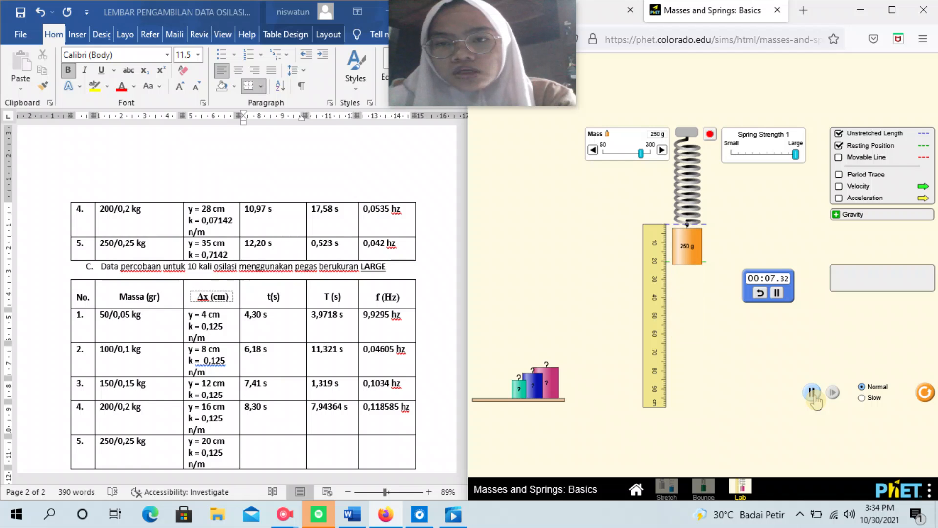
{"action": "left_click", "coordinate": [812, 392]}
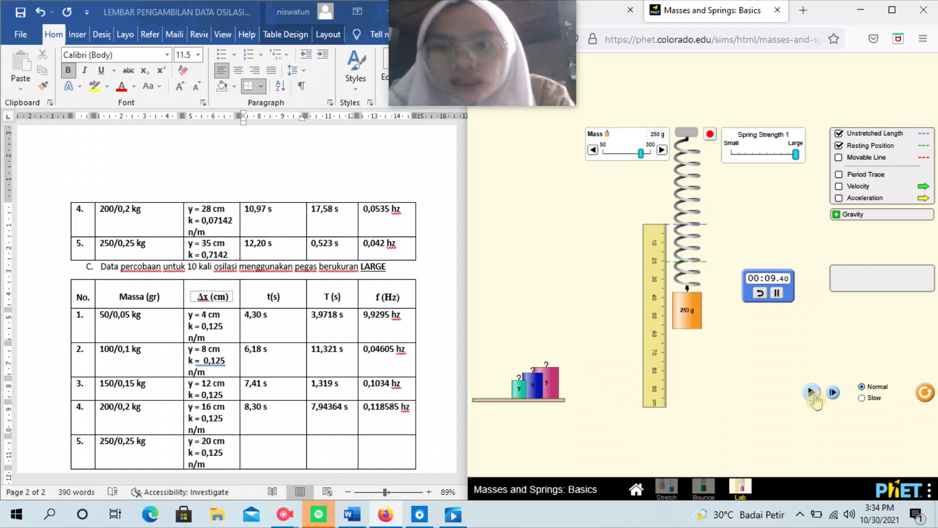
Step: Enter t = 9,40 s and T = 8,88126 s in the 250 g row of the LARGE table
{"action": "left_click", "coordinate": [274, 448]}
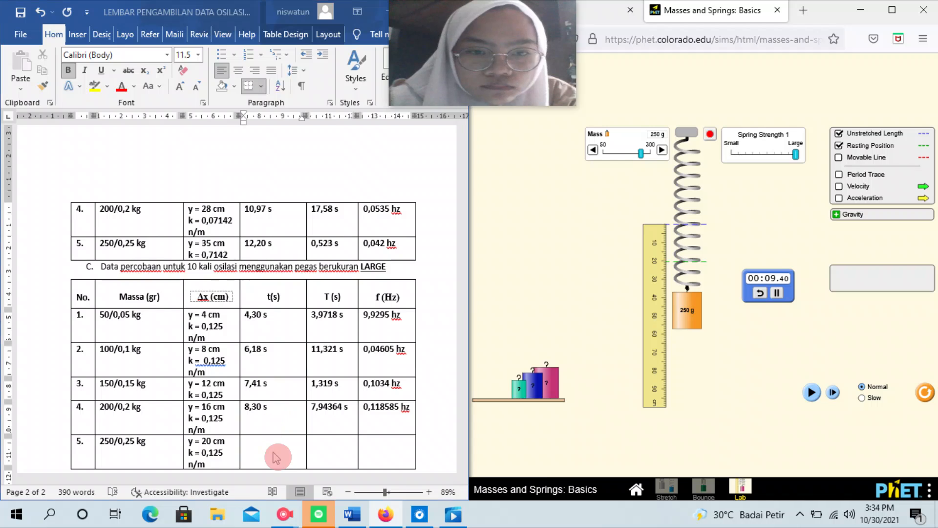
{"action": "type", "text": "9,40 s"}
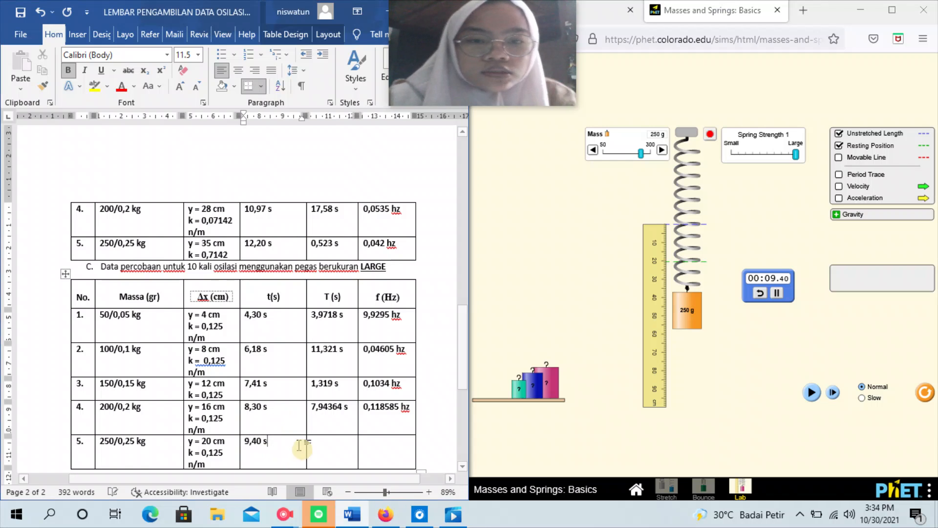
{"action": "left_click", "coordinate": [336, 454]}
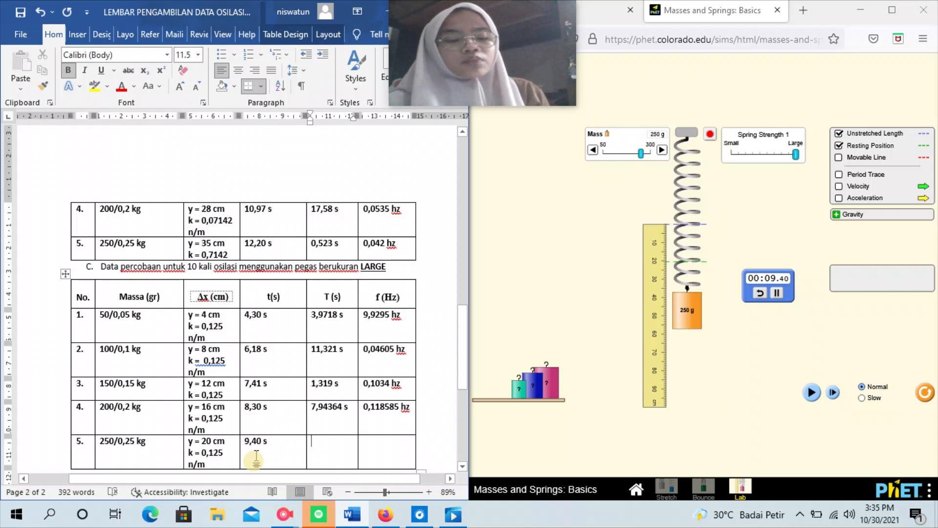
{"action": "left_click", "coordinate": [319, 448]}
{"action": "type", "text": "8"}
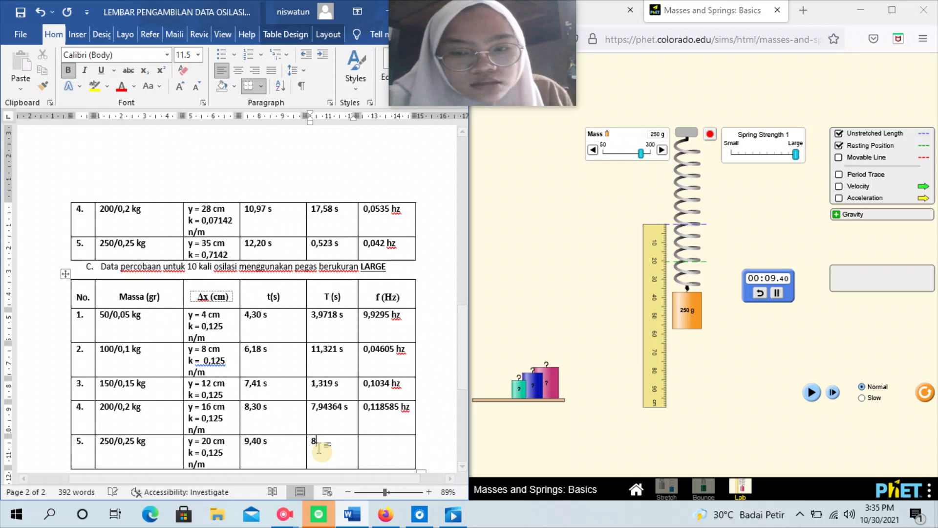
{"action": "type", "text": ",881"}
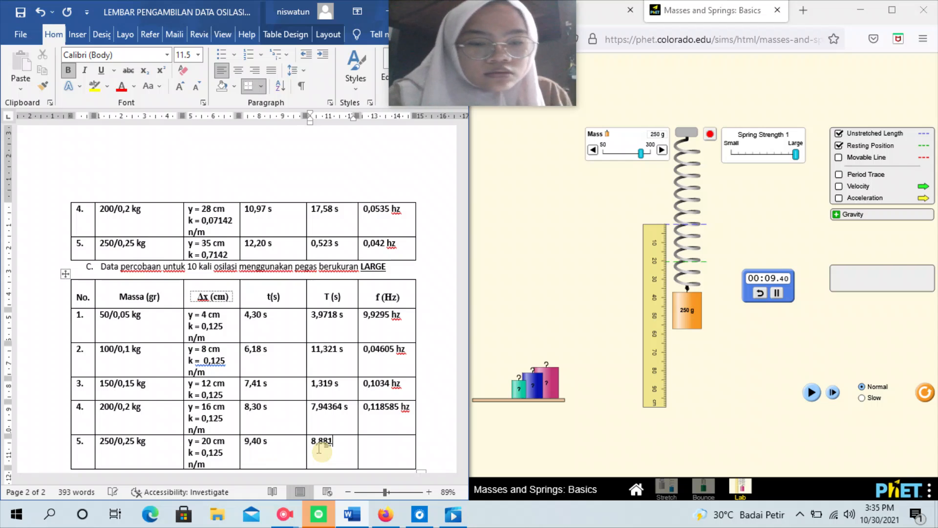
{"action": "type", "text": "2"}
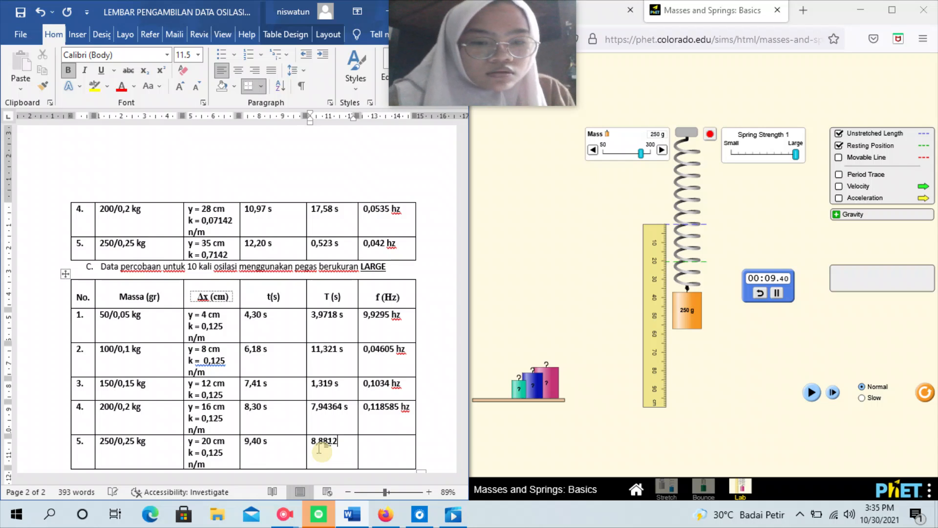
{"action": "type", "text": "6 s"}
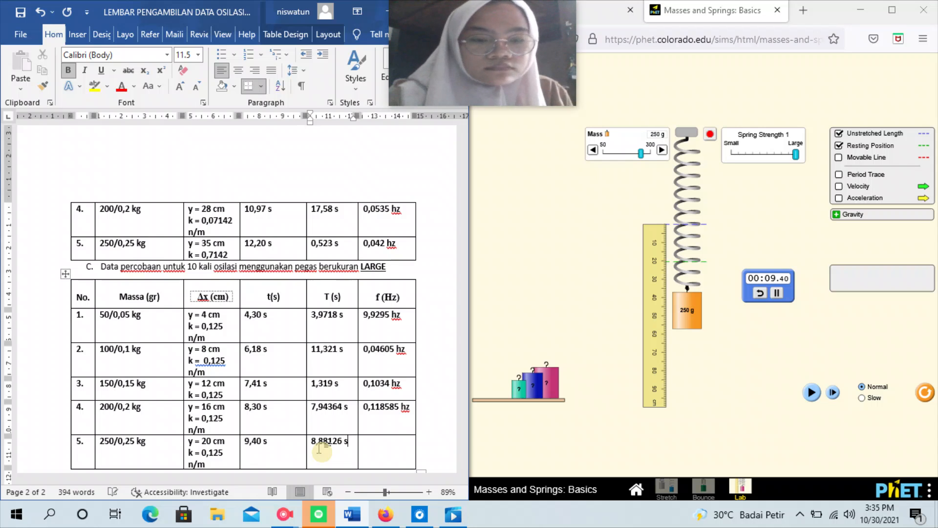
Step: Enter f = 0,106066 hz in the 250 g row of the LARGE table and reset and restart the simulation's stopwatch
{"action": "left_click", "coordinate": [386, 446]}
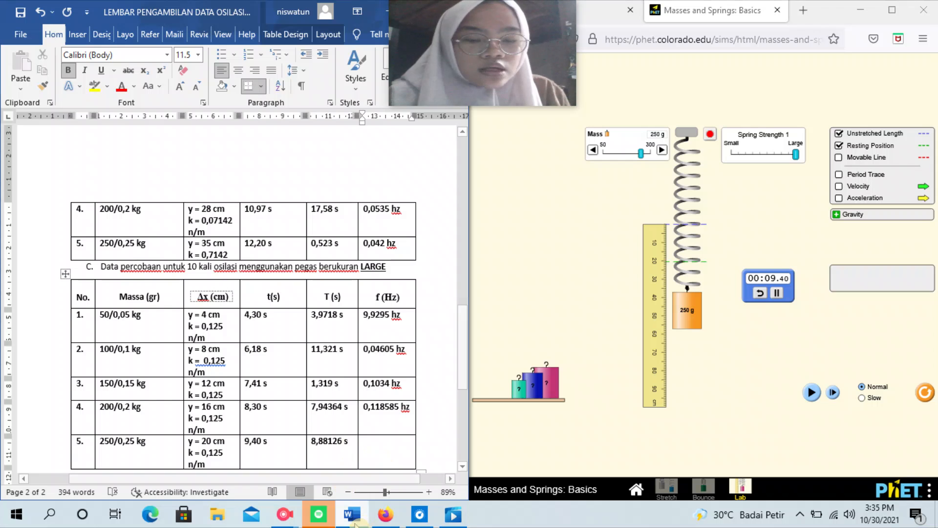
{"action": "type", "text": "0,106066 hz"}
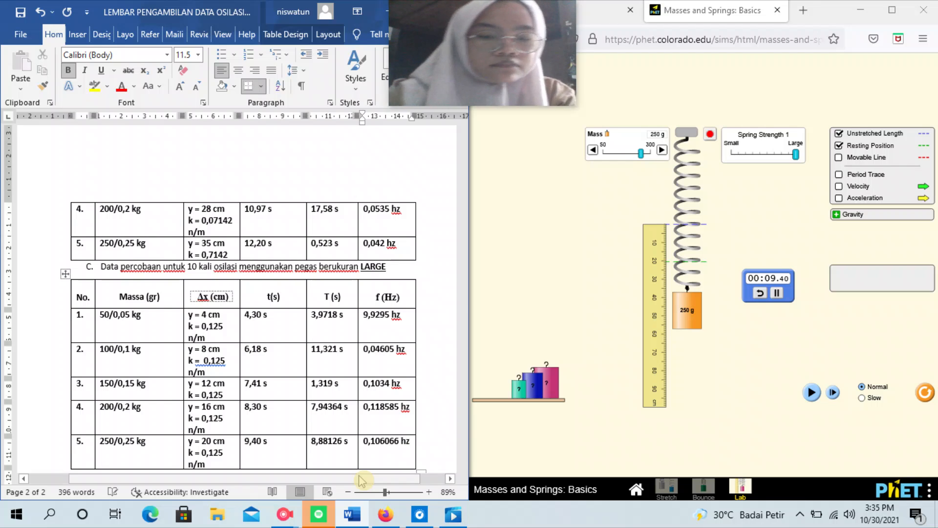
{"action": "left_click", "coordinate": [759, 292]}
{"action": "left_click", "coordinate": [776, 292]}
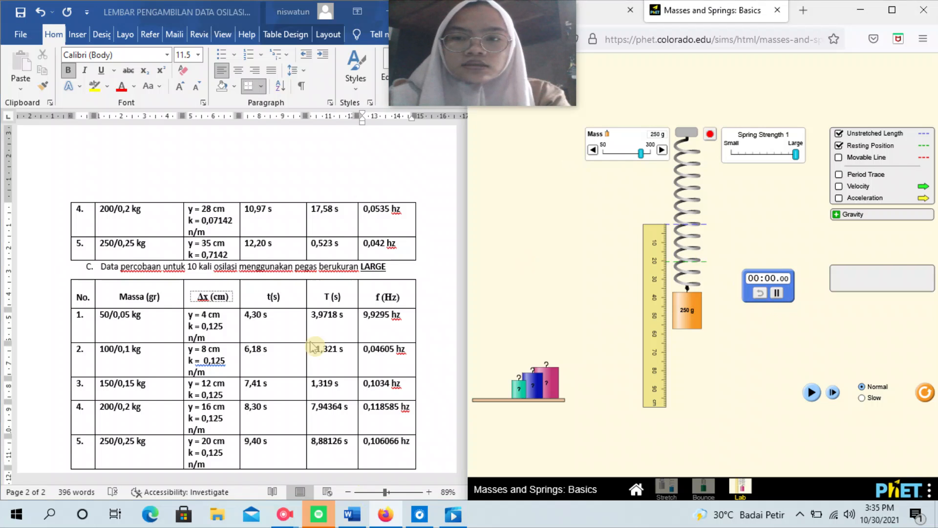
Step: Review the completed SMALL, MEDIUM and LARGE spring tables and the start of the Kesimpulan section
{"action": "scroll", "coordinate": [224, 261], "scroll_direction": "down", "scroll_amount": 1}
{"action": "scroll", "coordinate": [224, 260], "scroll_direction": "up", "scroll_amount": 15}
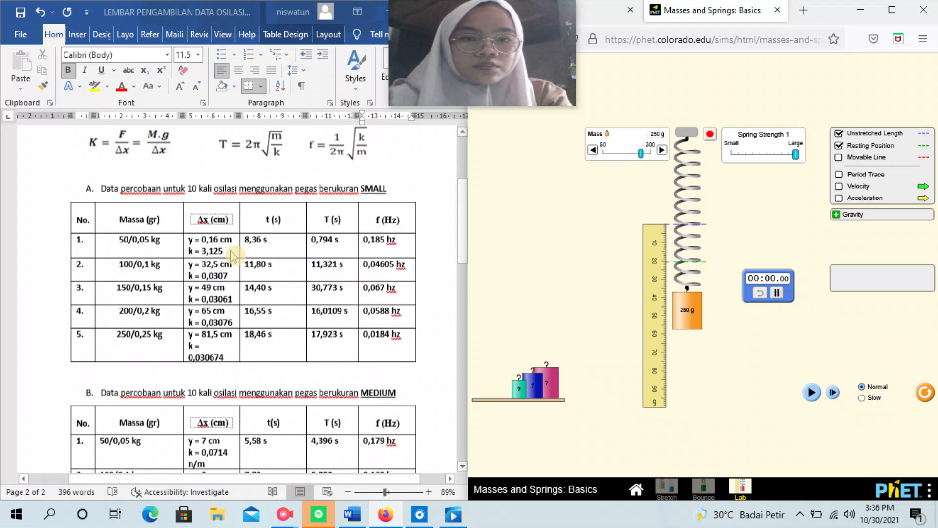
{"action": "scroll", "coordinate": [233, 255], "scroll_direction": "up", "scroll_amount": 1}
{"action": "scroll", "coordinate": [233, 255], "scroll_direction": "down", "scroll_amount": 15}
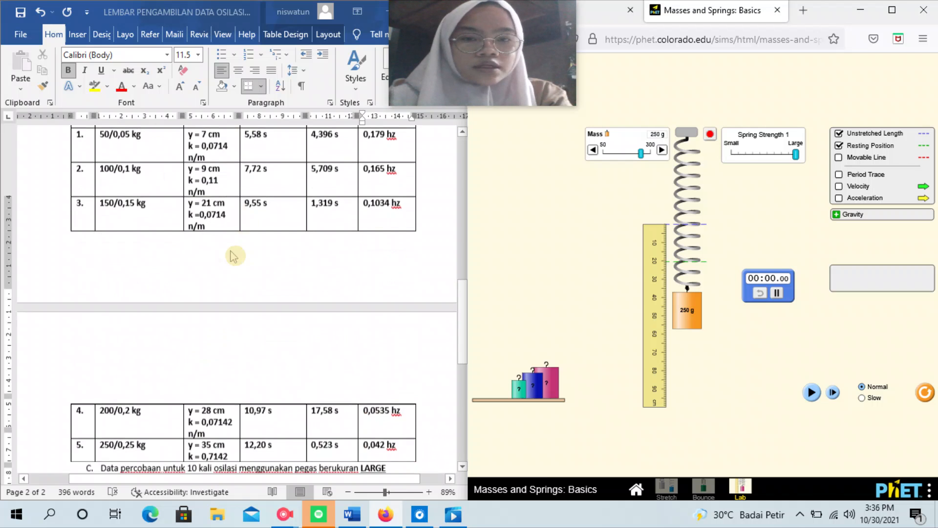
{"action": "scroll", "coordinate": [233, 255], "scroll_direction": "down", "scroll_amount": 5}
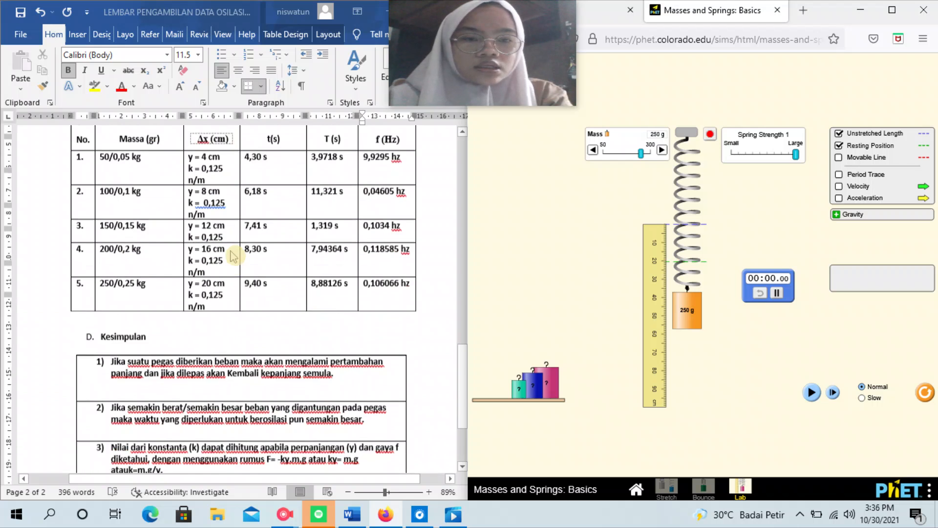